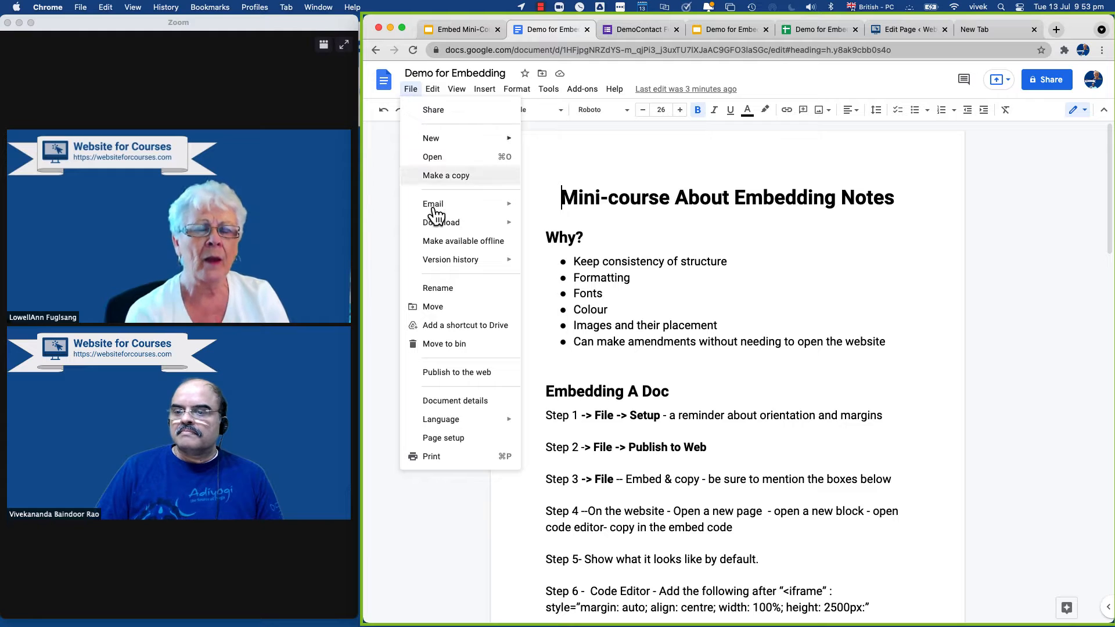
Set the document's top and bottom page margins to 0 cm in the page setup and apply them.
left_click(446, 438)
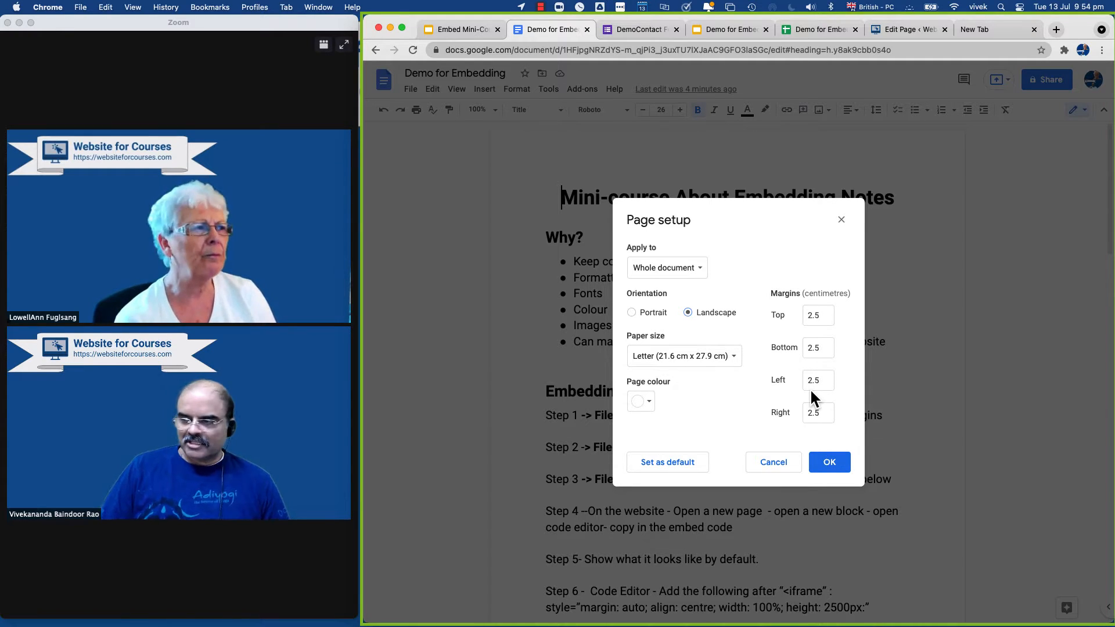
left_click(825, 320)
left_click_drag(815, 321, 807, 321)
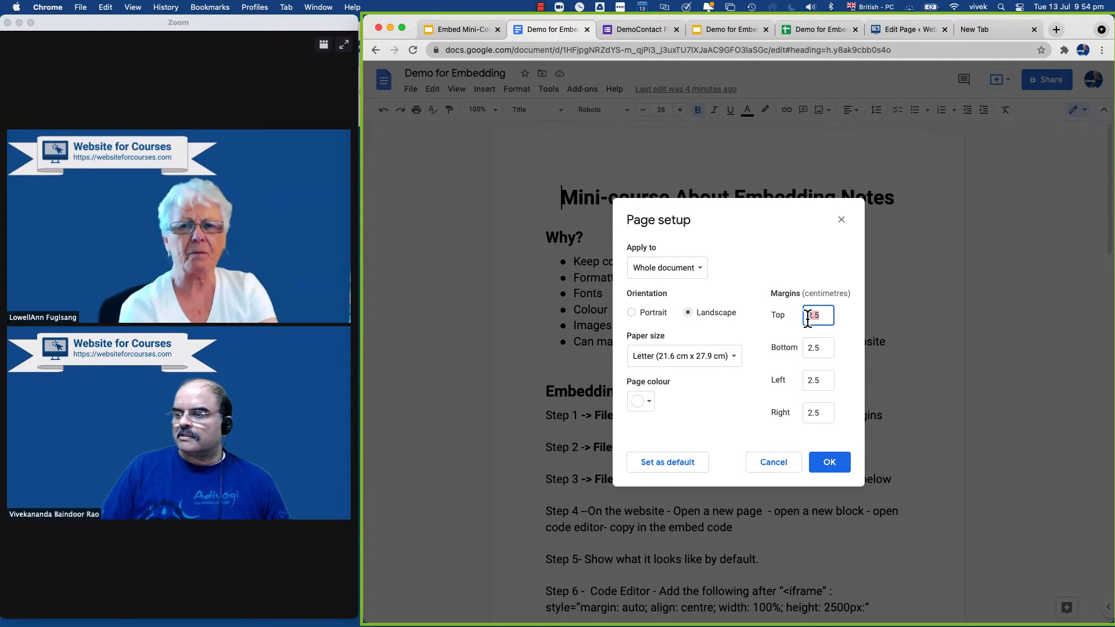
type("0")
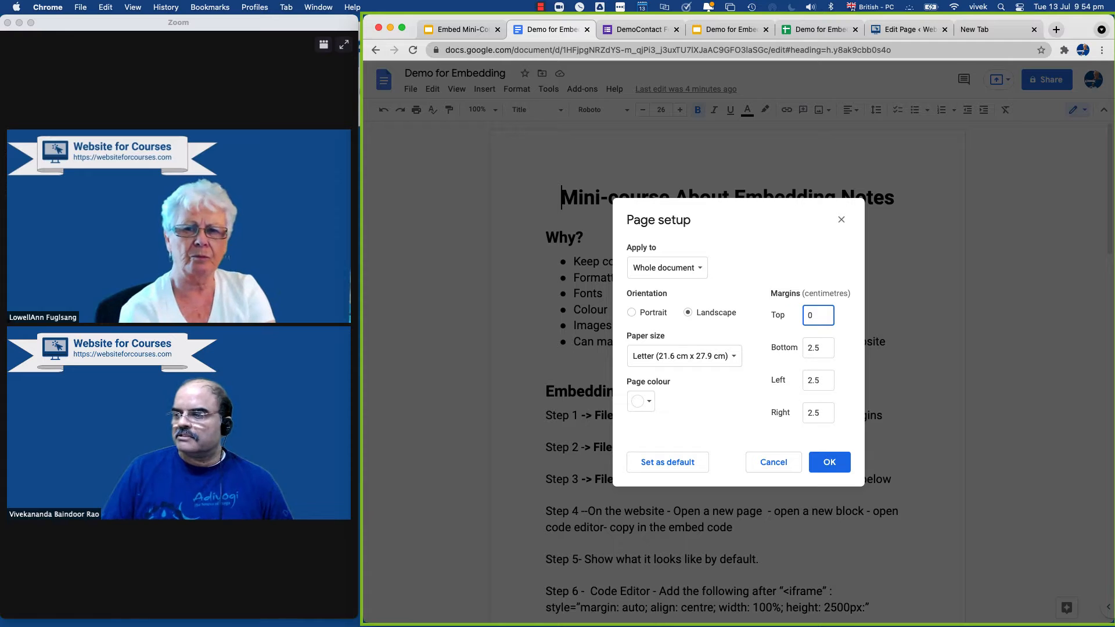
left_click(820, 348)
left_click_drag(820, 348, 805, 348)
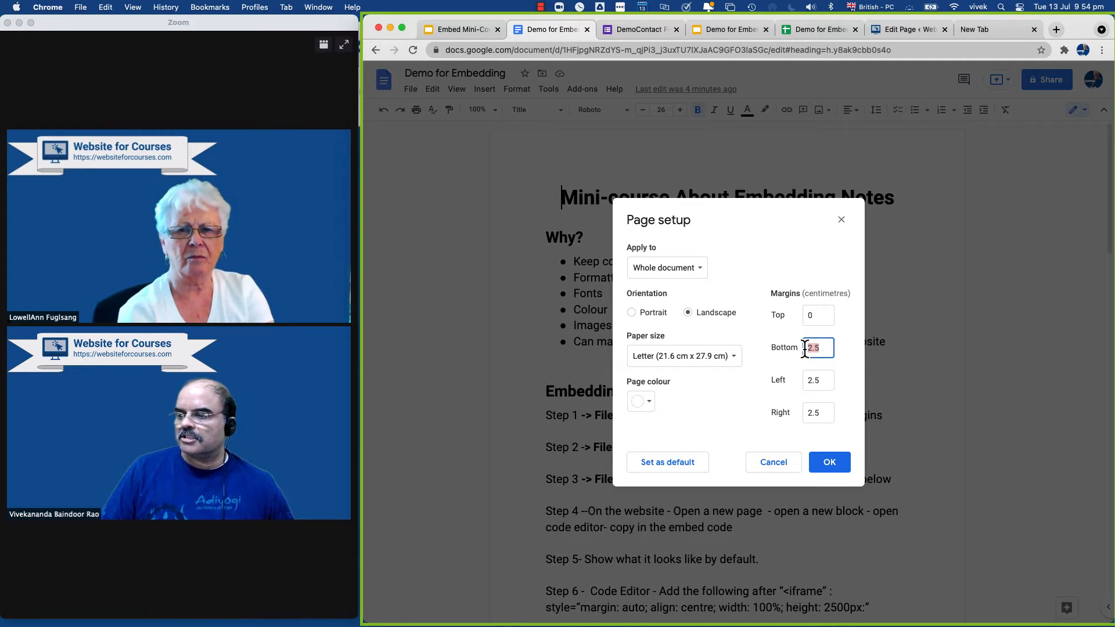
type("0")
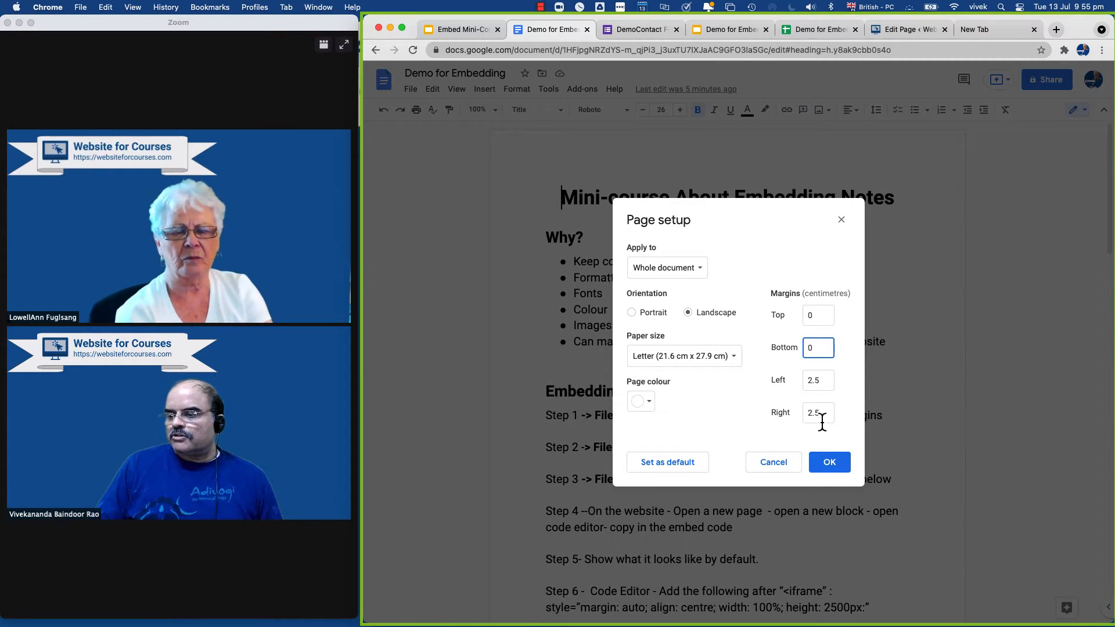
left_click(830, 465)
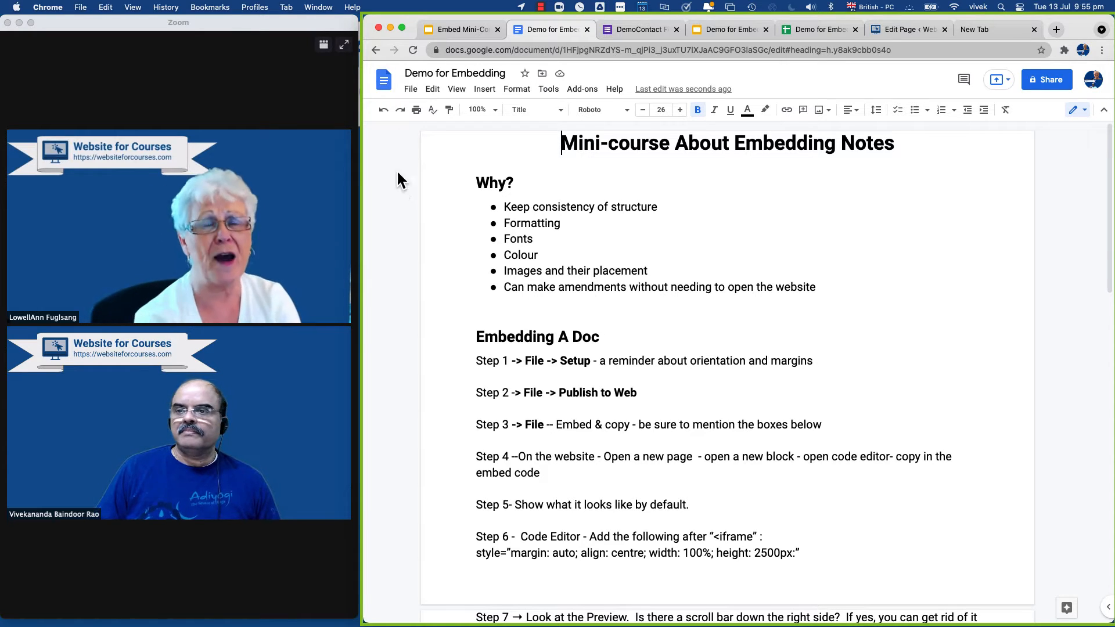
Publish the document to the web, keeping automatic republishing when changes are made enabled.
left_click(410, 90)
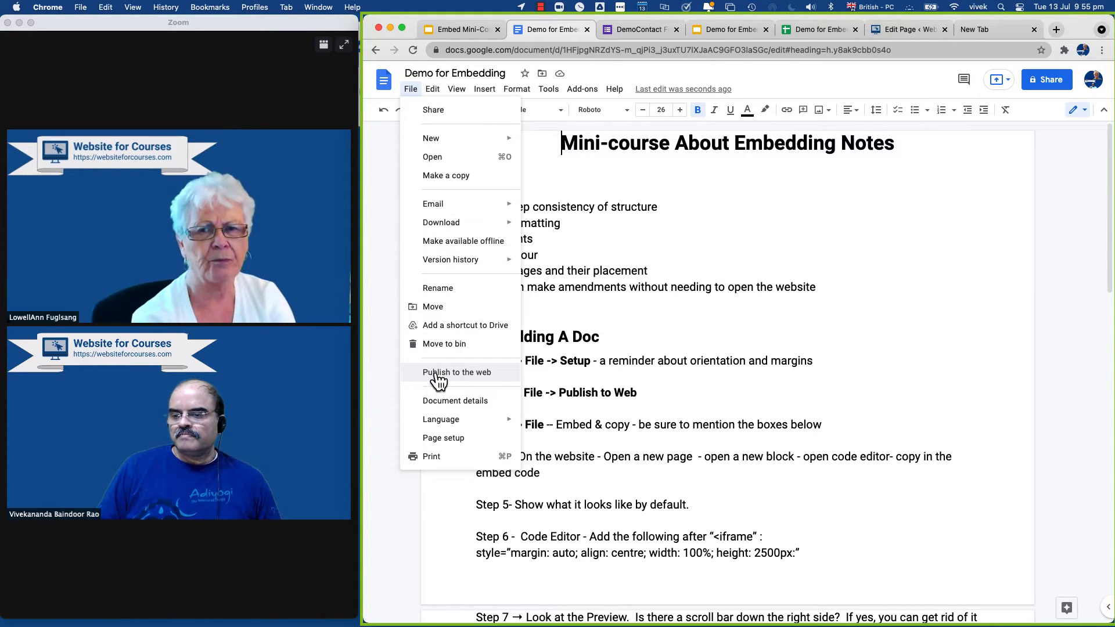
left_click(481, 378)
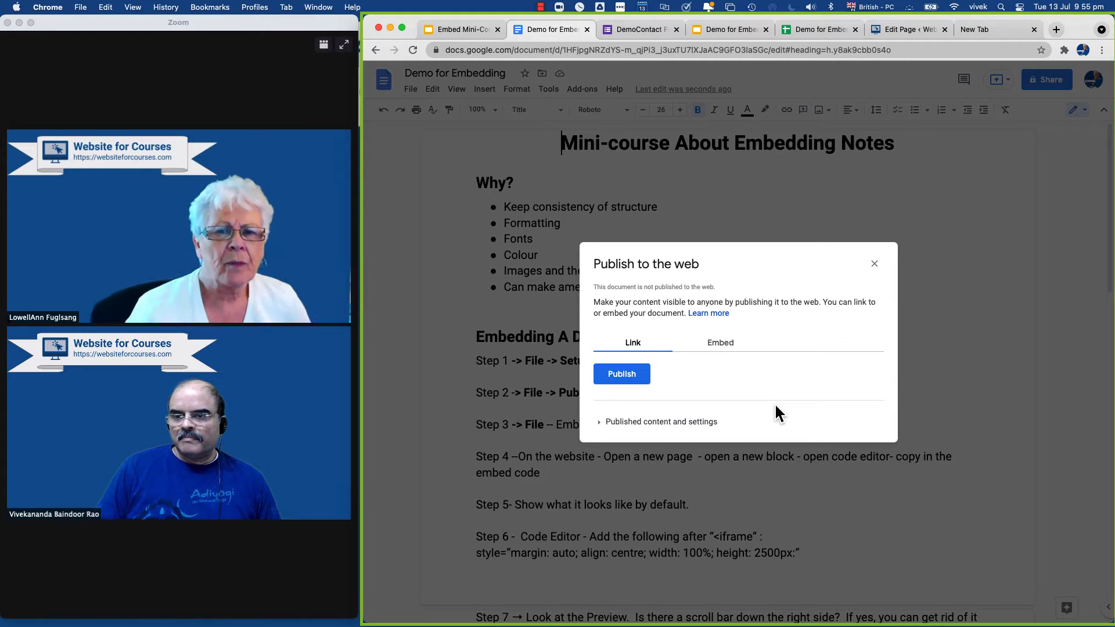
left_click(601, 425)
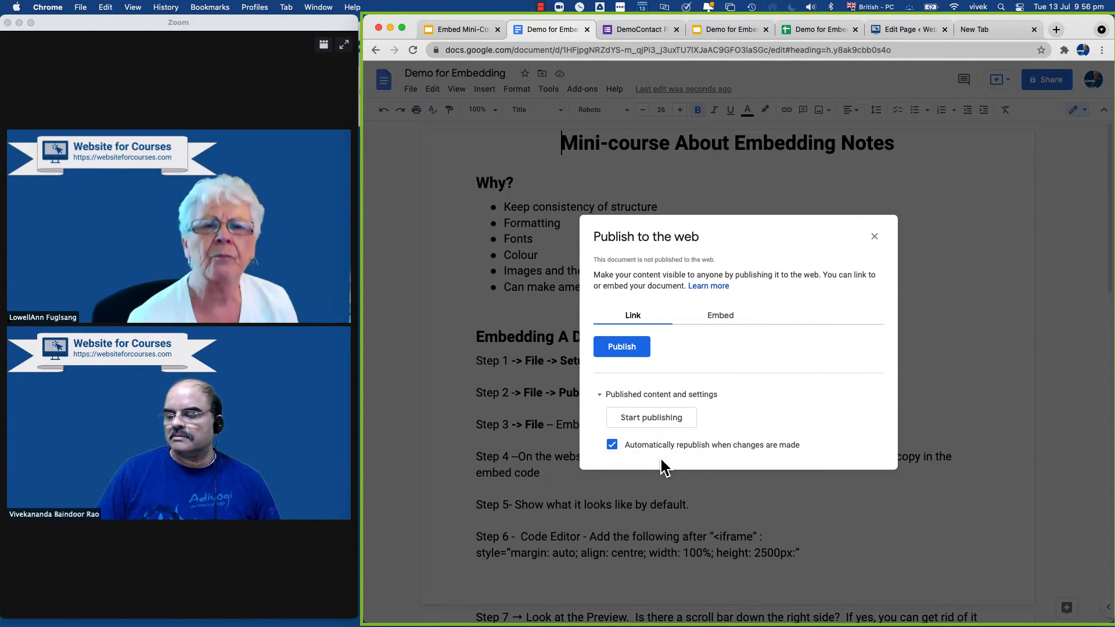
left_click(622, 347)
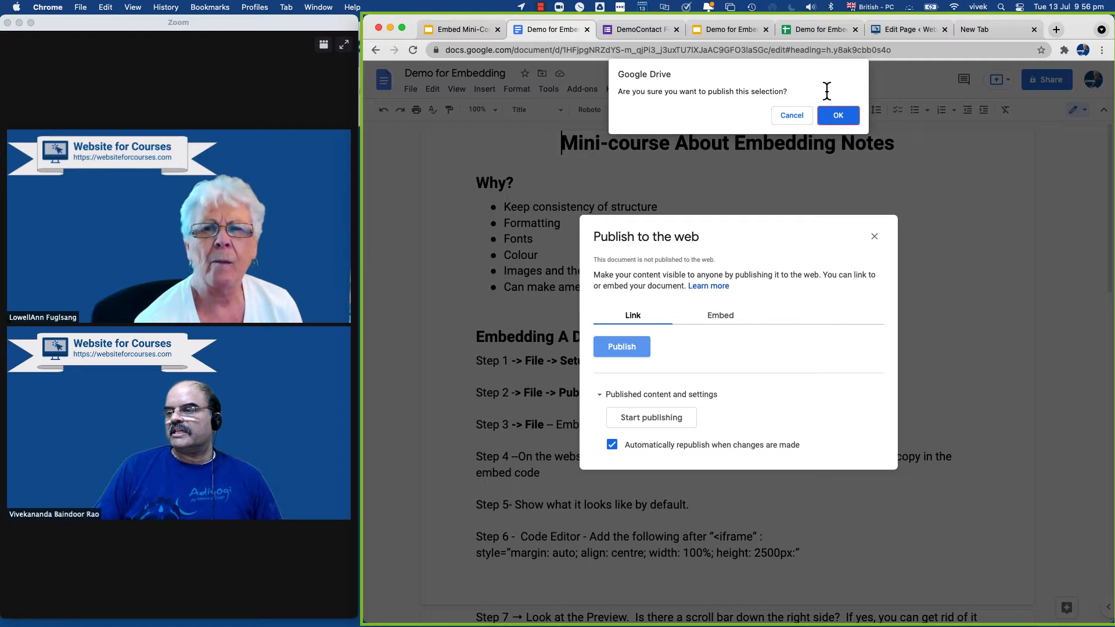
left_click(855, 120)
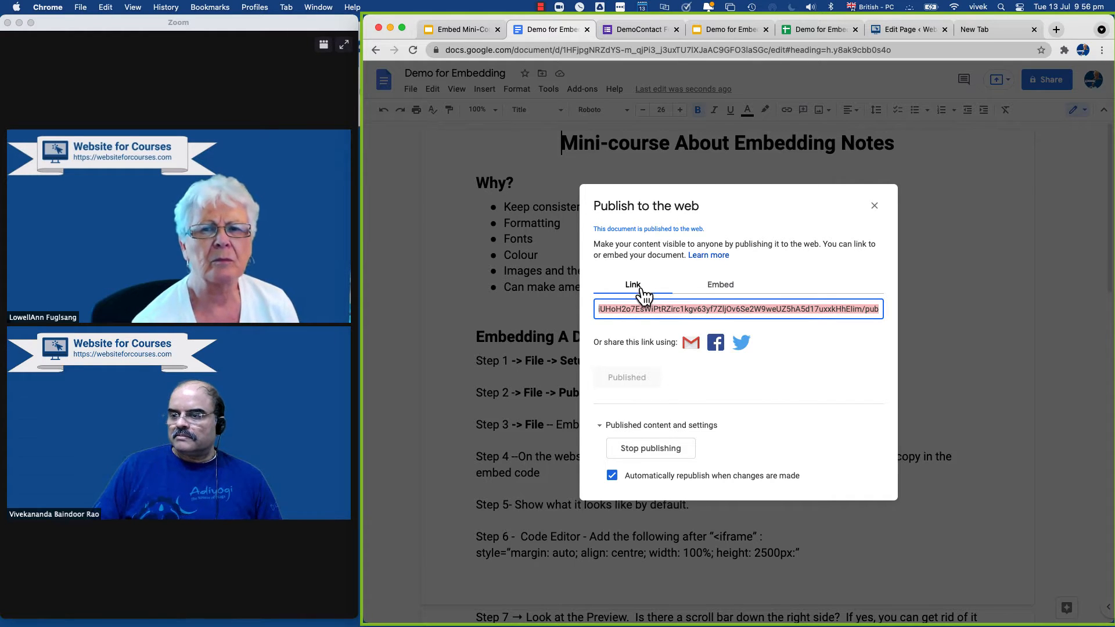
Copy the published document's full iframe embed code.
left_click(715, 287)
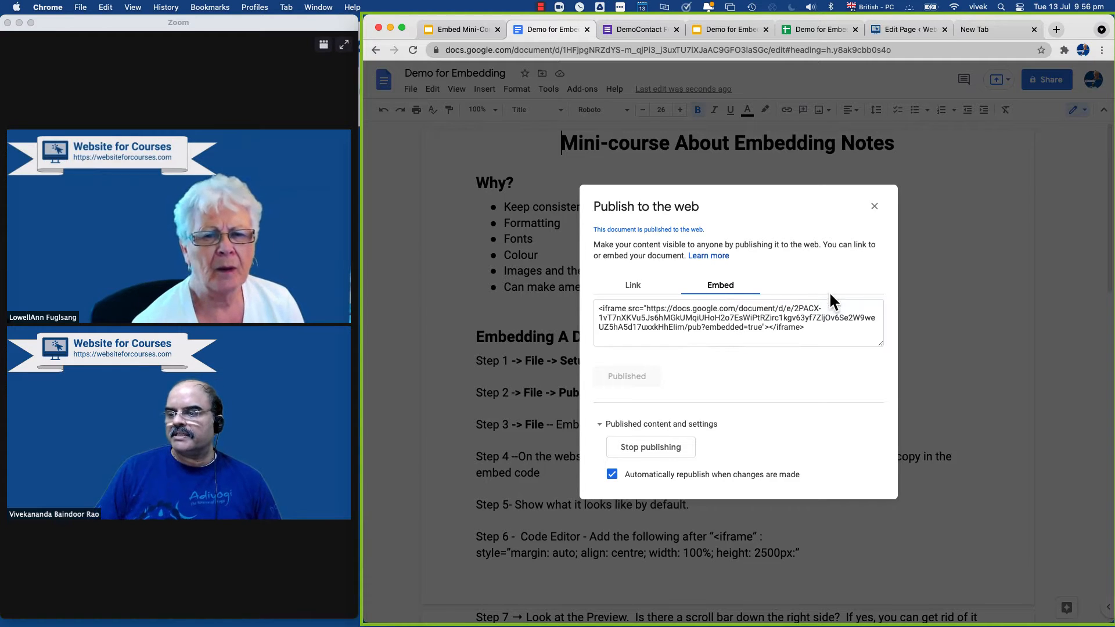
left_click(811, 329)
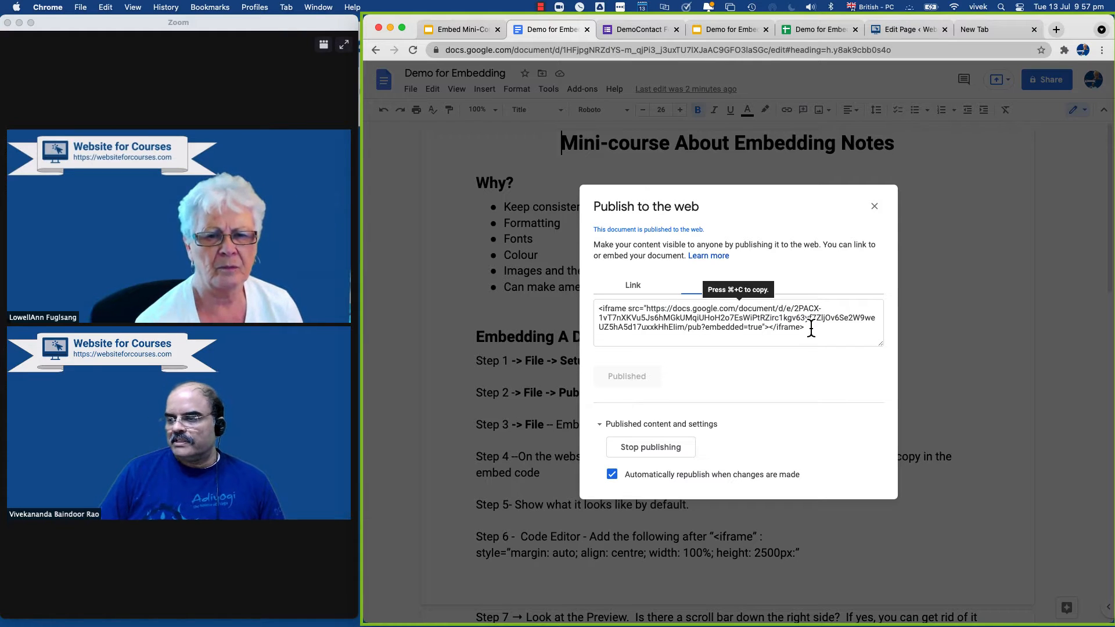
left_click(811, 328)
mouse_move(808, 328)
left_mouse_down()
mouse_move(788, 332)
mouse_move(798, 328)
left_mouse_up()
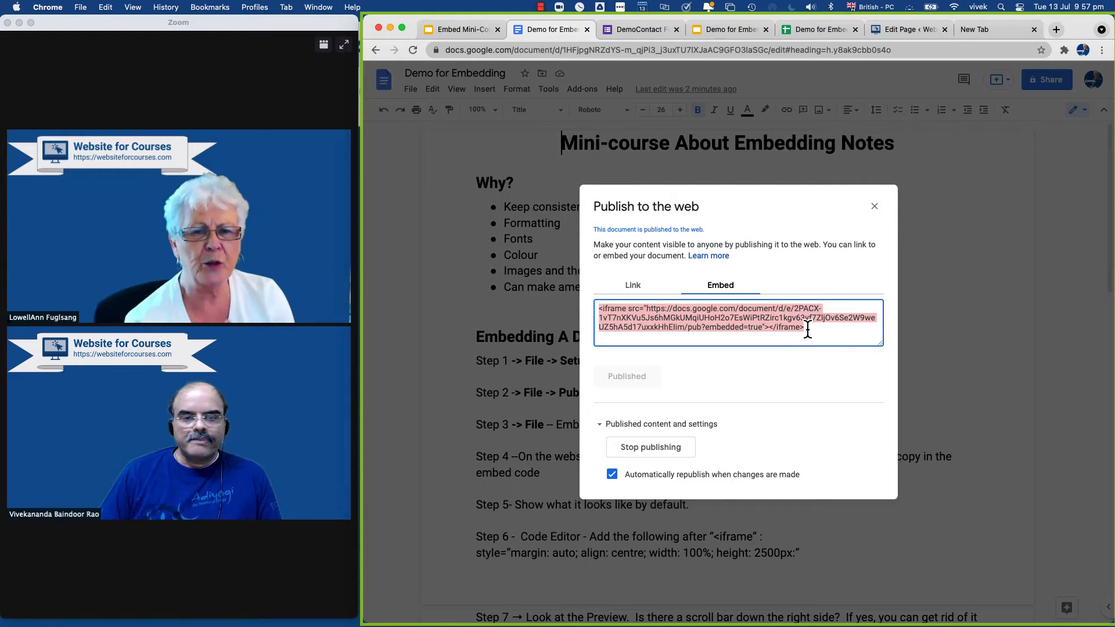
Switch to the WordPress page editor, add a Custom HTML block to the Embedding Demo page and paste the iframe code into it.
left_click(899, 29)
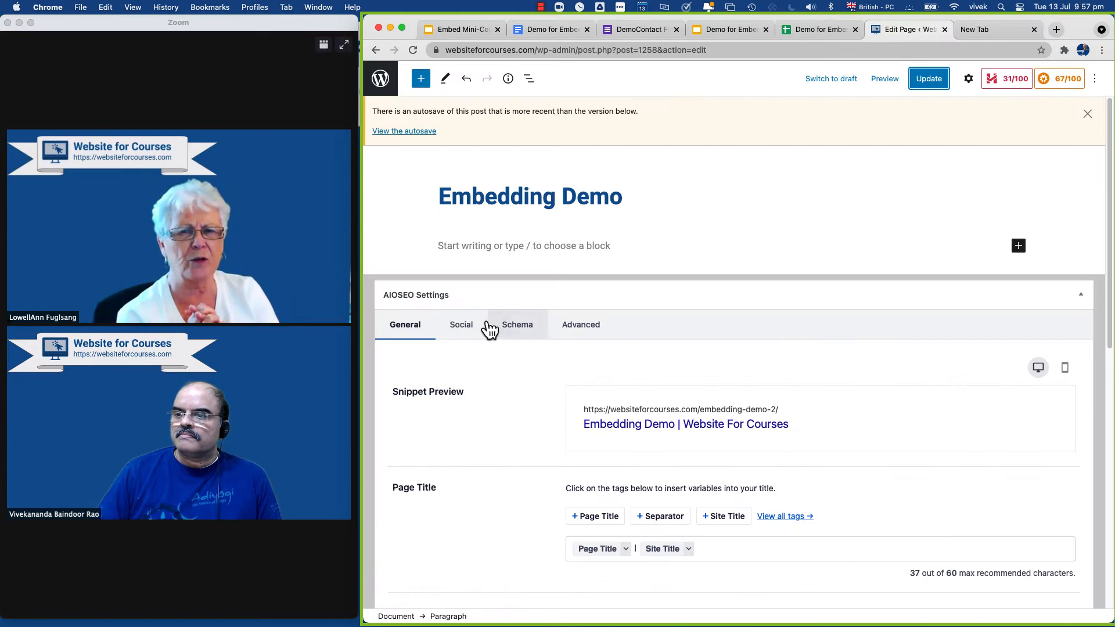
left_click(450, 245)
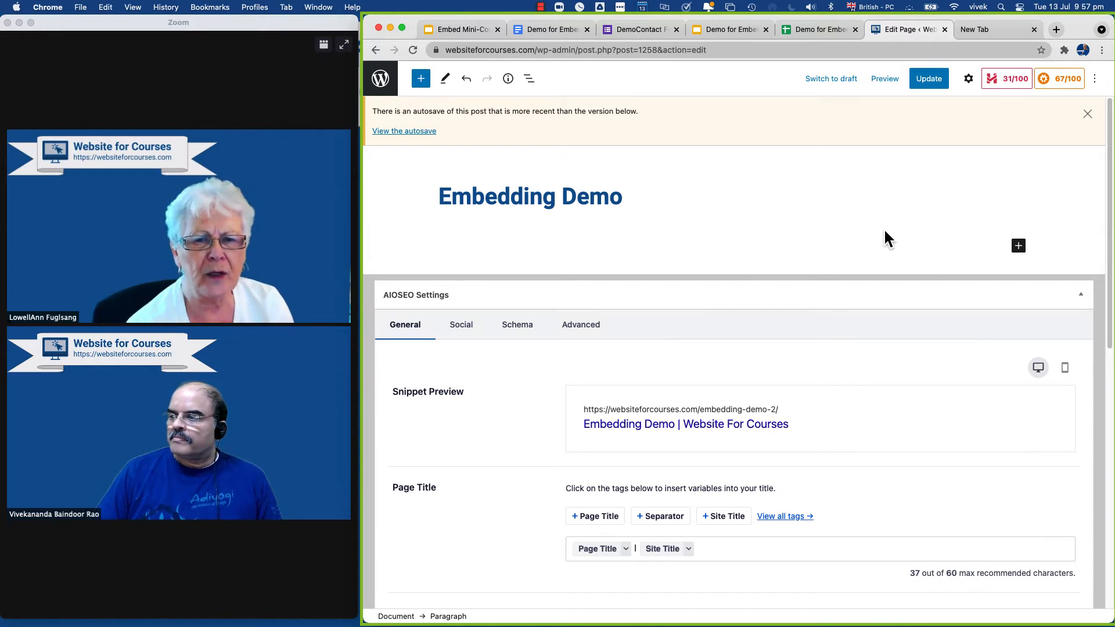
left_click(1020, 247)
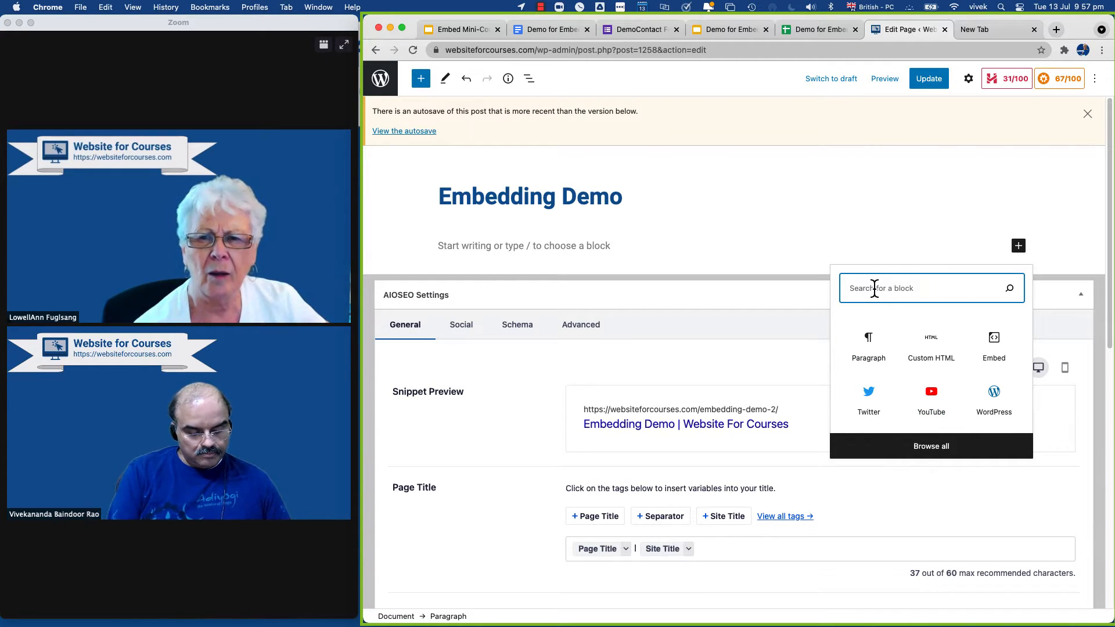
type("custo")
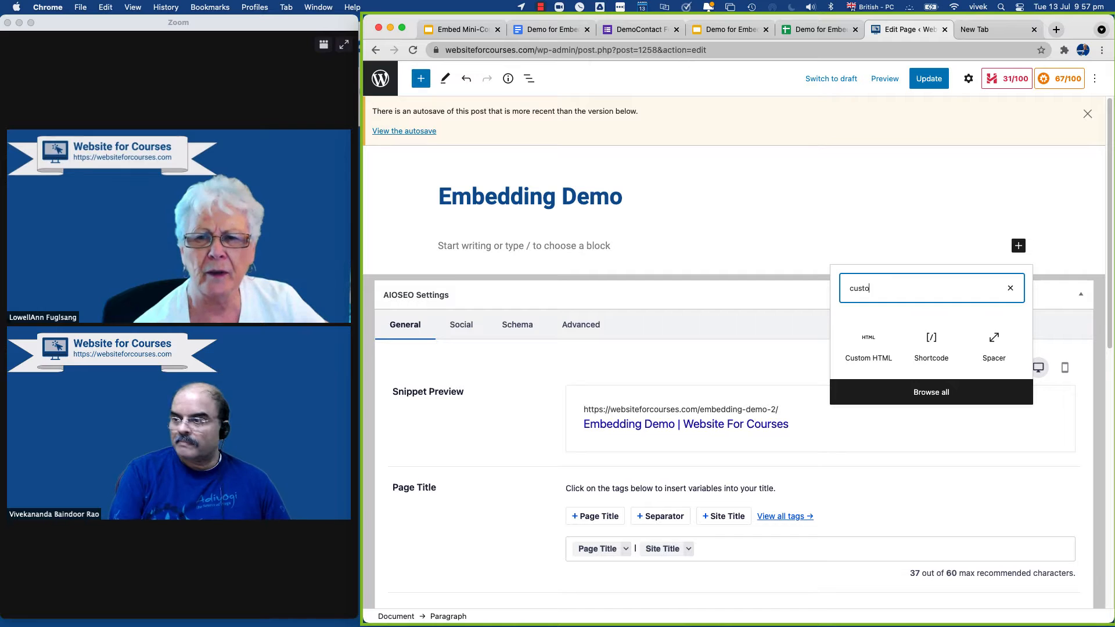
type("m html")
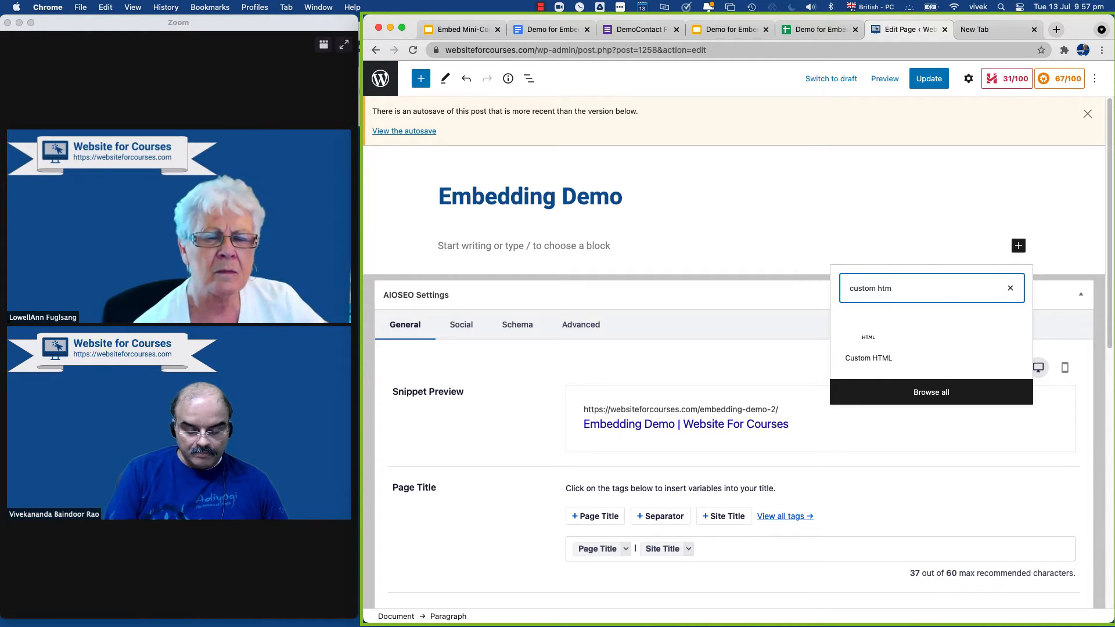
left_click(871, 362)
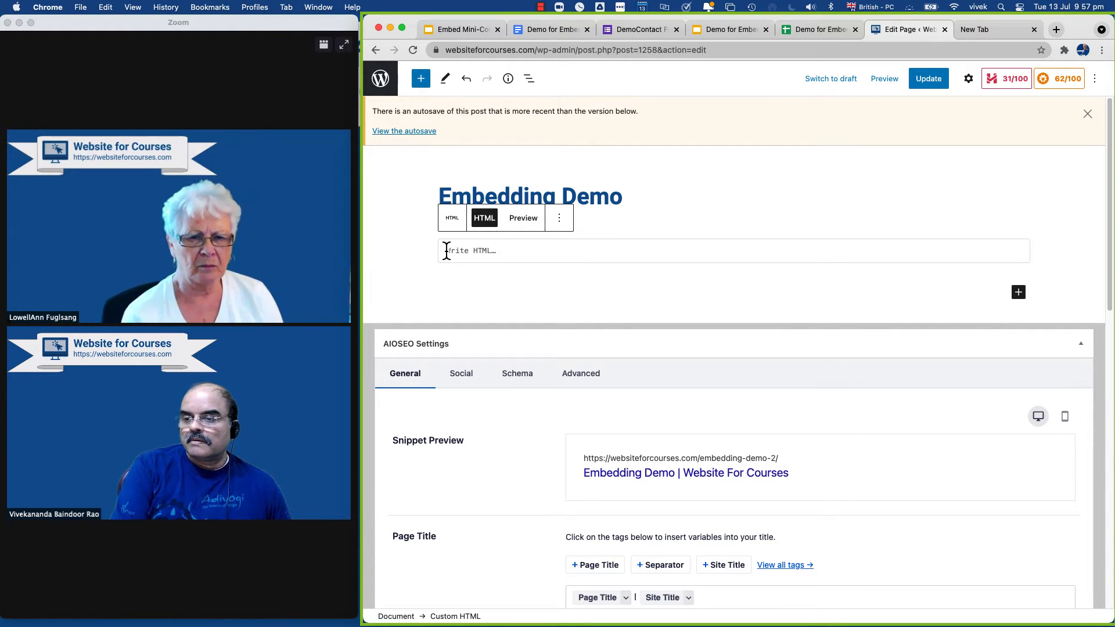
type("<iframe src=\"https://docs.google.com/document/d/e/2PACX-1vT7nXKVu5Js6hMGkUMqiUHoH2o7EsWiPtRZirc1kgv63yf7ZljOv6Se2W9weUZ5hA5d17uxxkHhEIim/pub?embedded=true\"></iframe>")
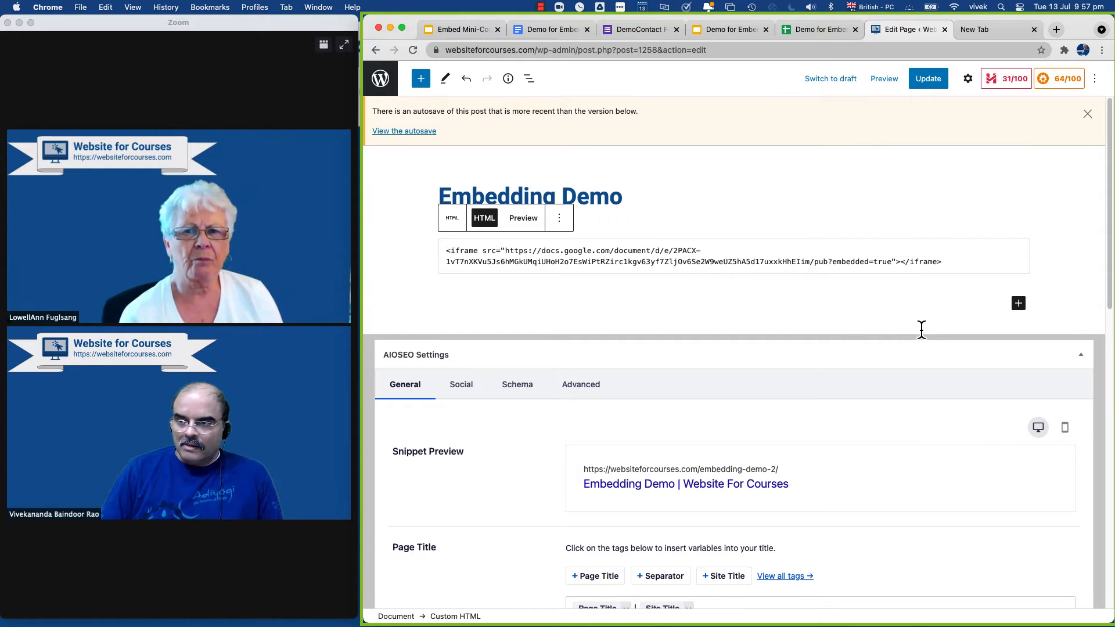
Update the Embedding Demo page and preview it in a new tab to examine the embedded document.
left_click(930, 81)
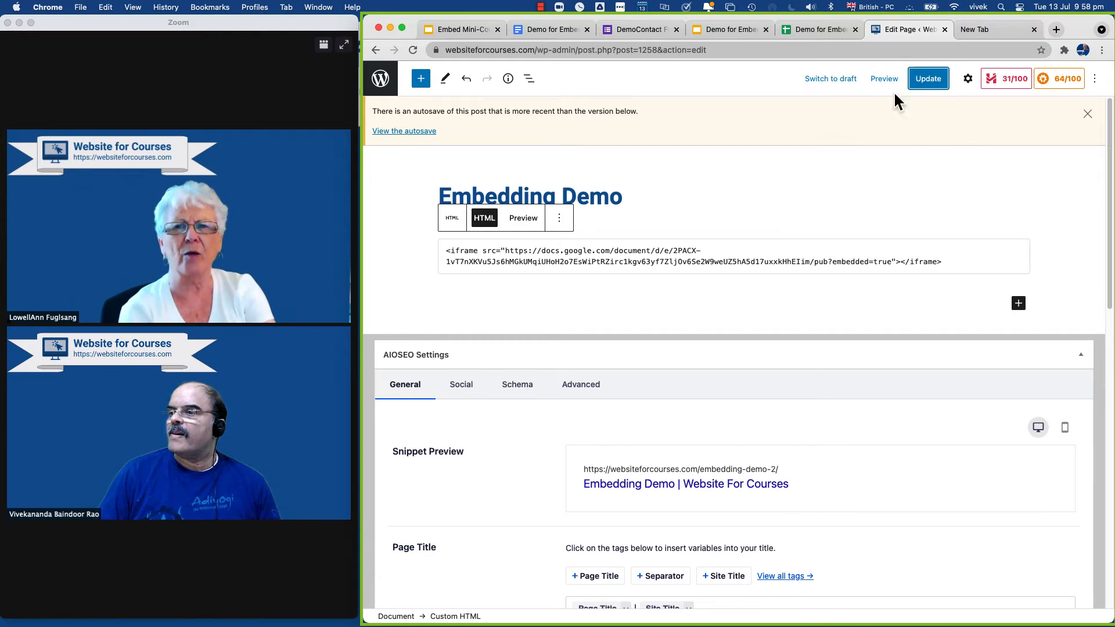
left_click(882, 80)
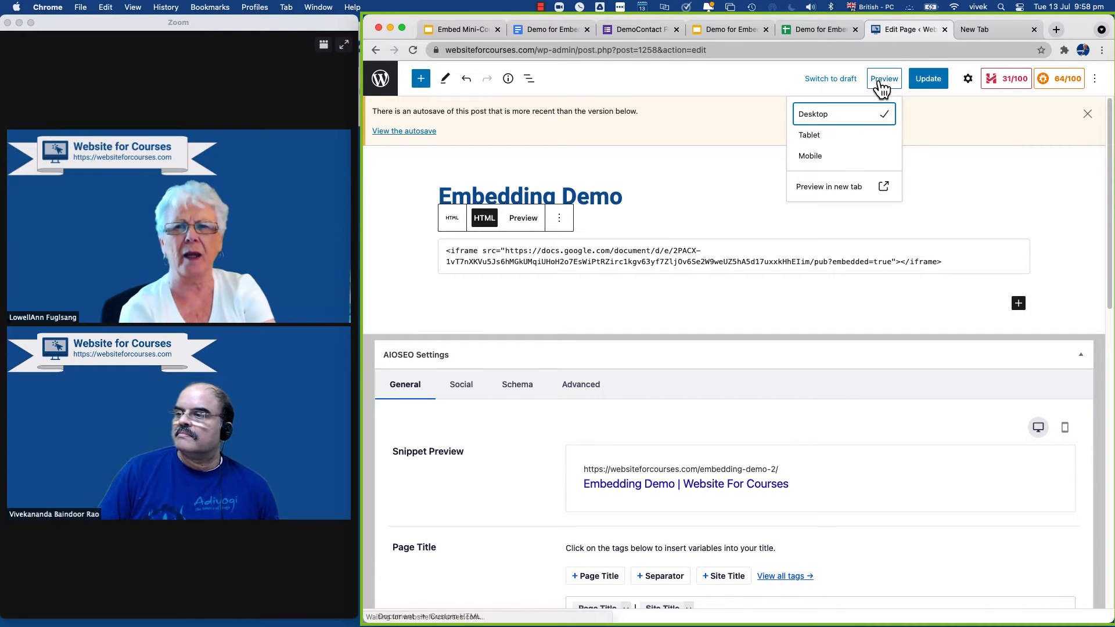
left_click(838, 185)
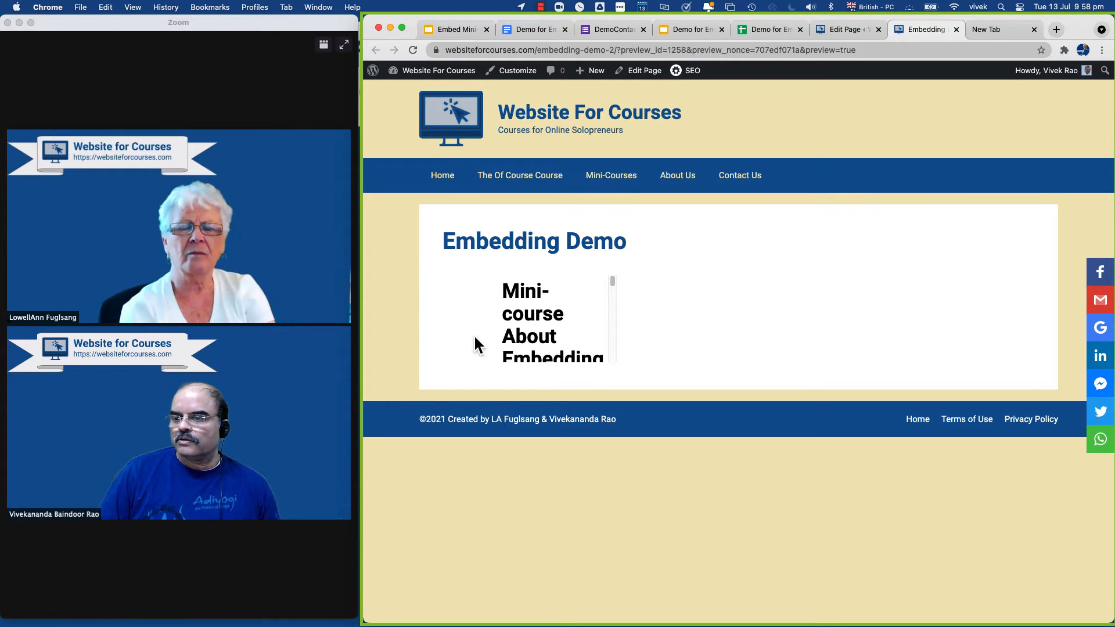
scroll(584, 303, "down", 2)
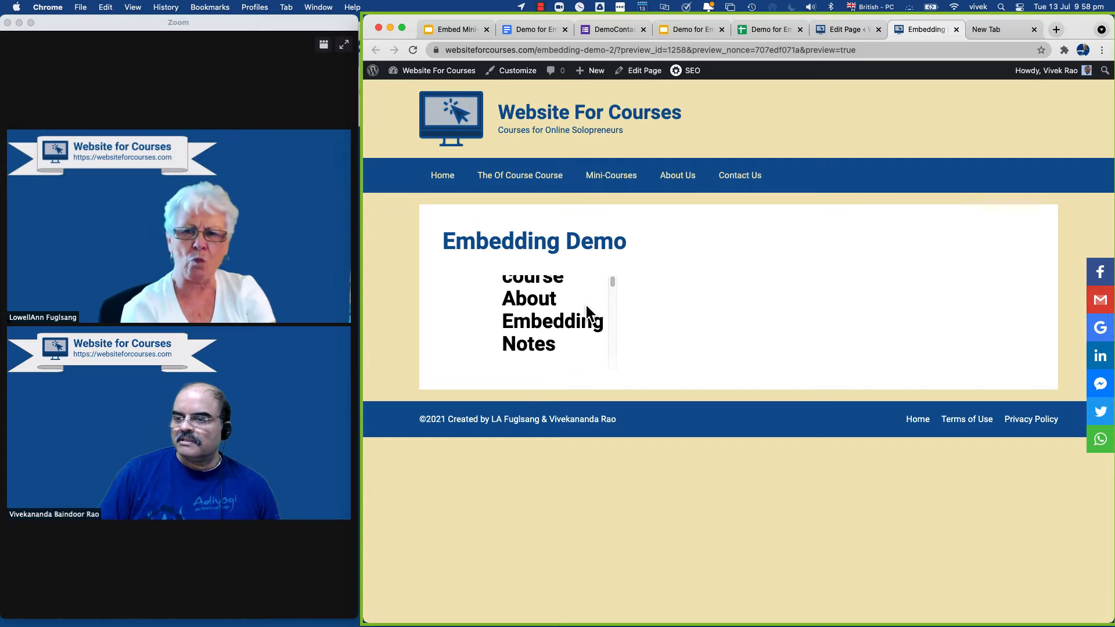
scroll(586, 307, "down", 10)
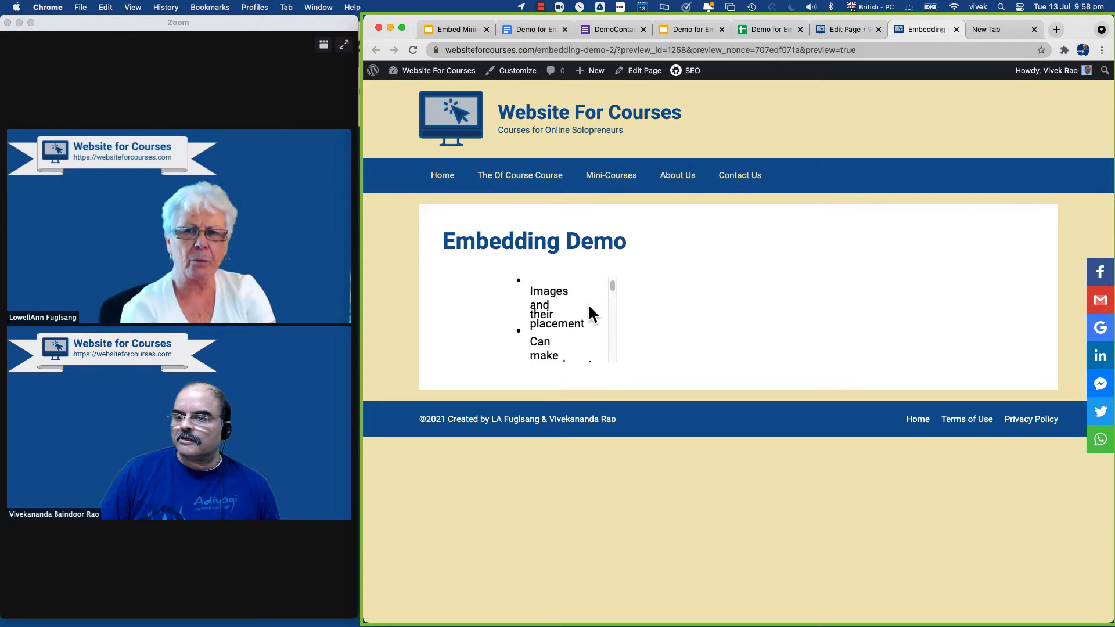
scroll(588, 303, "up", 10)
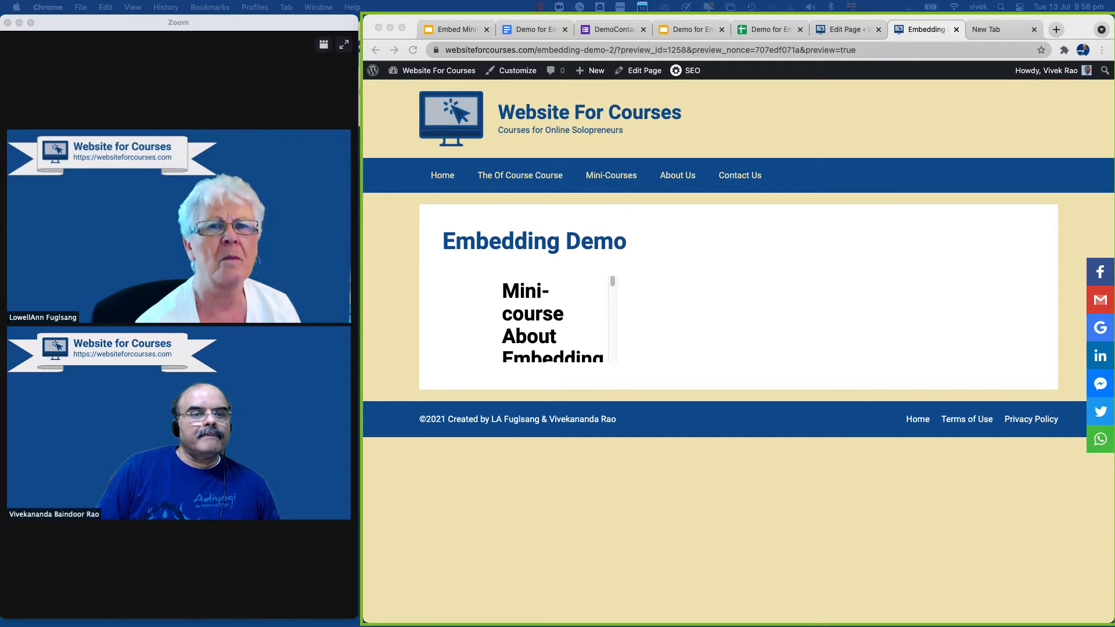
Add style="margin:auto; align:center; width:100%; height:1800px;" to the iframe's opening tag in the Custom HTML block, following the slide about the IFRAME addition.
left_click(479, 33)
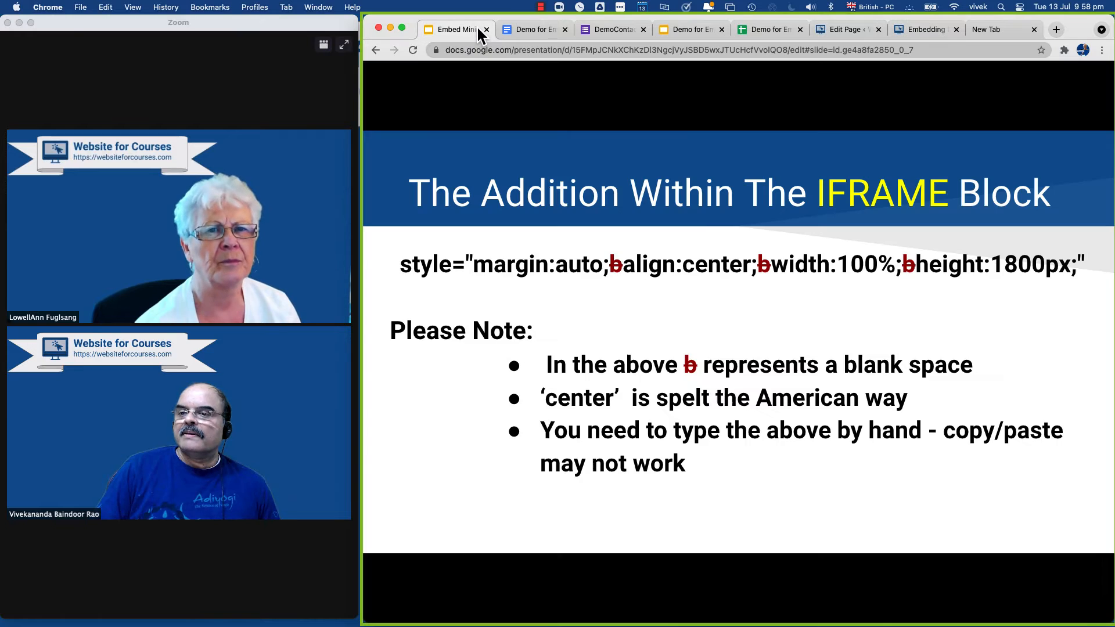
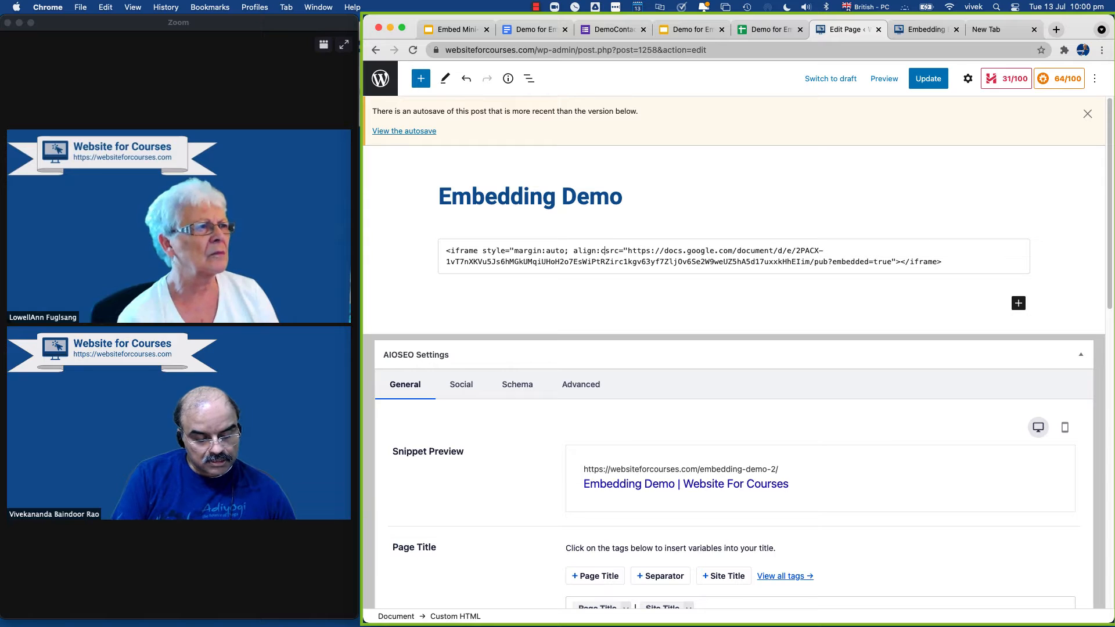
type("r")
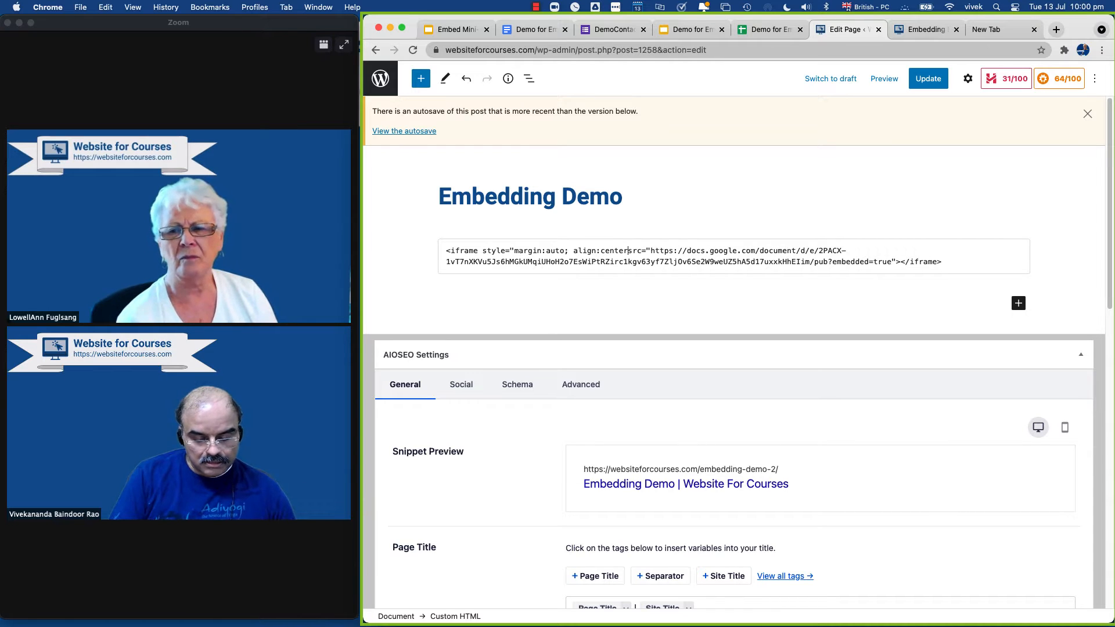
type(";")
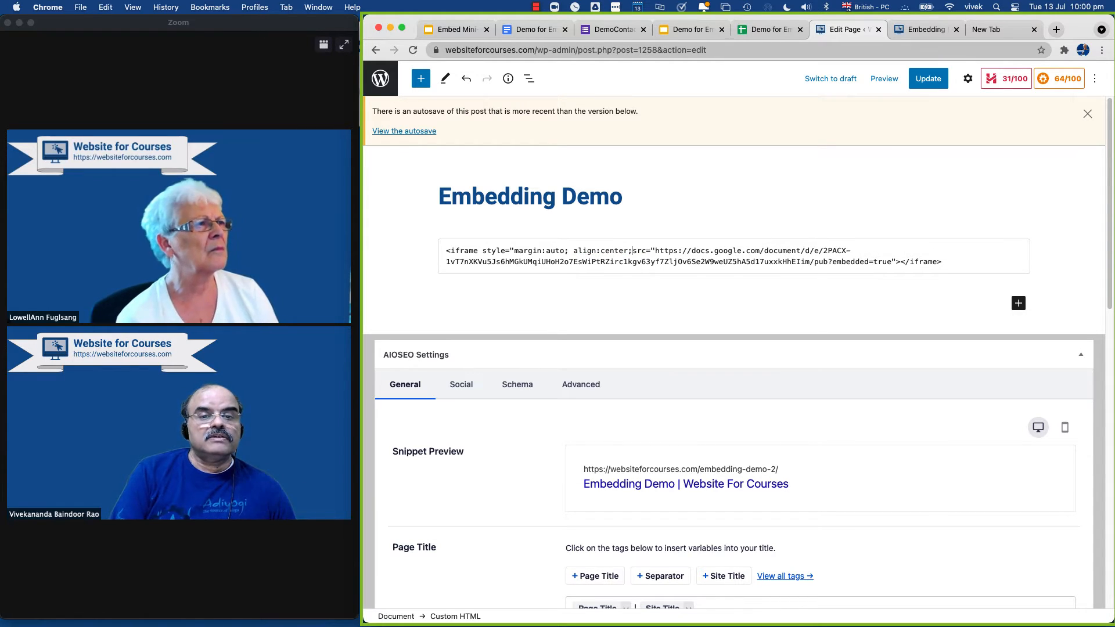
type(" widt")
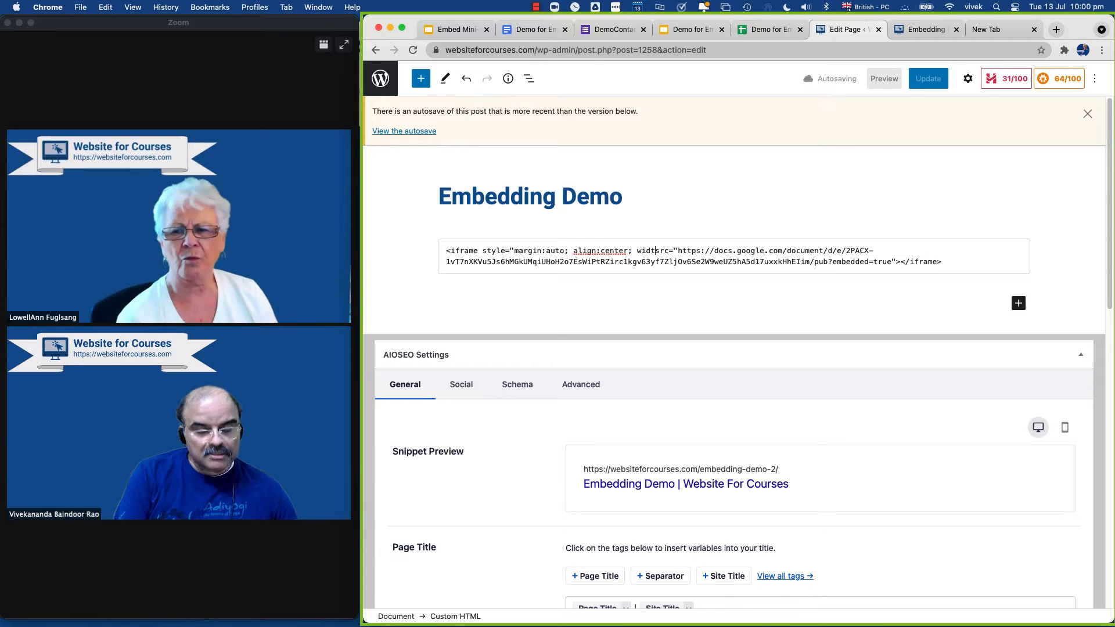
type("h:100")
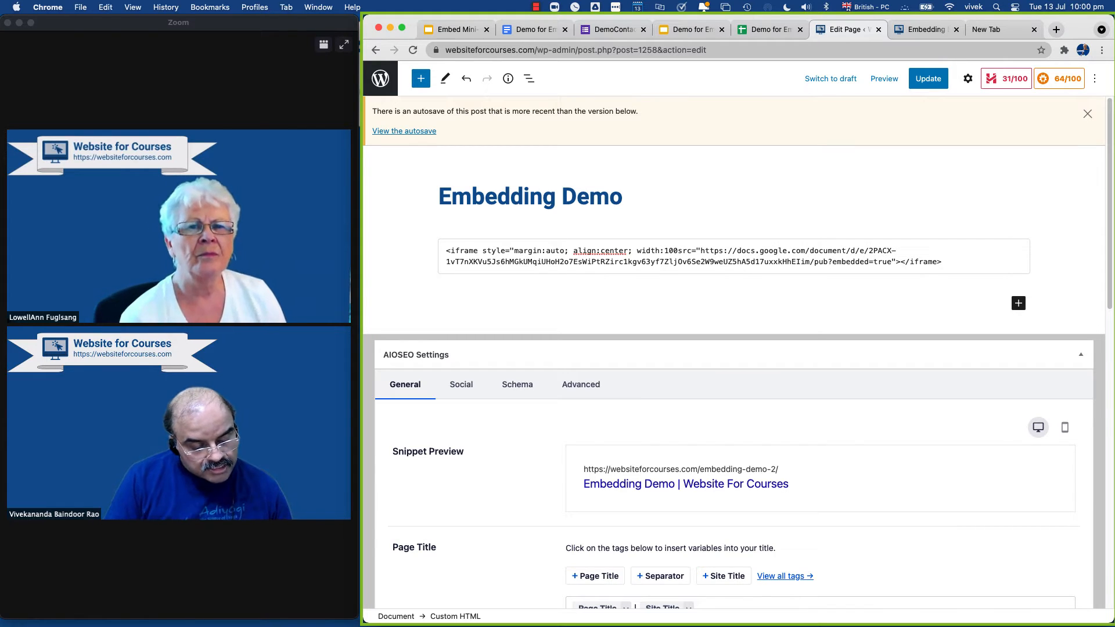
type("%")
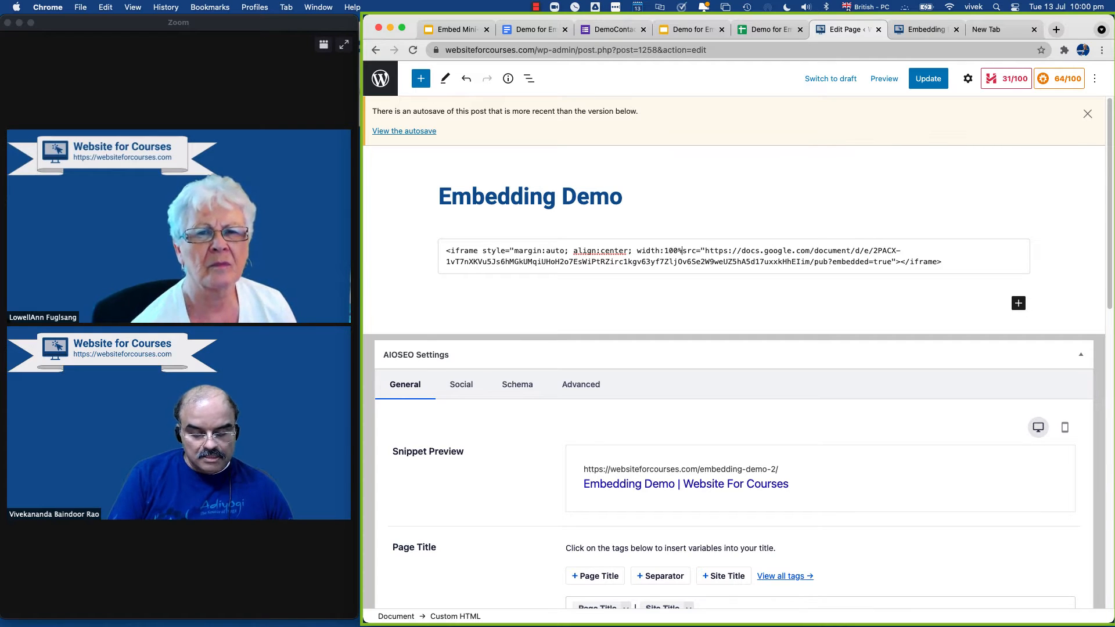
type(";")
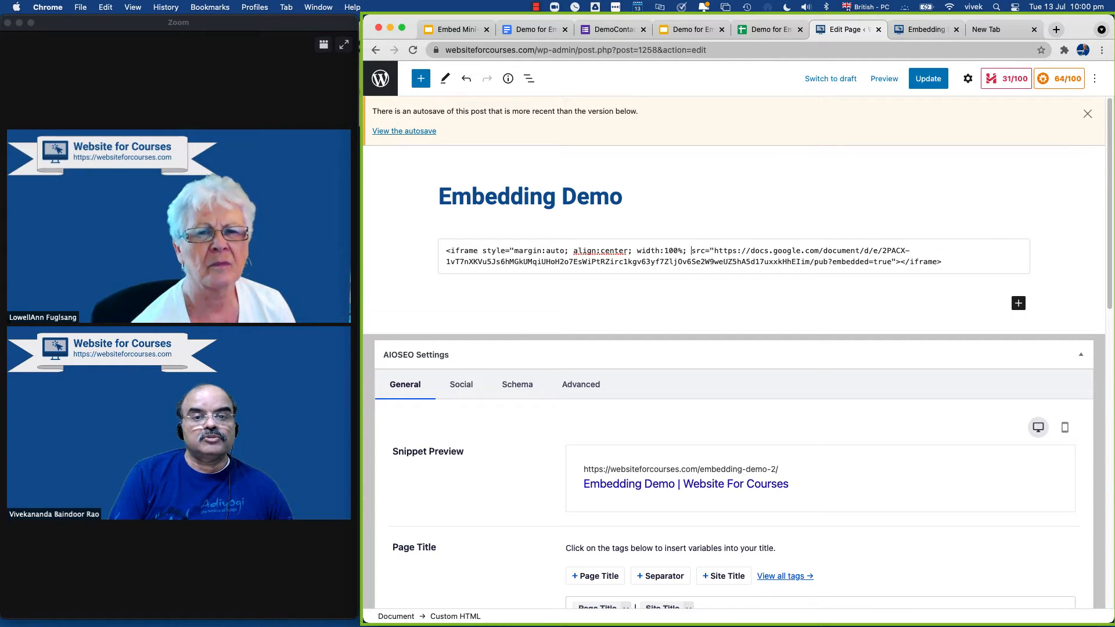
type(" hei")
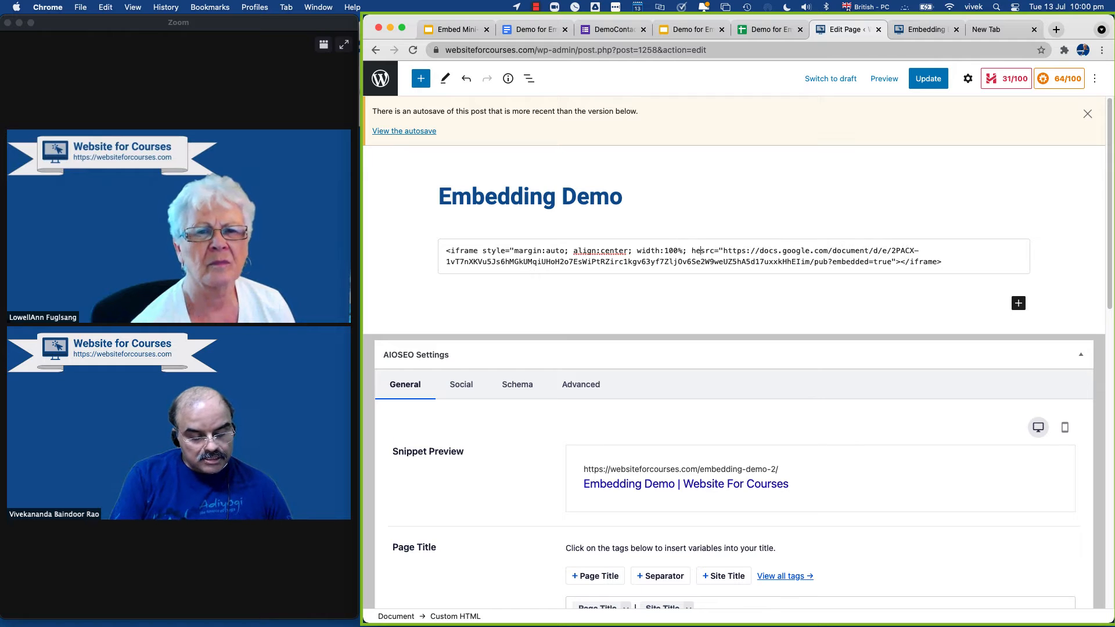
type("ght")
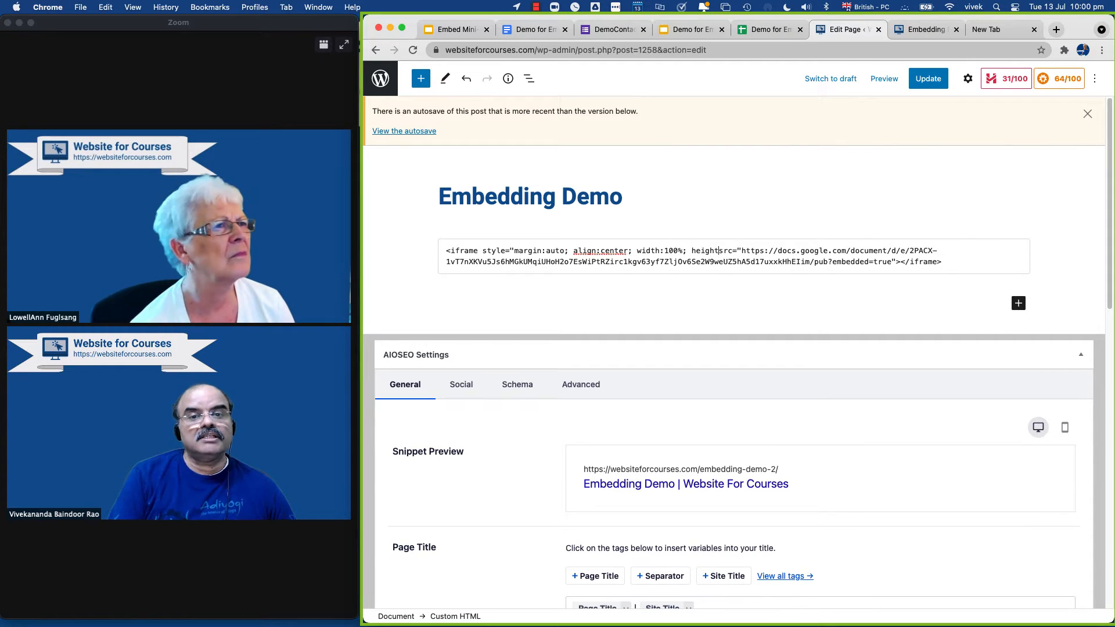
type(":")
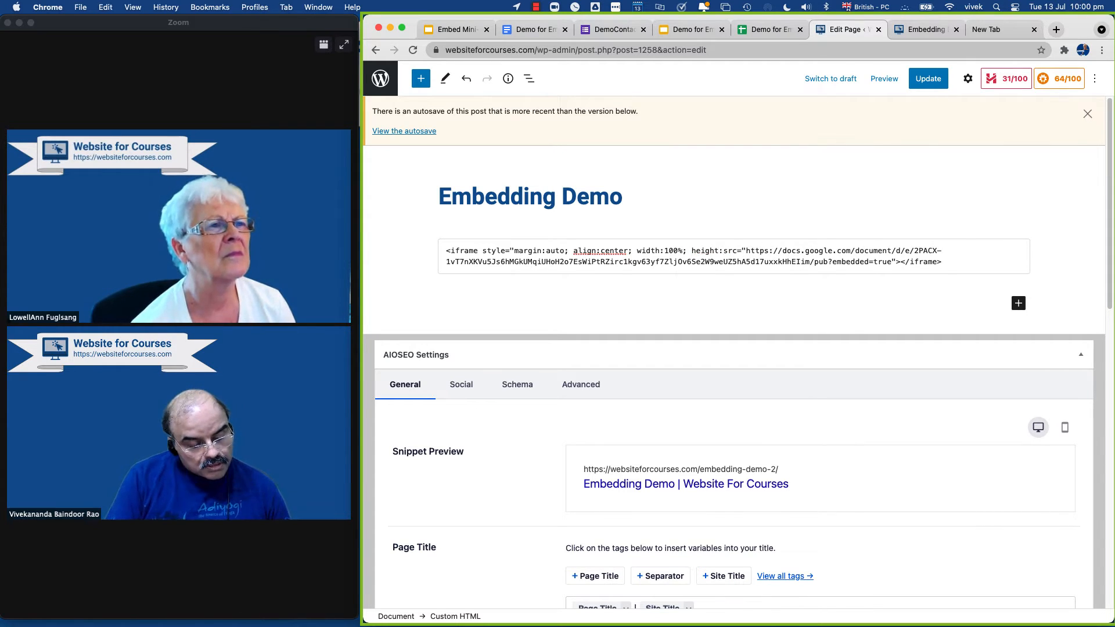
type("1")
type("80")
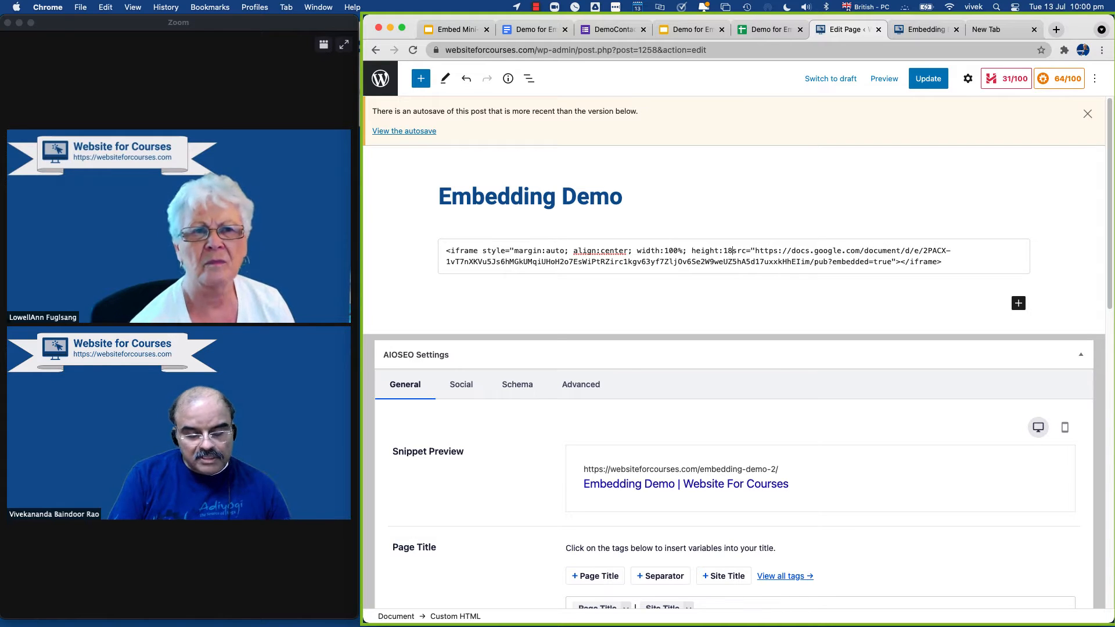
type("0px;")
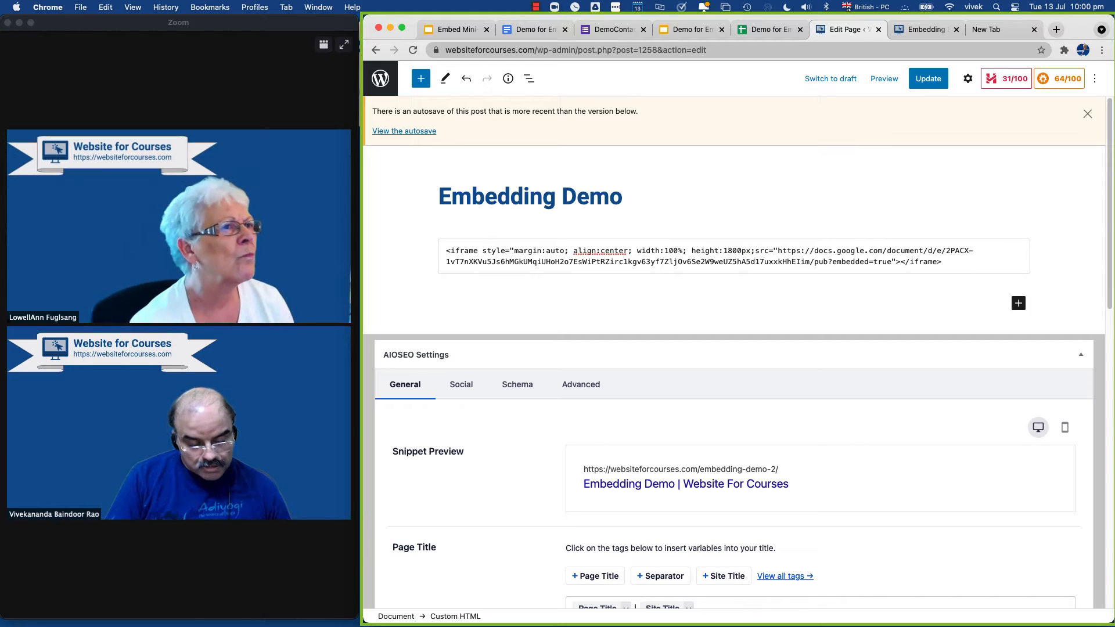
type("\"")
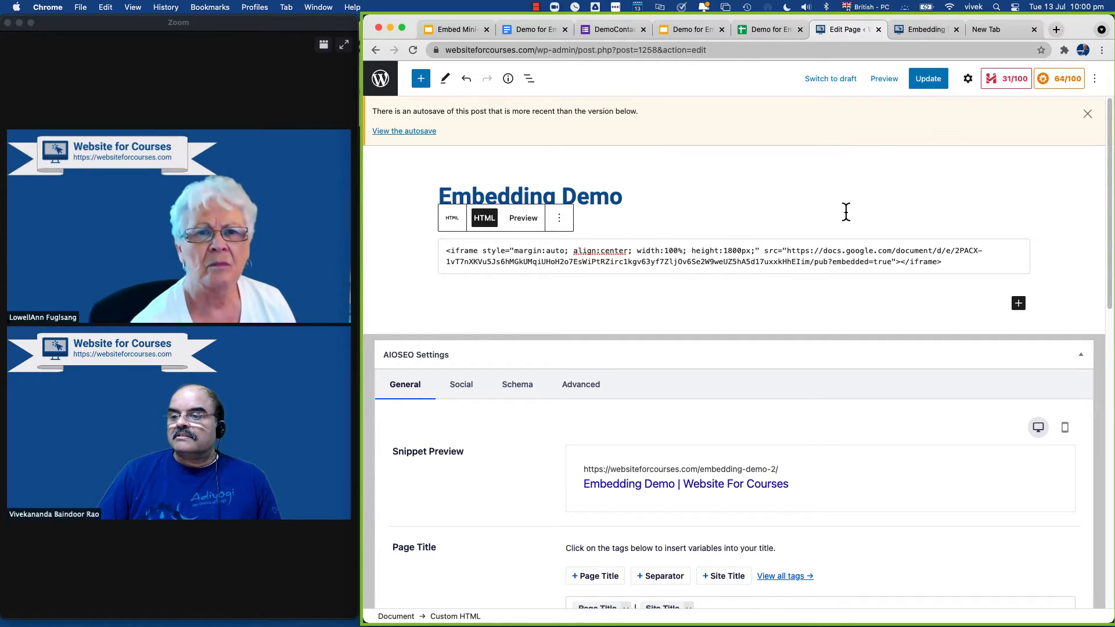
Update the page with the styled iframe and check the embedded document's full length in a new-tab preview.
left_click(928, 79)
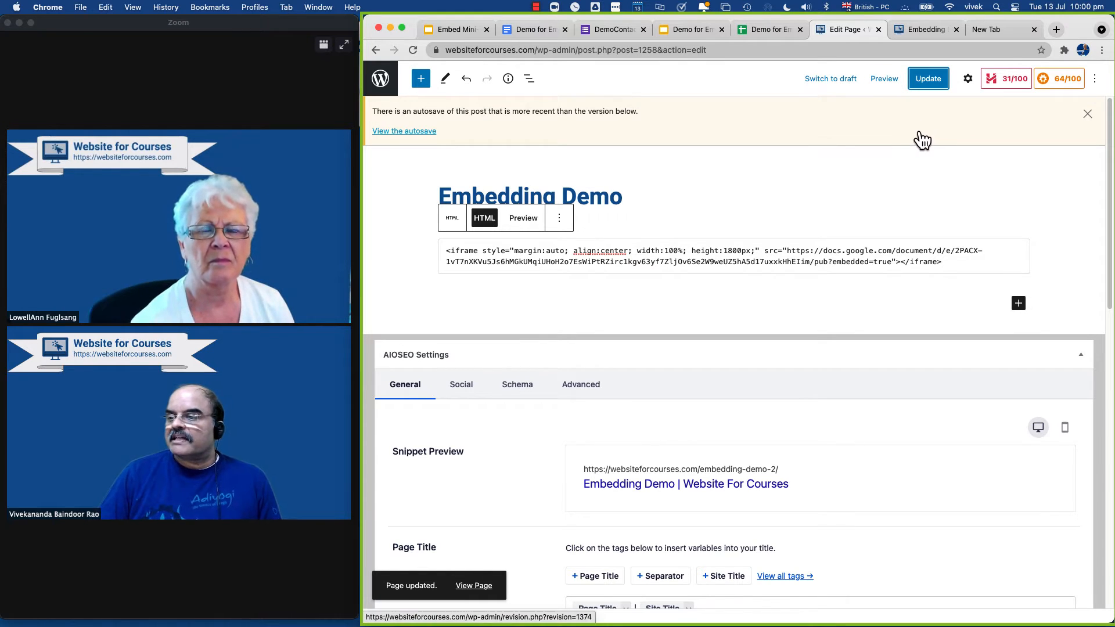
left_click(887, 81)
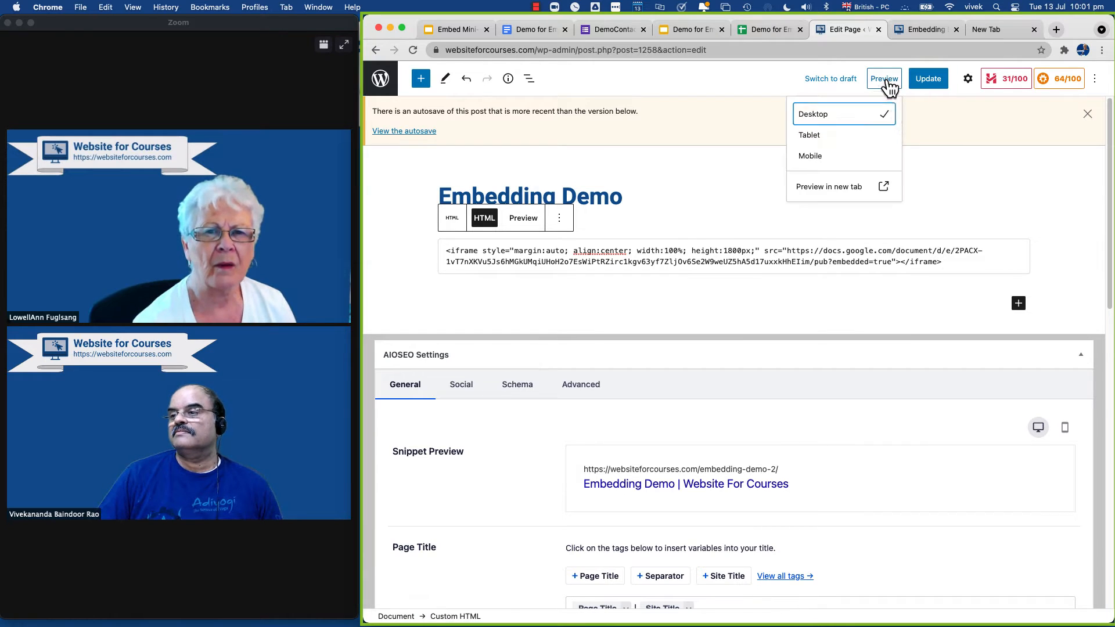
left_click(842, 187)
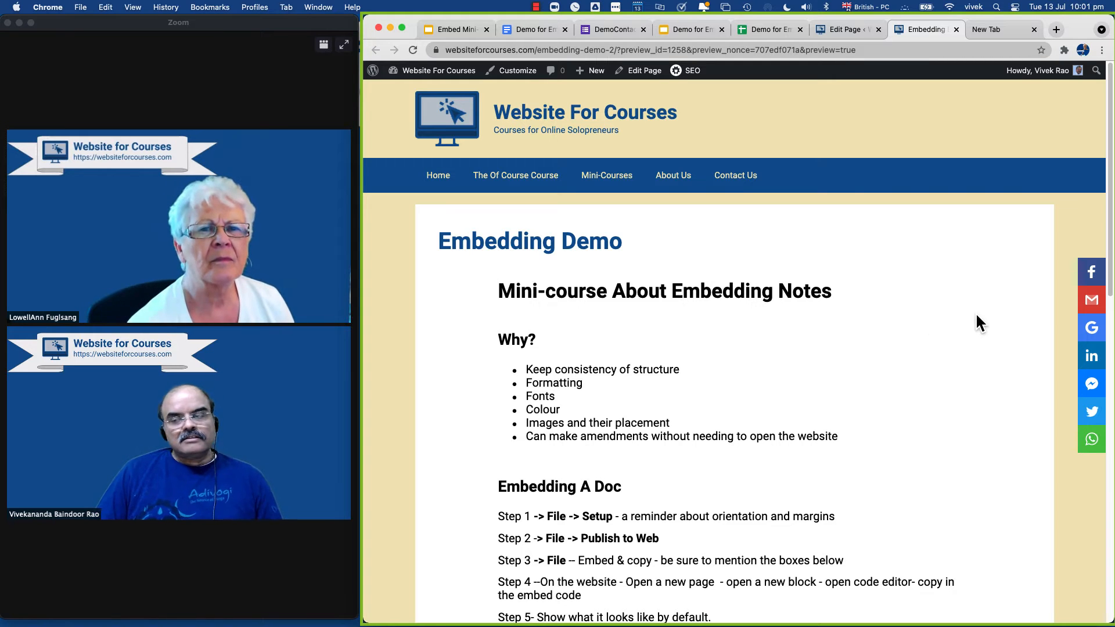
scroll(977, 317, "down", 5)
scroll(978, 318, "down", 13)
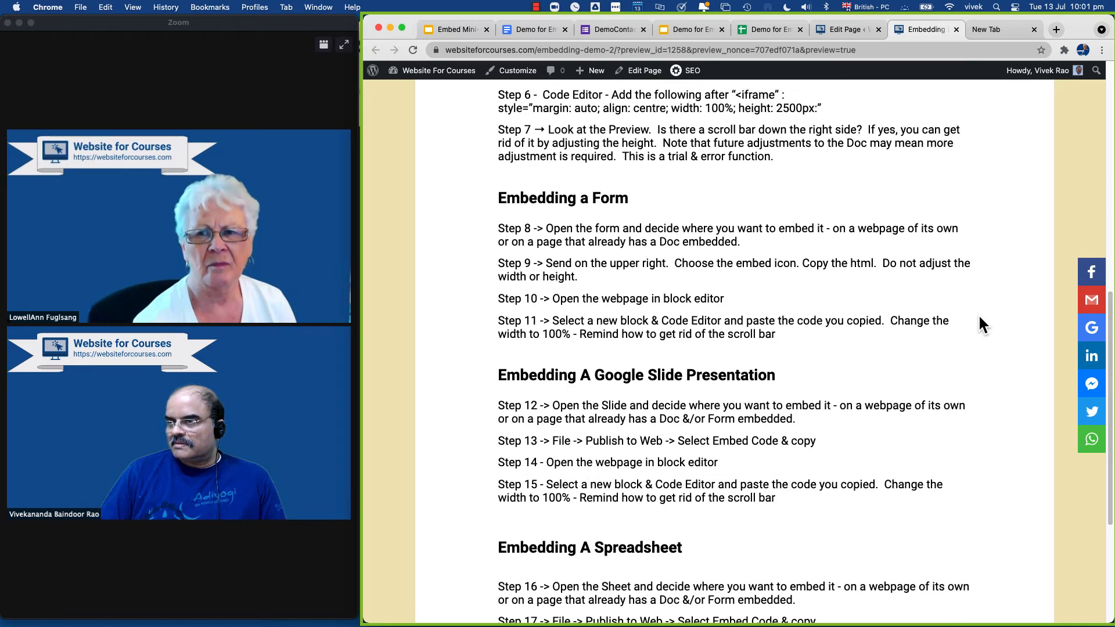
scroll(979, 314, "up", 18)
Return to the page editor, set the iframe's height to 1000px and update the page.
left_click(842, 29)
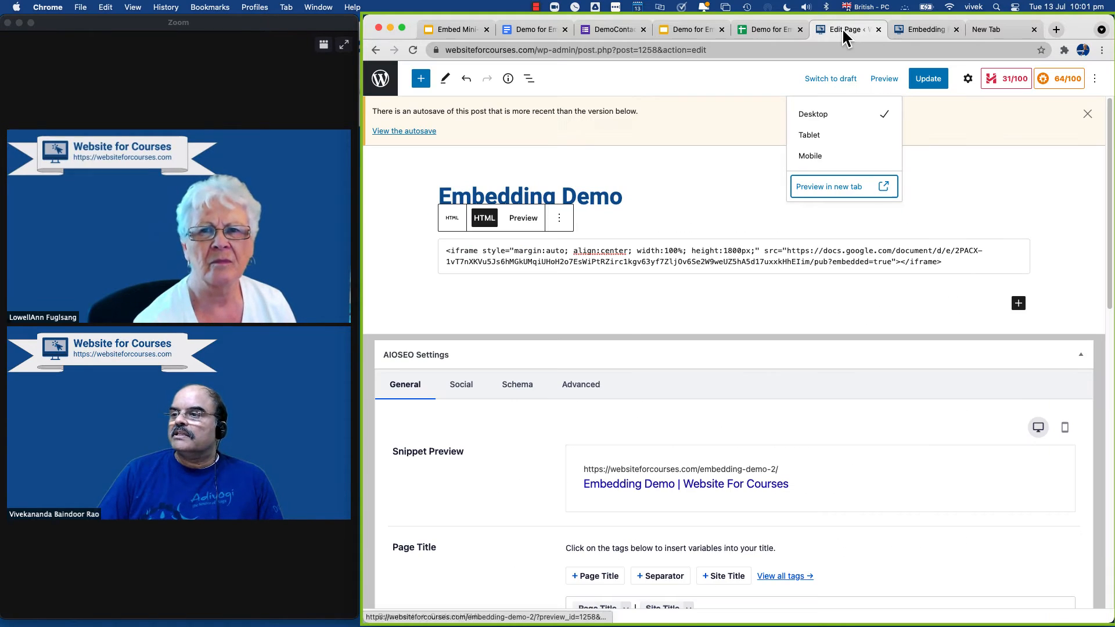
left_click(728, 251)
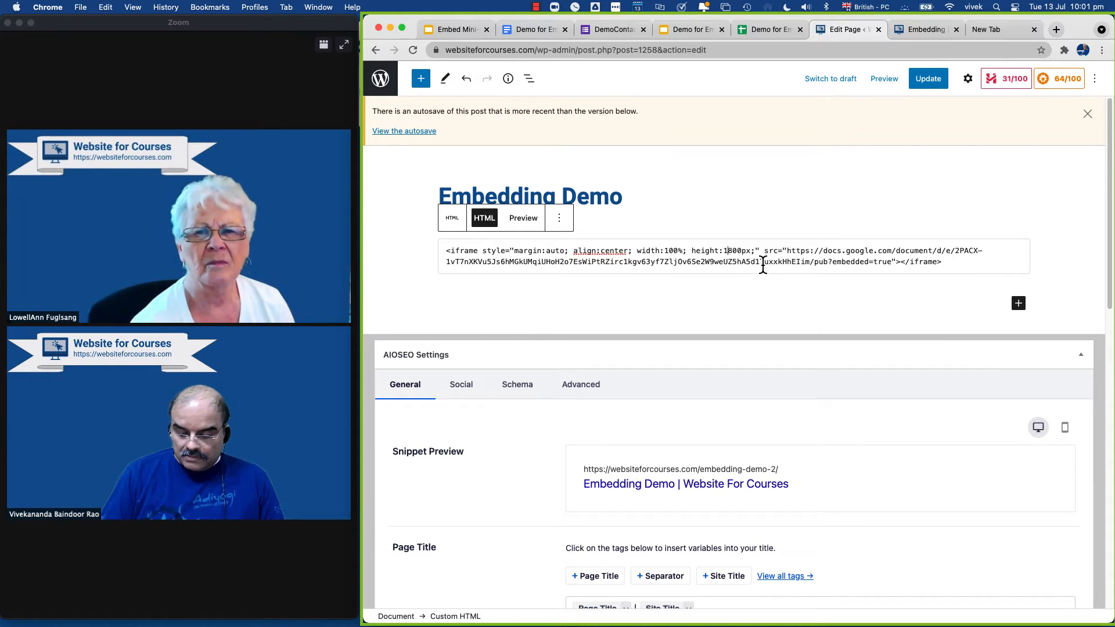
key("Delete")
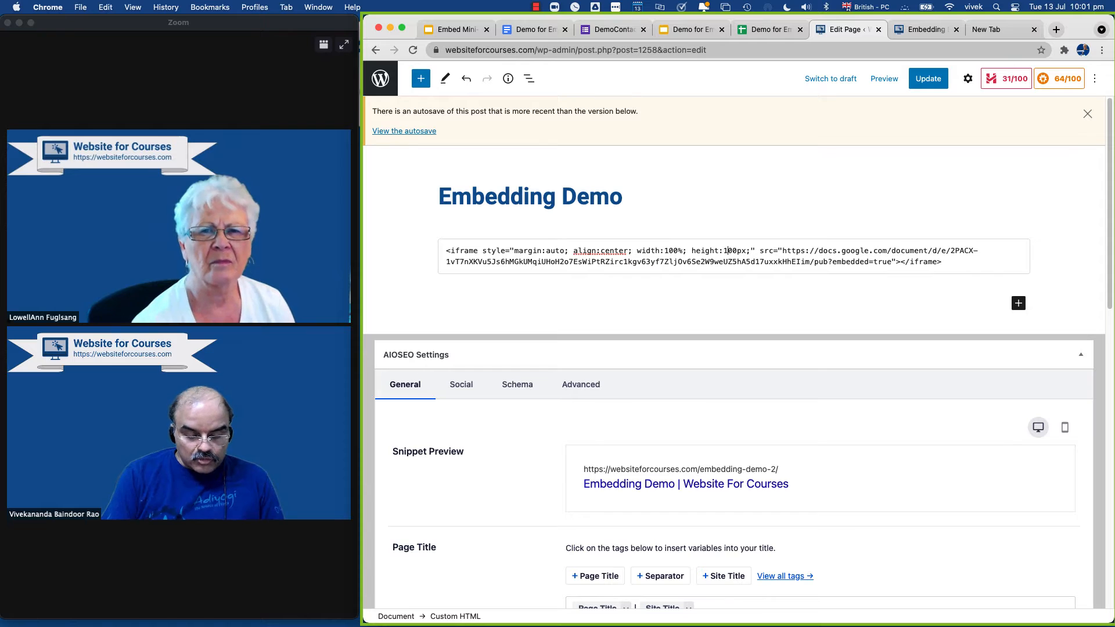
type("0")
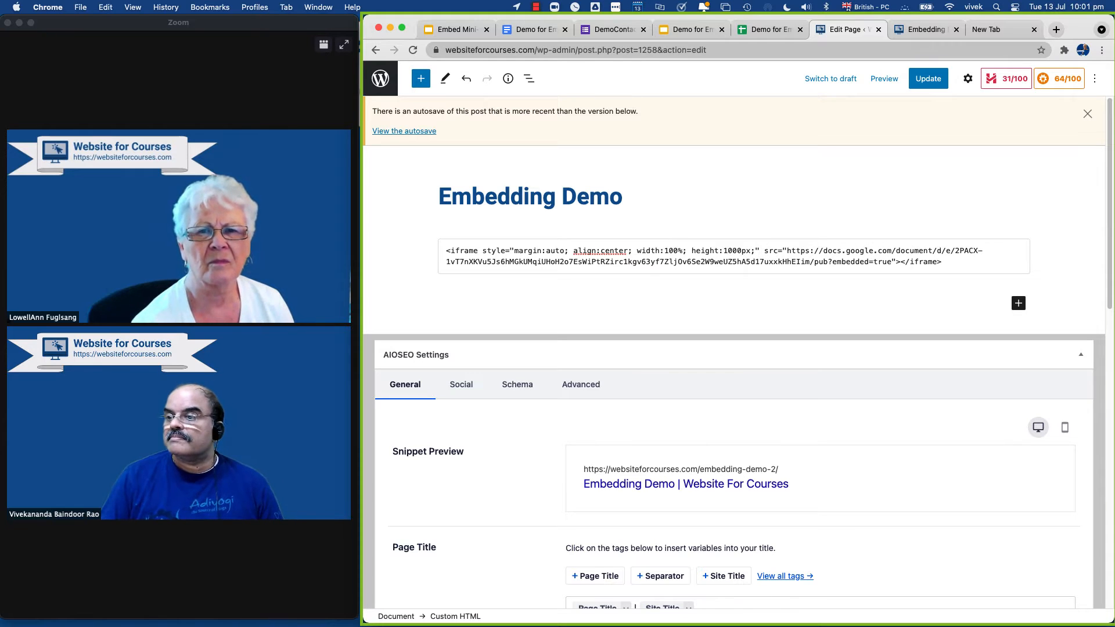
left_click(939, 76)
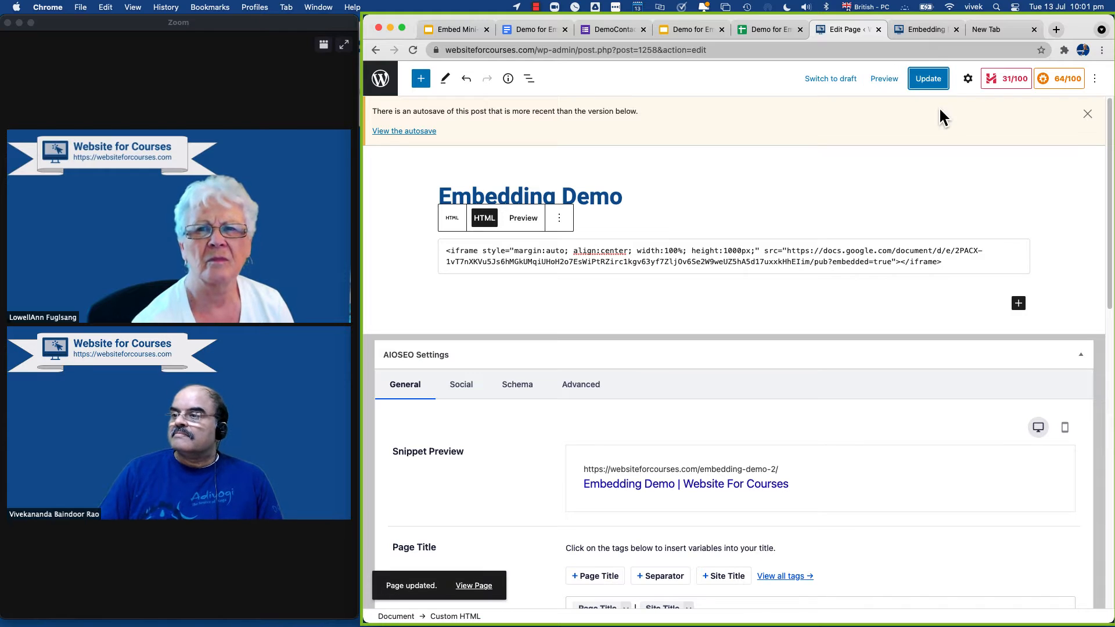
Preview the page in a new tab and examine how the embedded document's own scroll bar behaves alongside the page's scroll bar.
left_click(887, 81)
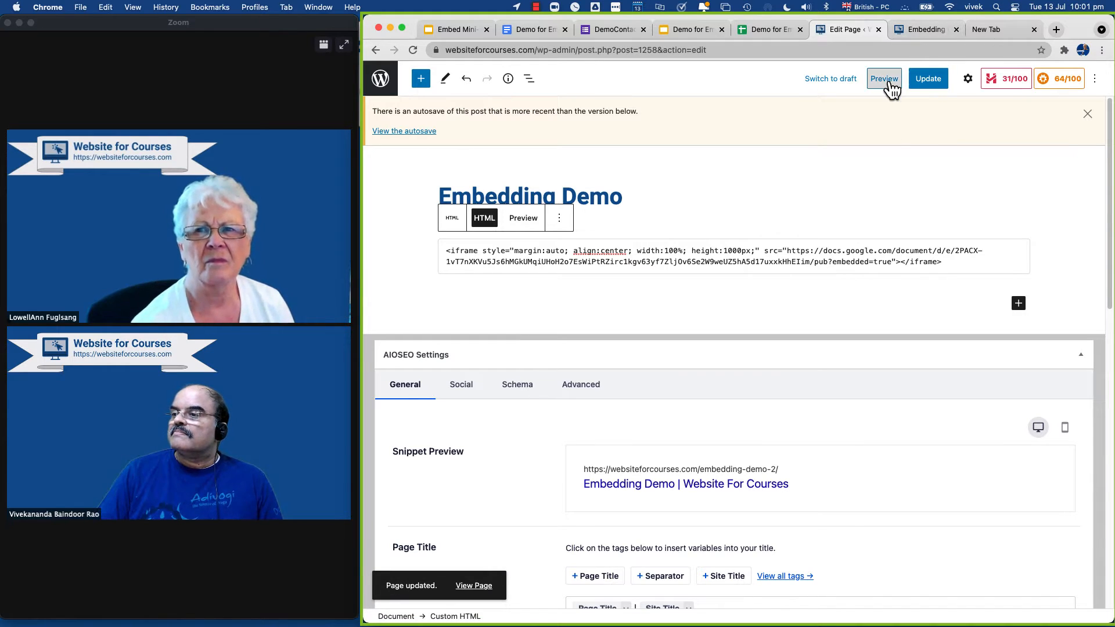
left_click(827, 192)
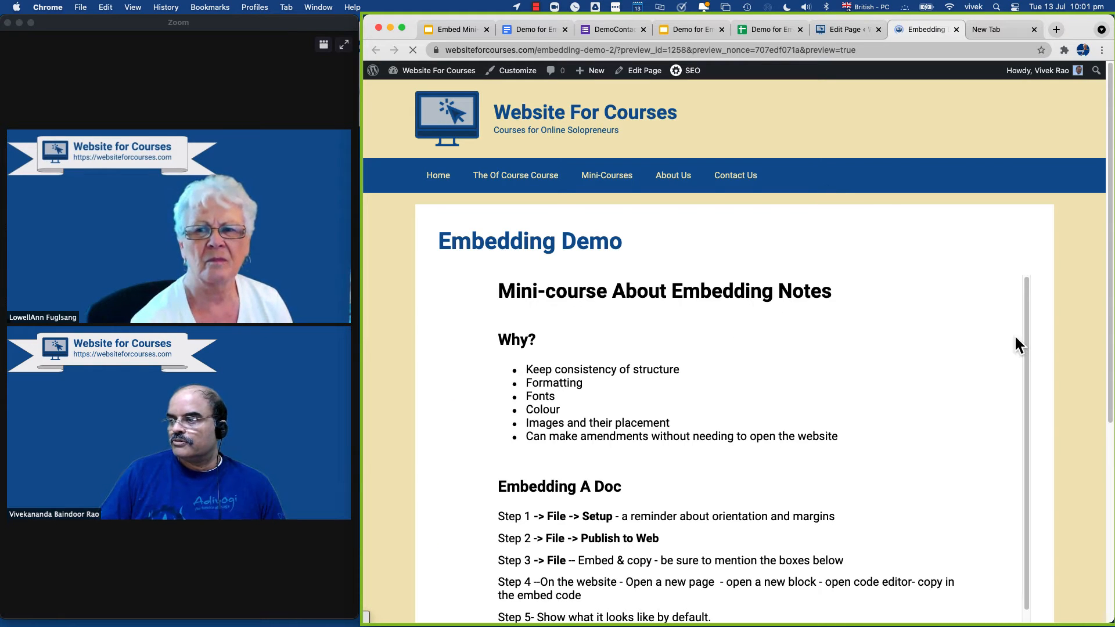
scroll(1023, 323, "down", 5)
scroll(1009, 478, "up", 2)
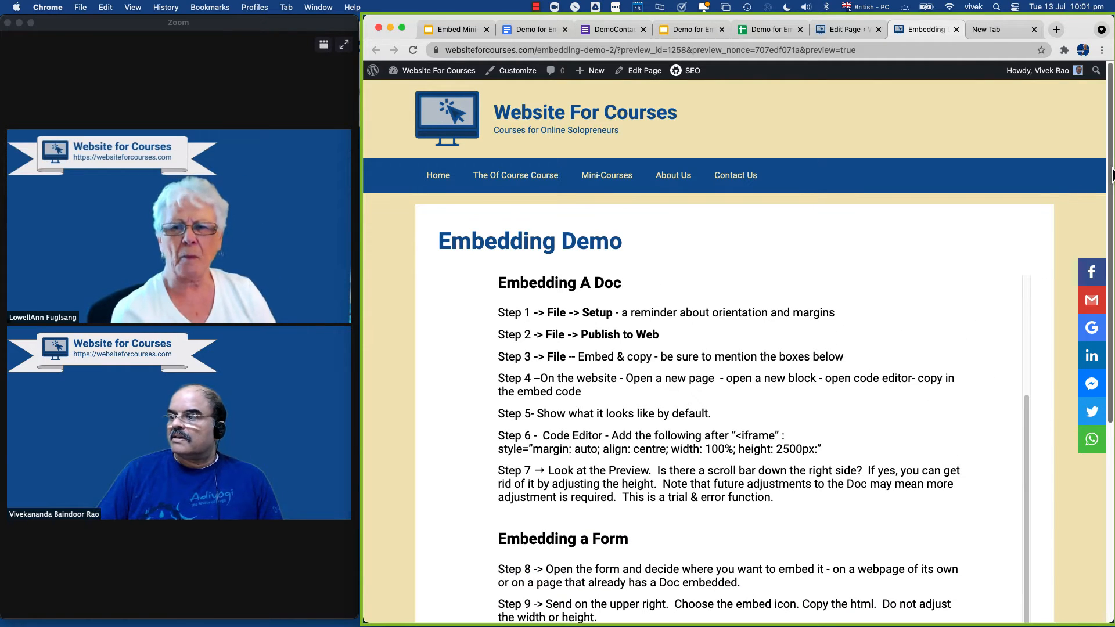
scroll(1109, 183, "down", 1)
scroll(1109, 188, "down", 5)
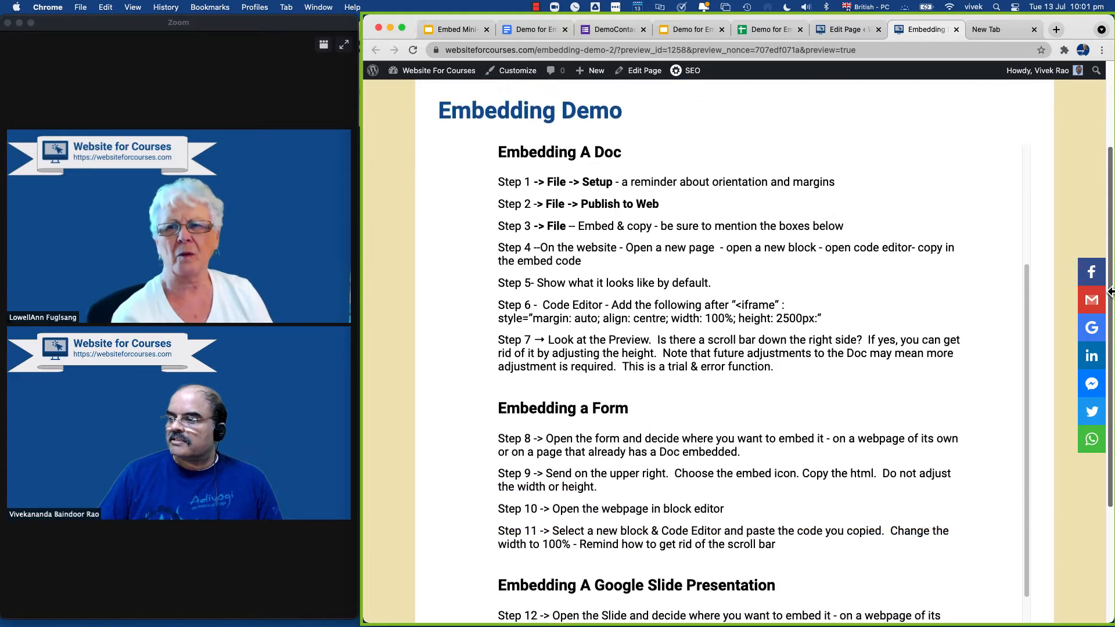
scroll(1111, 165, "up", 5)
scroll(1111, 165, "down", 5)
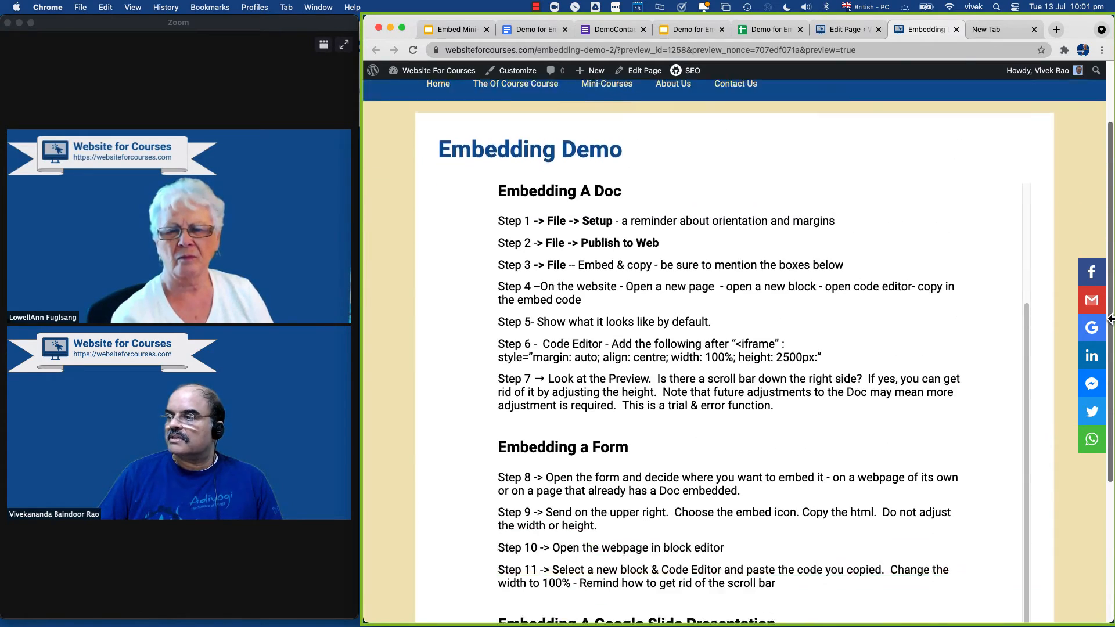
scroll(1111, 165, "up", 5)
scroll(1022, 414, "down", 1)
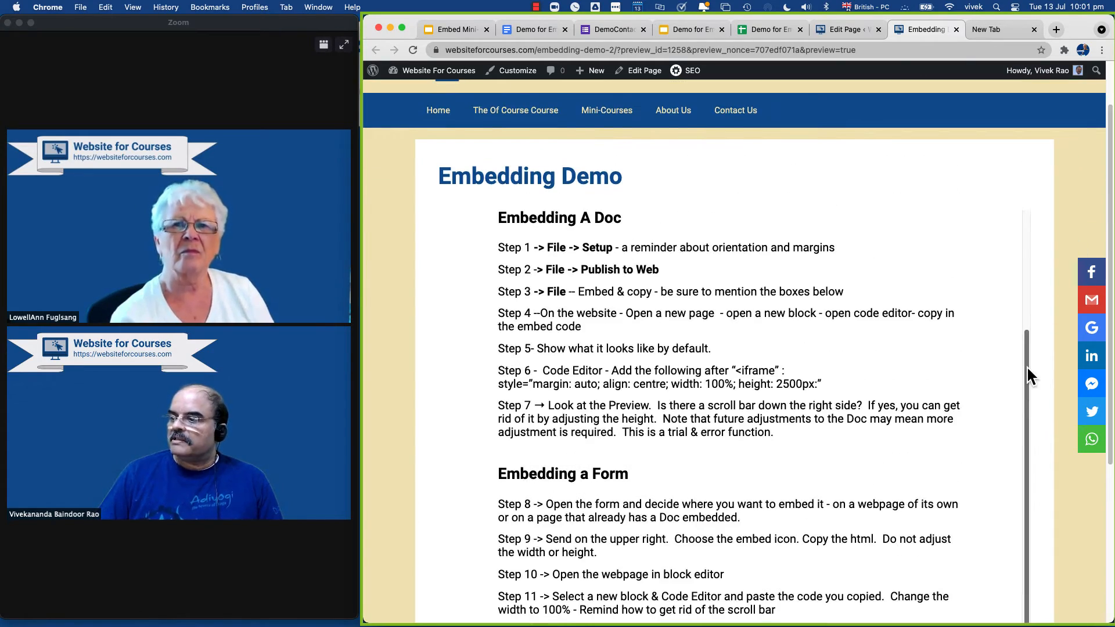
scroll(1026, 366, "down", 3)
scroll(1031, 325, "up", 8)
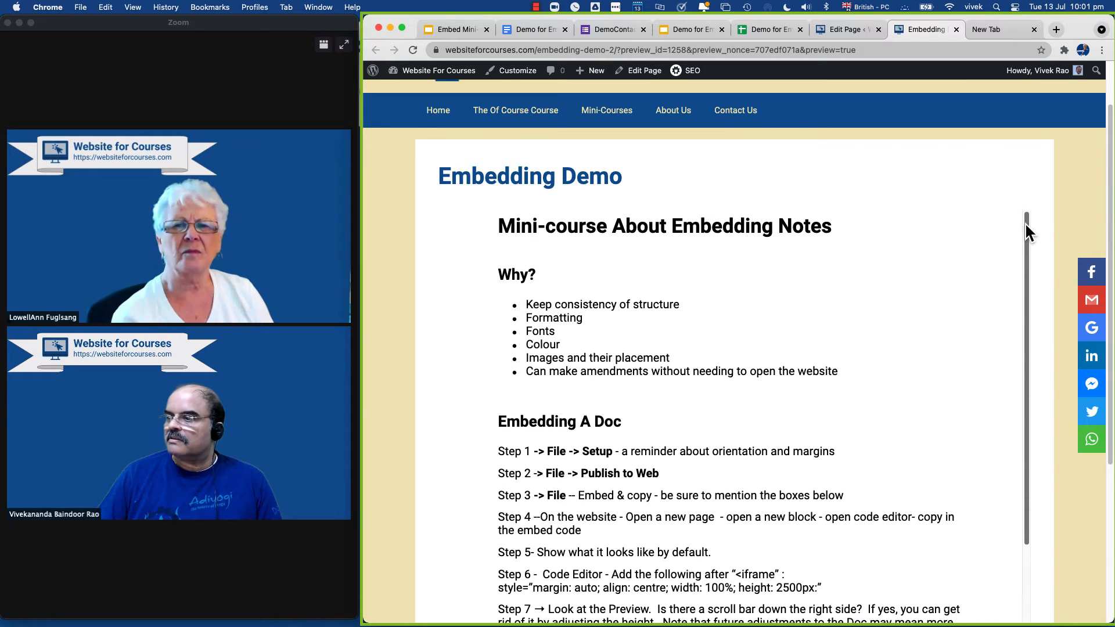
Return to the page editor, set the document iframe's height to 1800px and update the page.
left_click(851, 32)
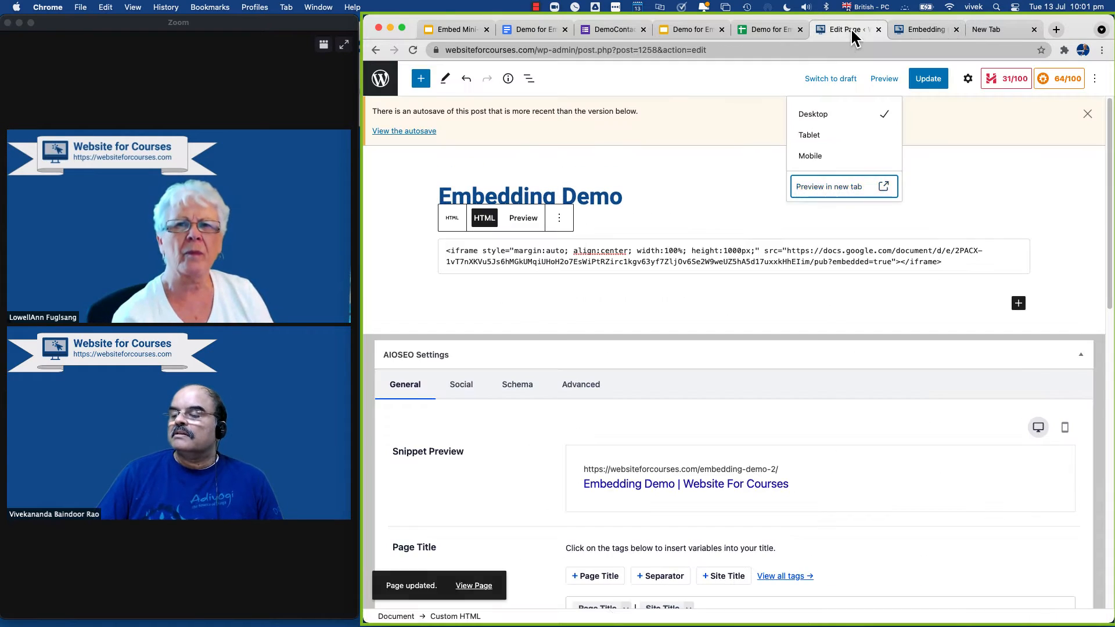
left_click(730, 251)
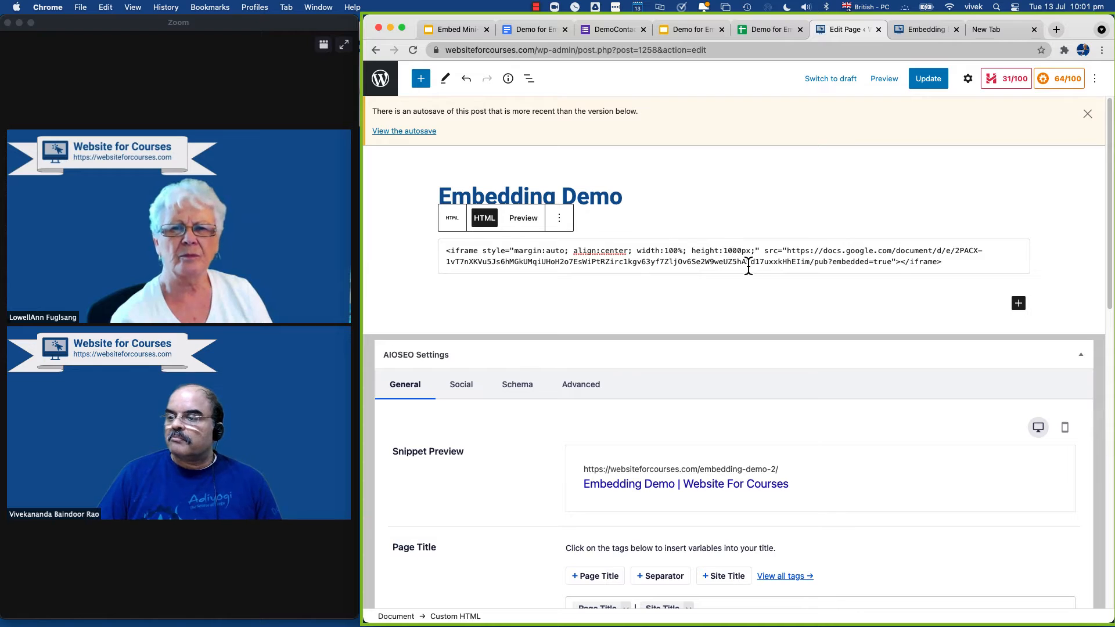
key("BackSpace")
type("8")
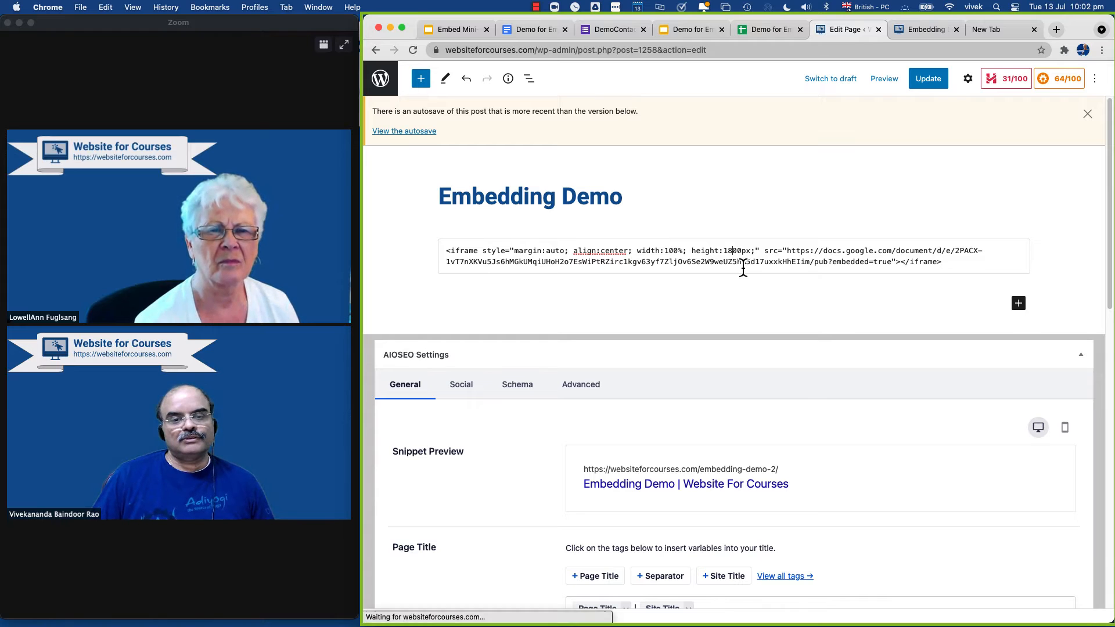
left_click(934, 84)
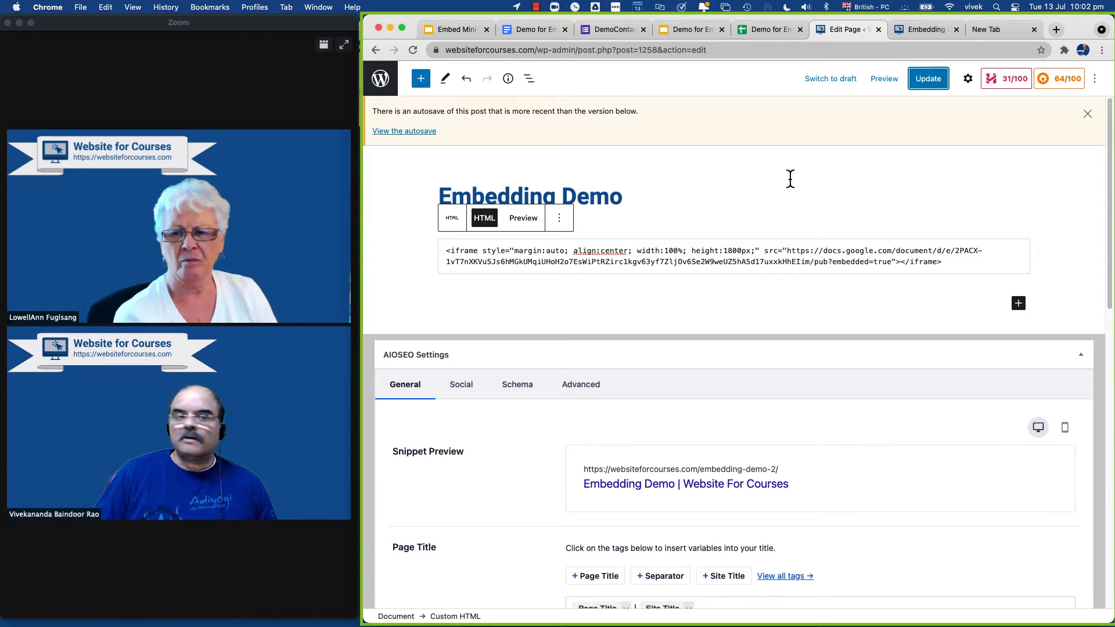
Preview the page in a new tab and check the embedded document down to its end.
left_click(877, 87)
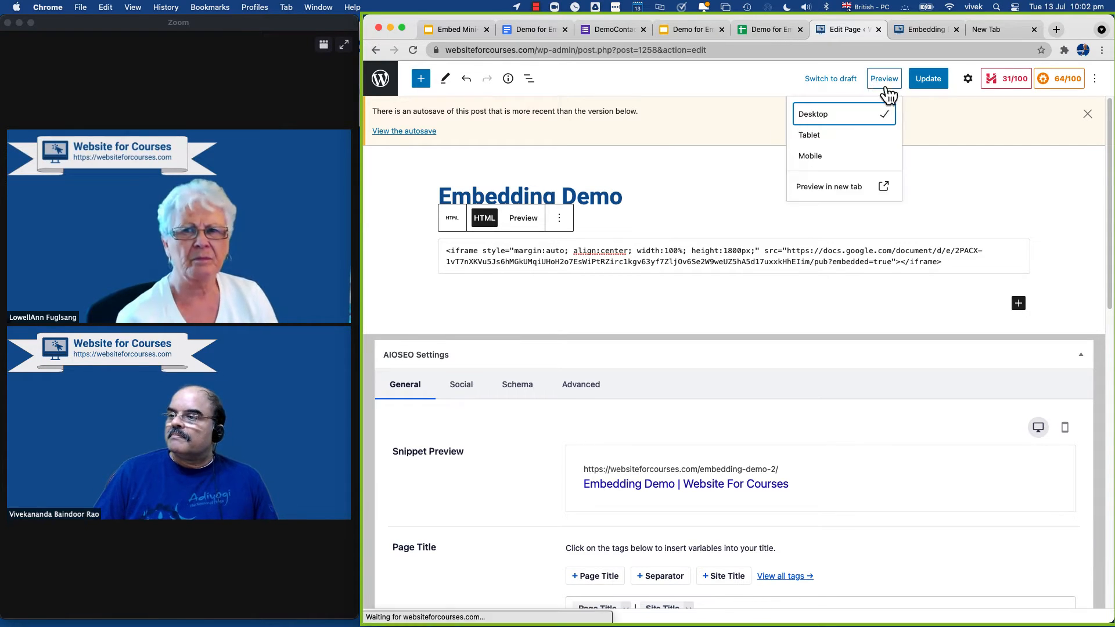
left_click(842, 188)
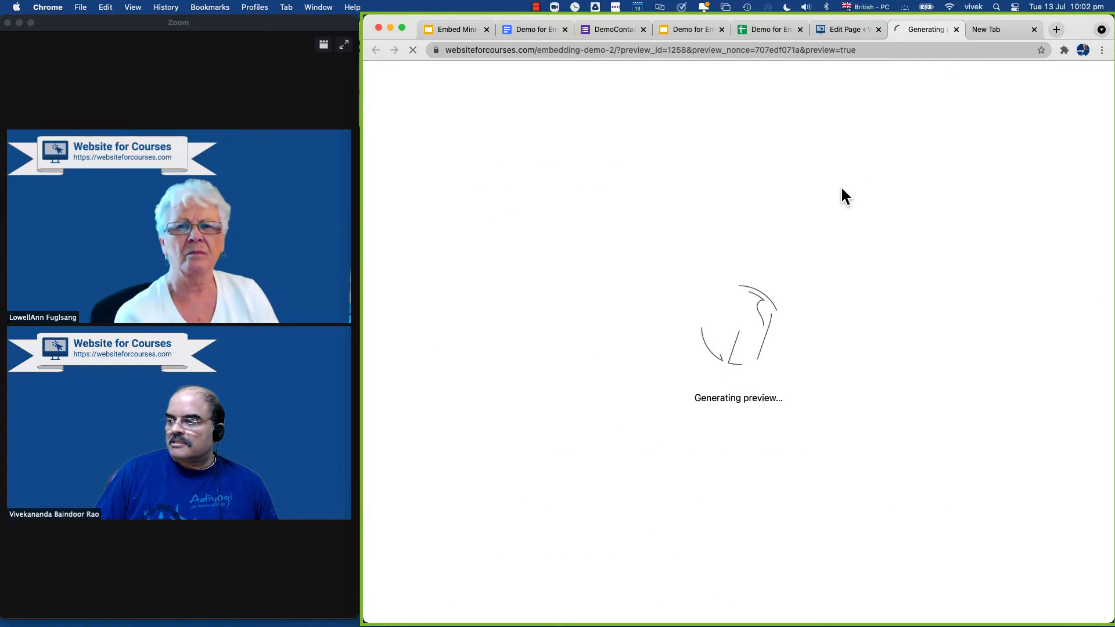
scroll(877, 231, "down", 1)
scroll(879, 231, "down", 20)
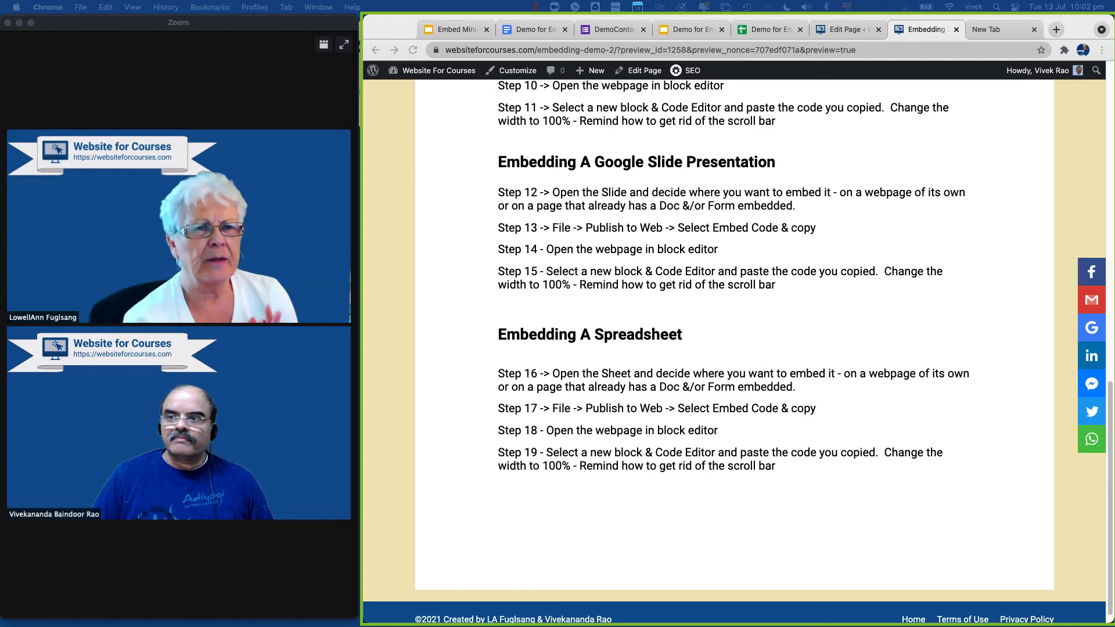
Advance the slideshow to the Embed A Form slide and copy the embed HTML of the DemoContact Form.
left_click(463, 26)
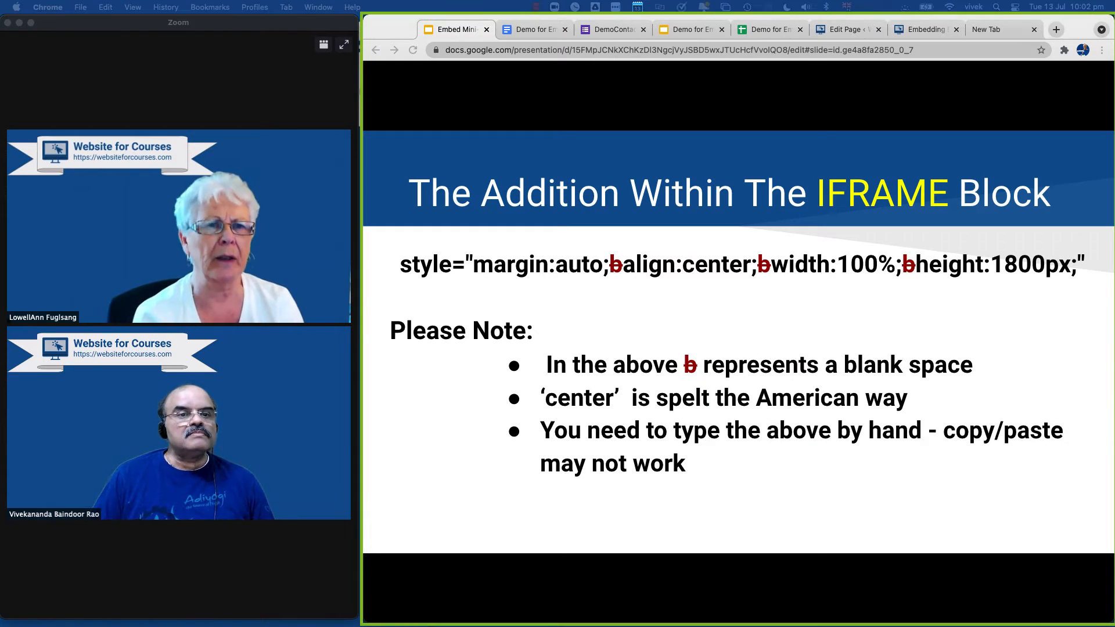
key("Right")
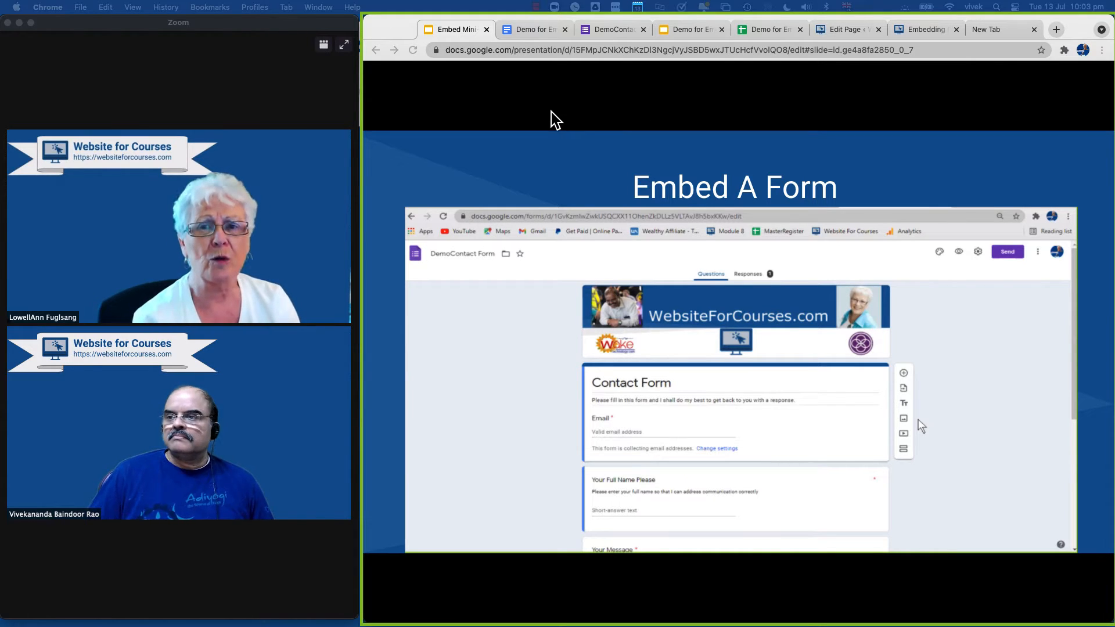
left_click(614, 29)
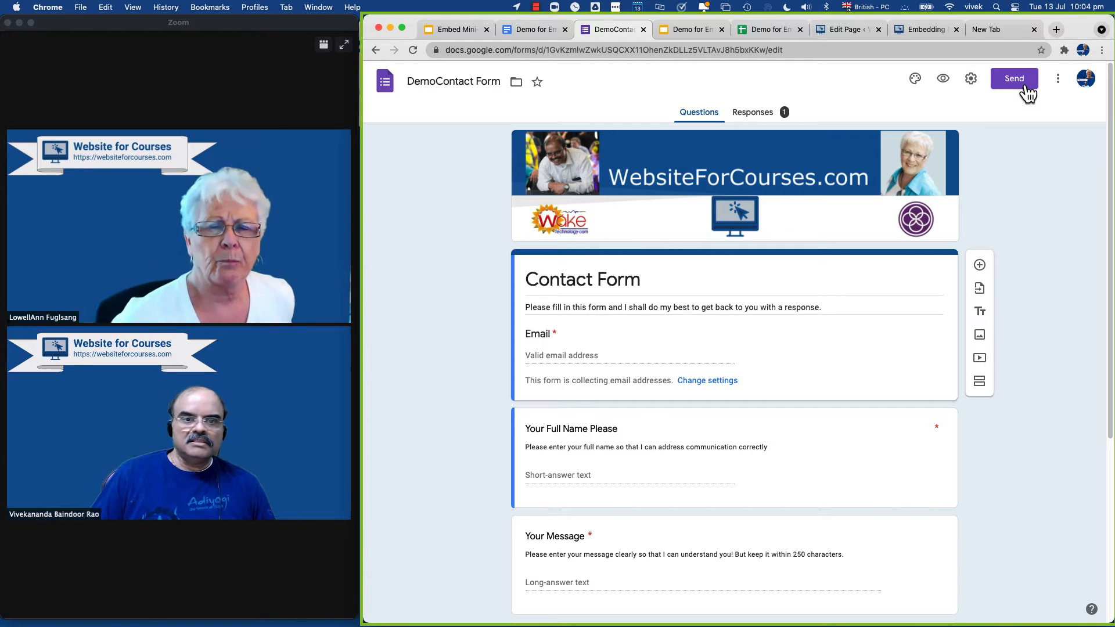
left_click(1023, 87)
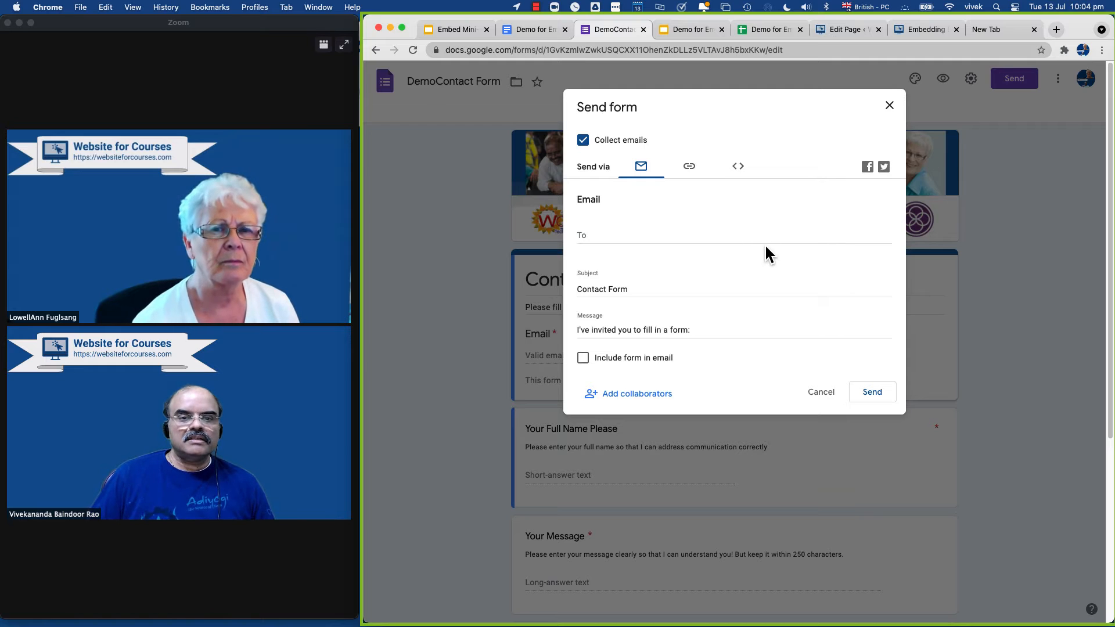
left_click(741, 169)
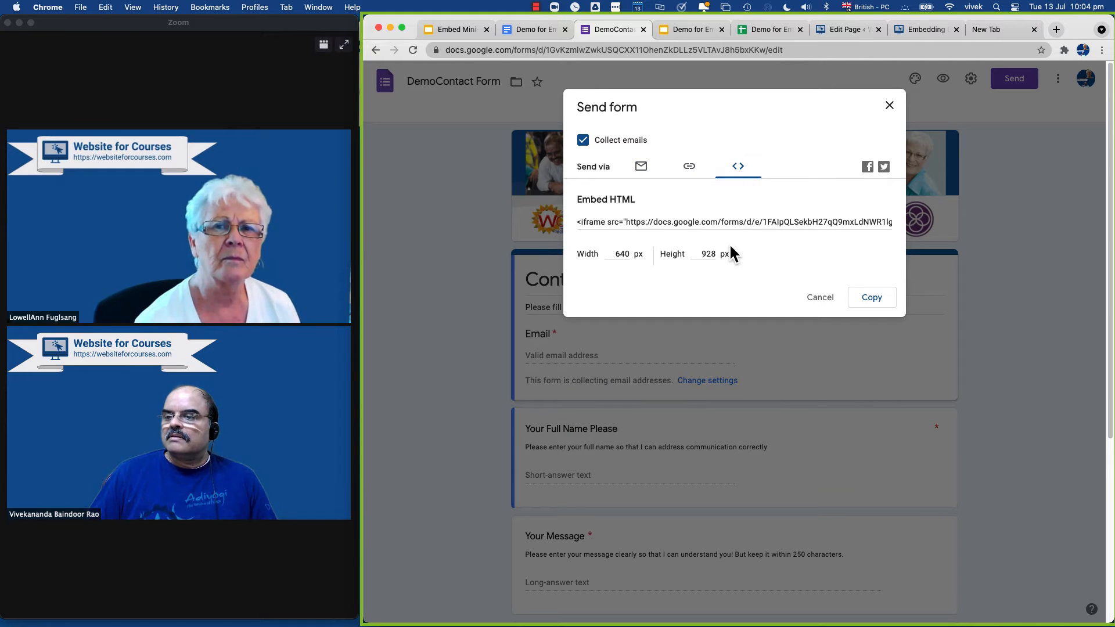
left_click(579, 221)
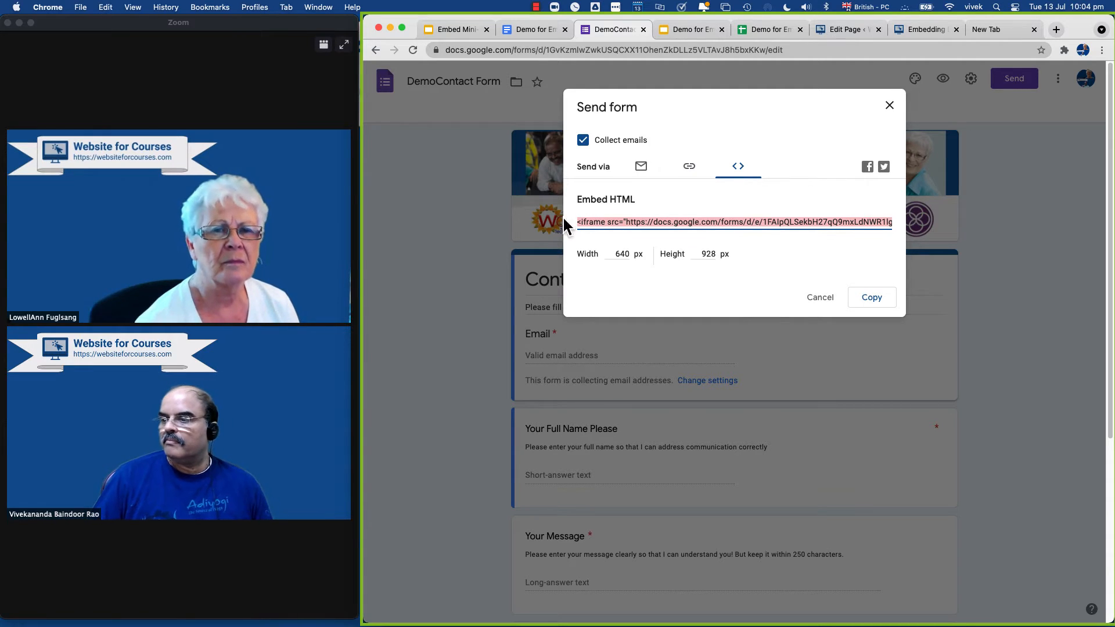
left_click(869, 303)
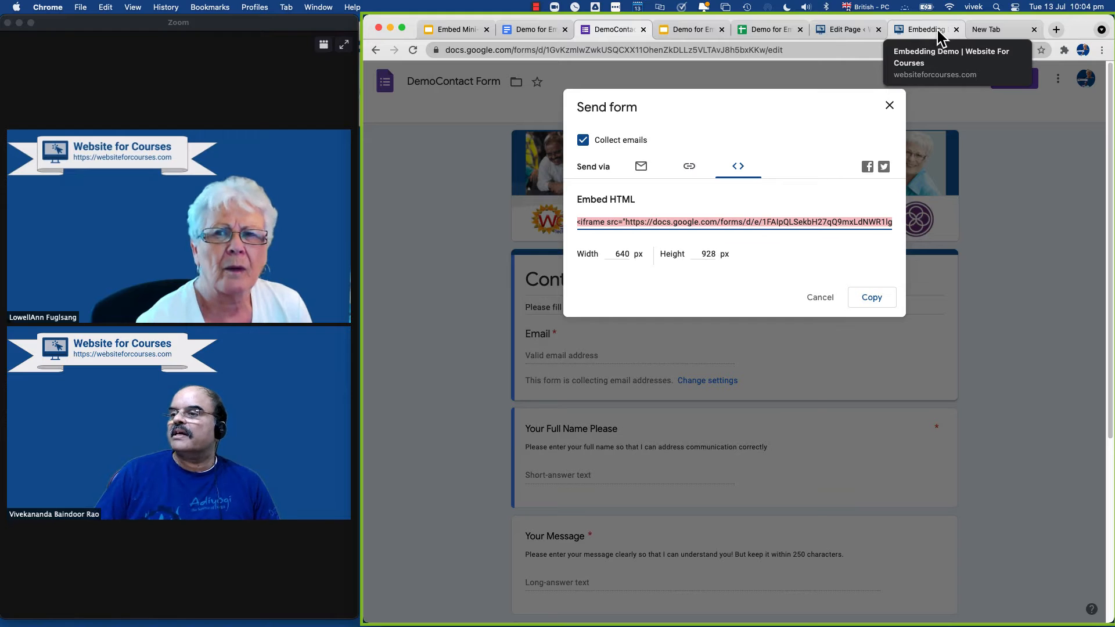
Add a second Custom HTML block below the document's iframe on the Embedding Demo page and paste the form's embed code into it.
left_click(862, 36)
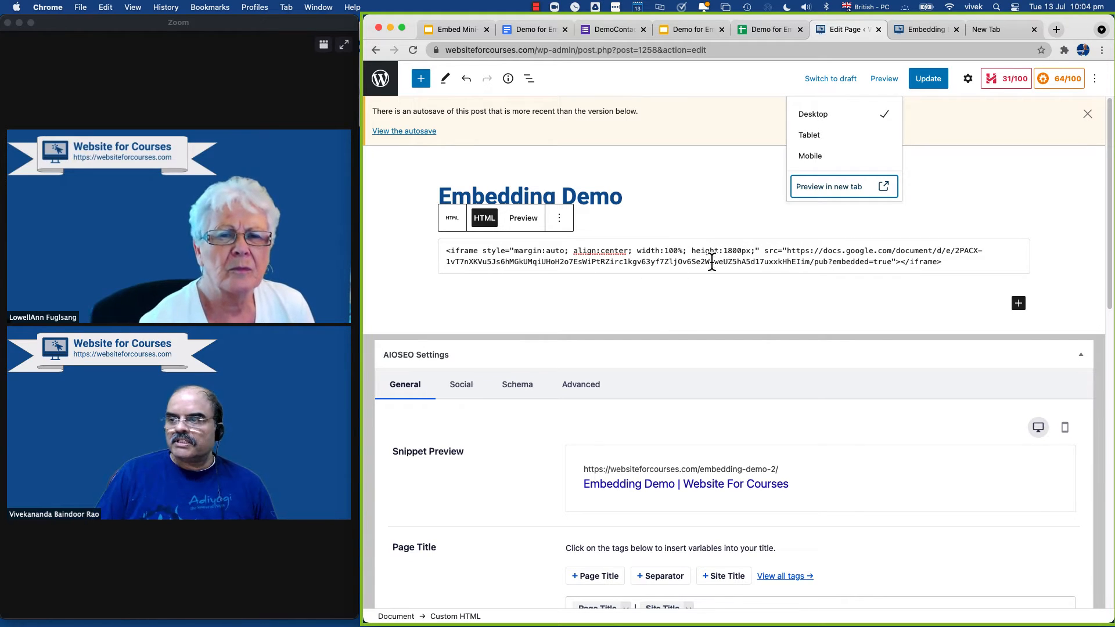
left_click(954, 204)
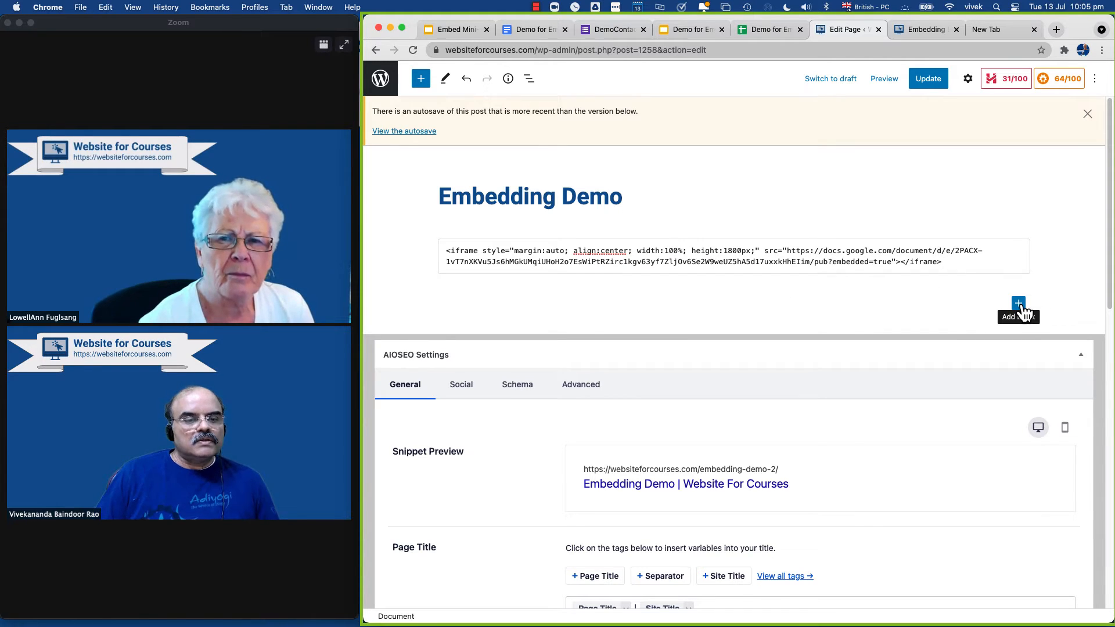
left_click(1022, 306)
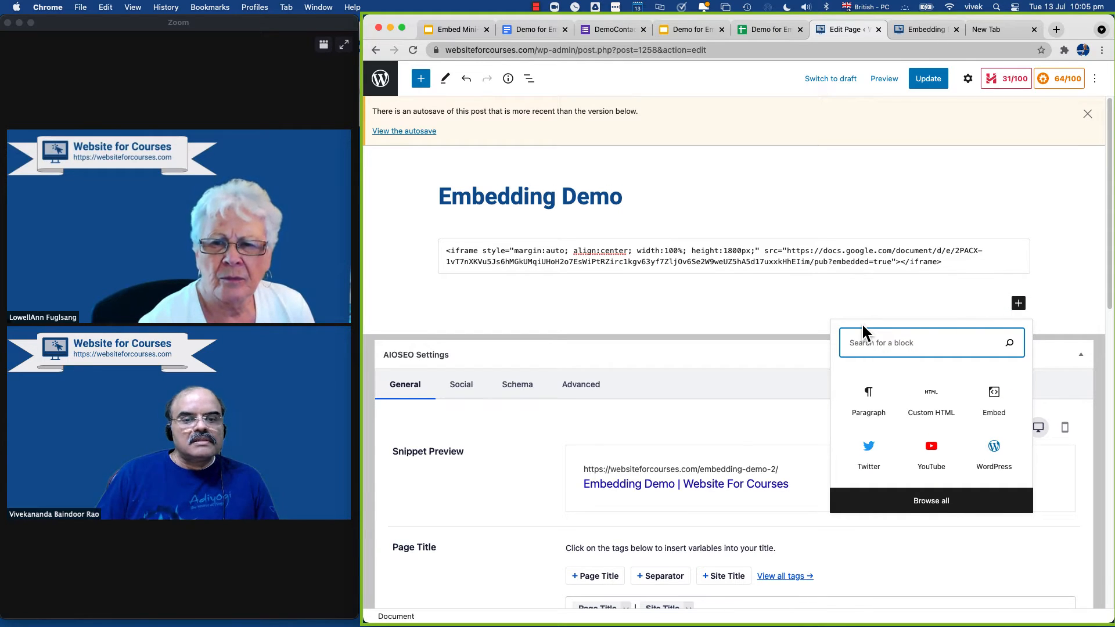
left_click(933, 406)
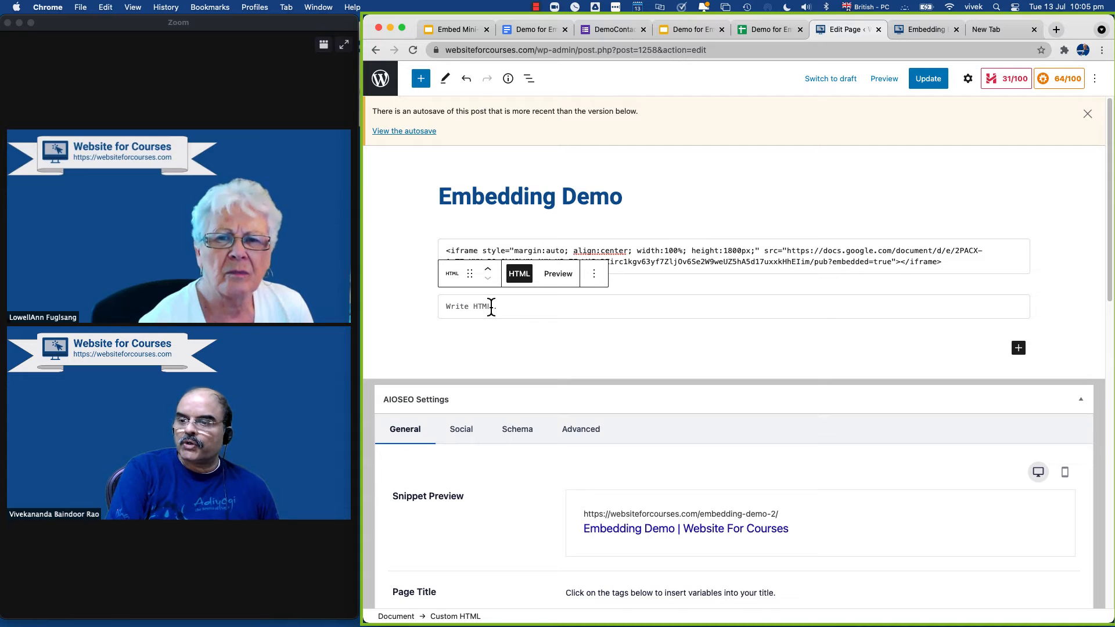
key("super+v")
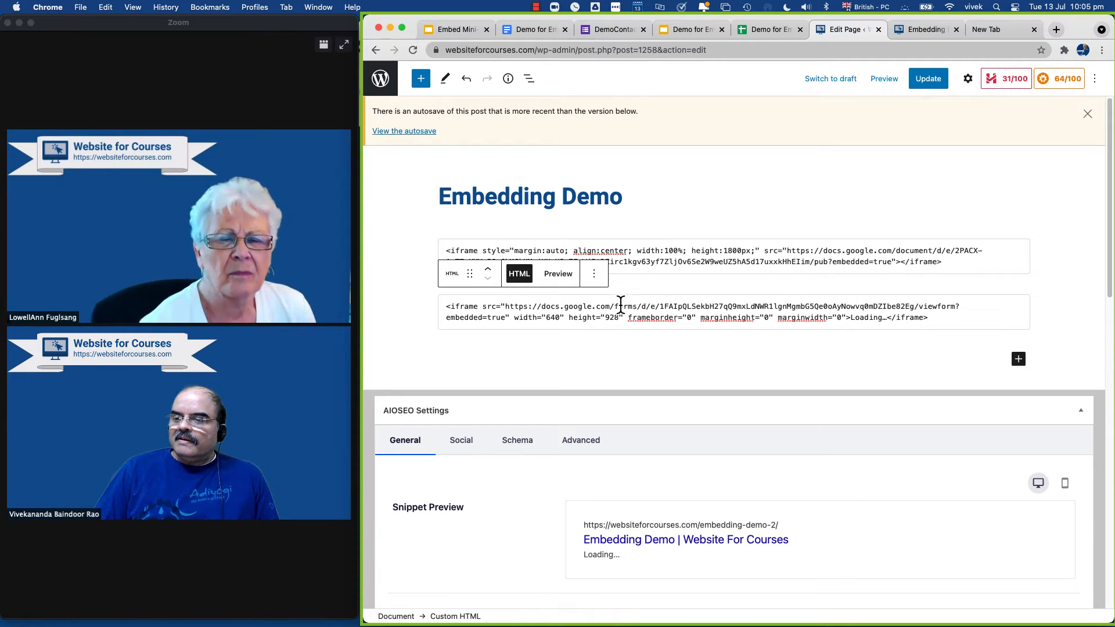
Update the page and examine the embedded contact form's width and scroll bar in a new-tab preview.
left_click(929, 85)
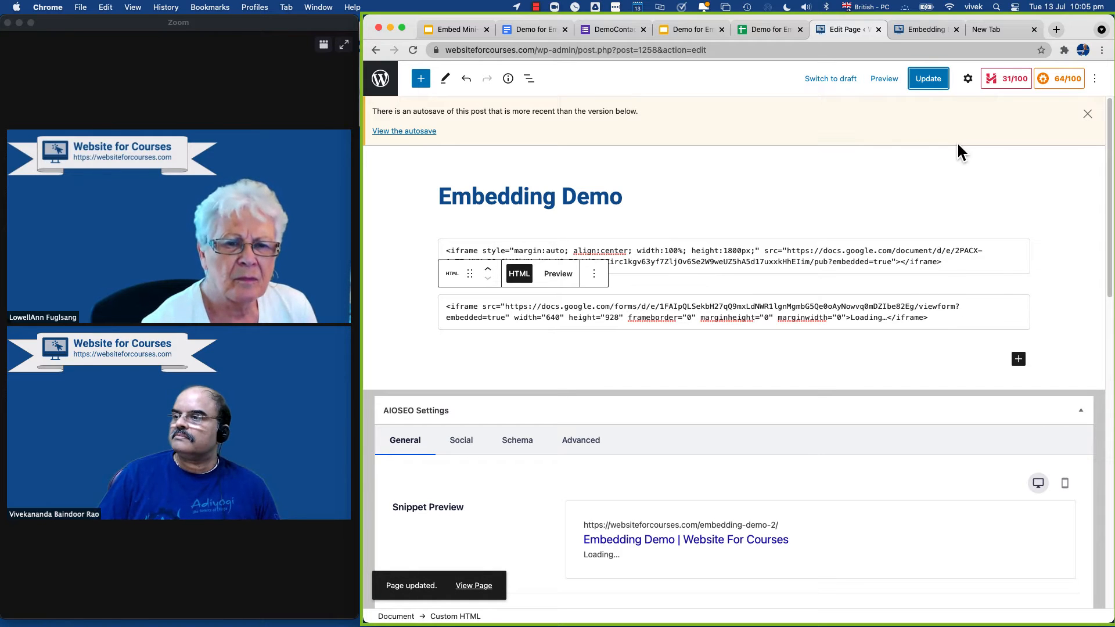
left_click(881, 82)
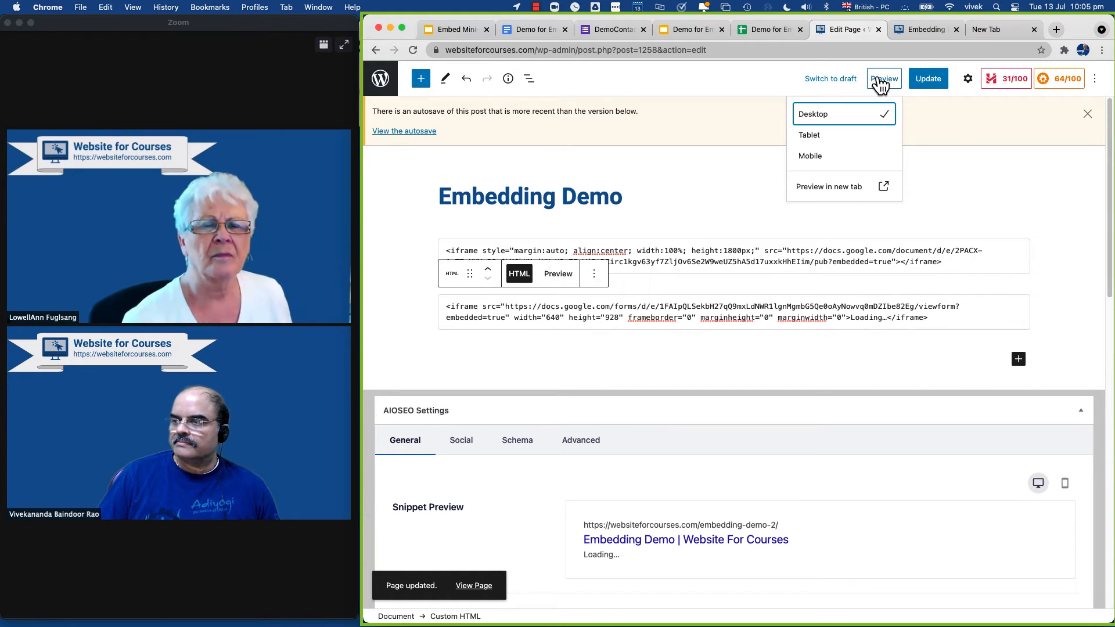
left_click(840, 195)
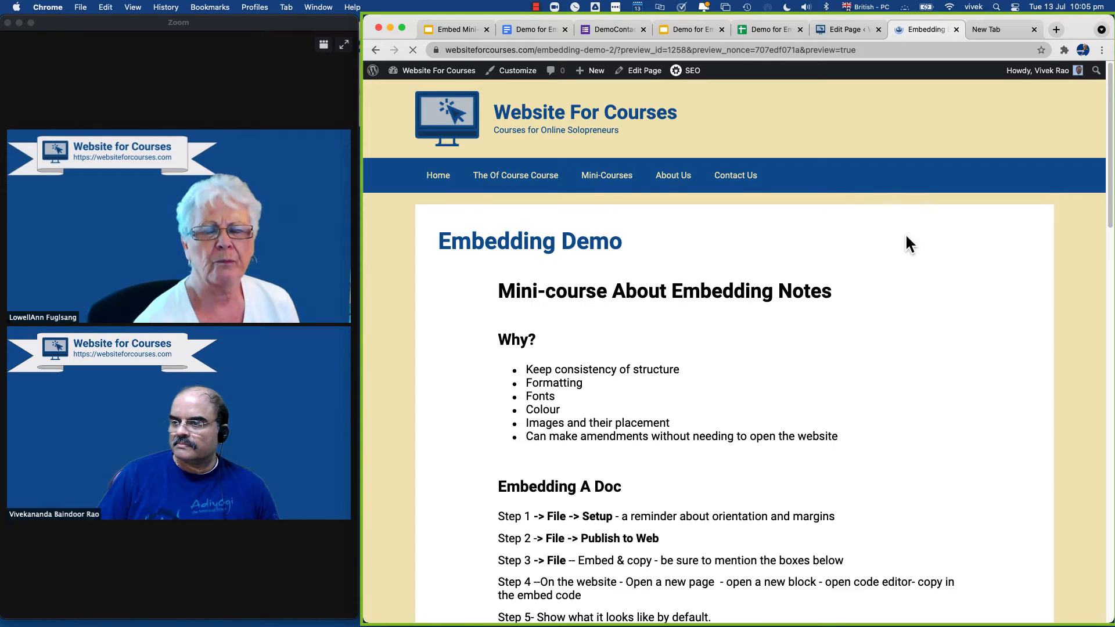
scroll(725, 295, "down", 3)
scroll(725, 298, "down", 10)
scroll(727, 298, "down", 9)
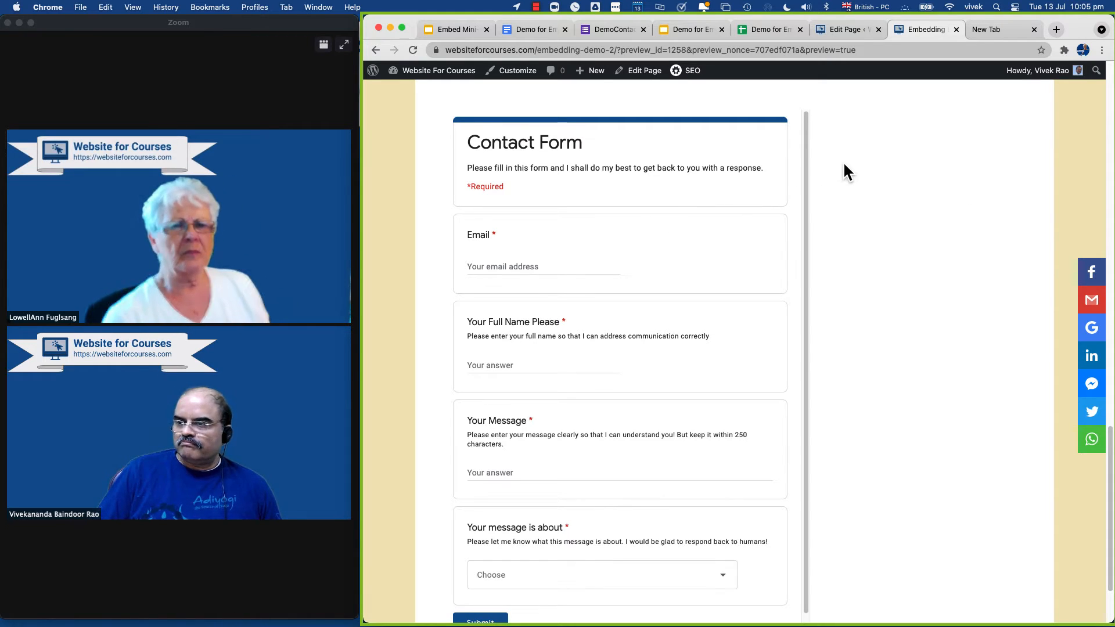
mouse_move(806, 143)
left_mouse_down()
mouse_move(817, 225)
mouse_move(800, 139)
left_mouse_up()
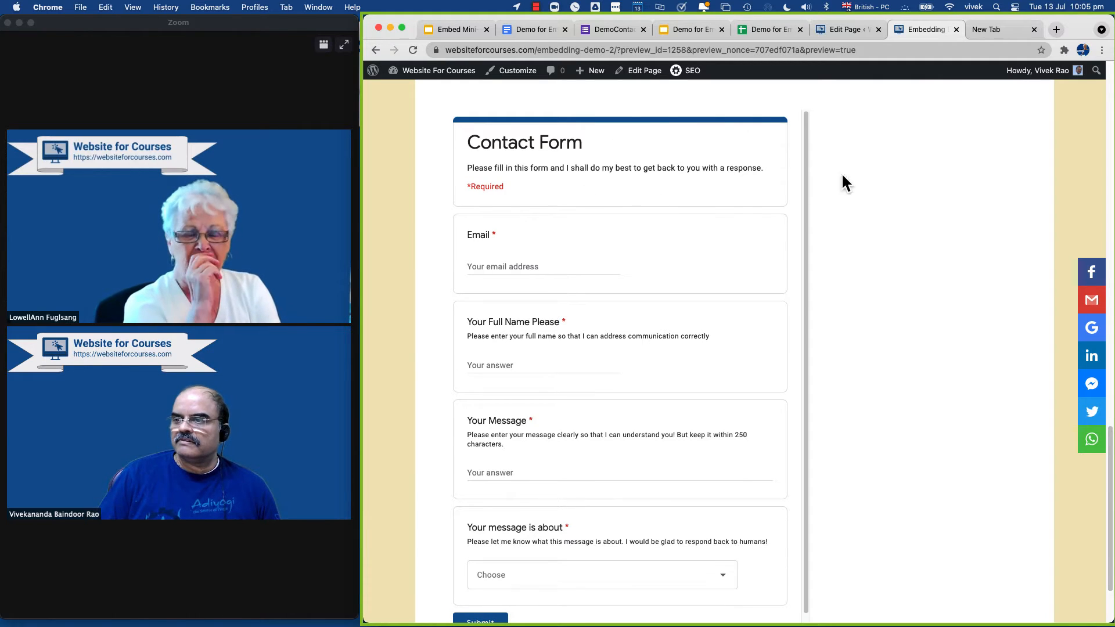
scroll(981, 253, "up", 3)
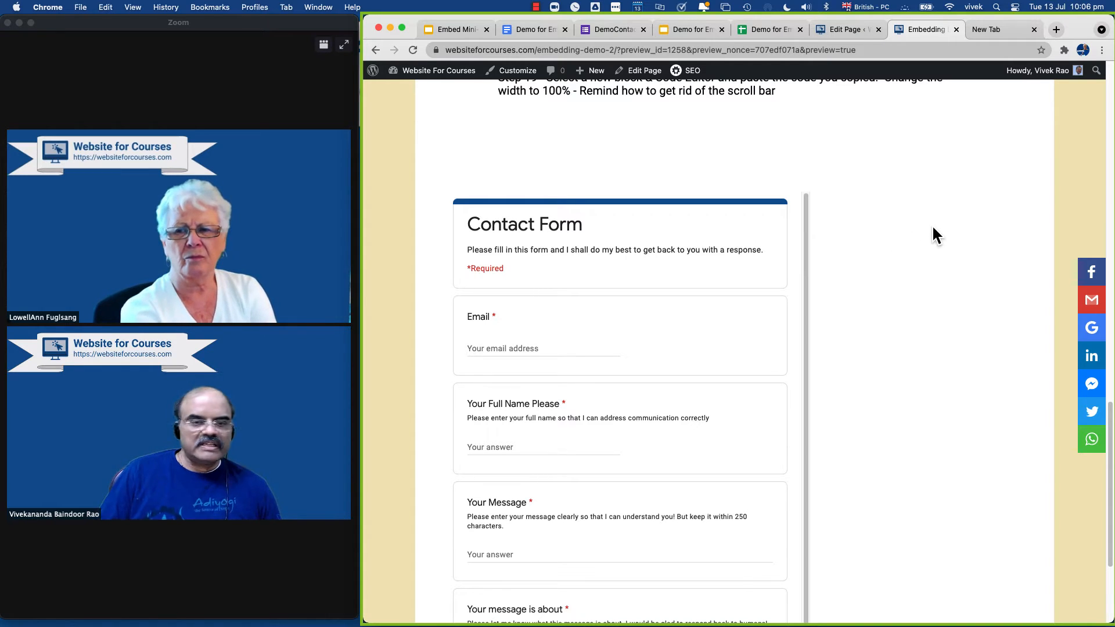
Return to the page editor and begin a style= attribute before src in the contact form's iframe tag.
left_click(839, 30)
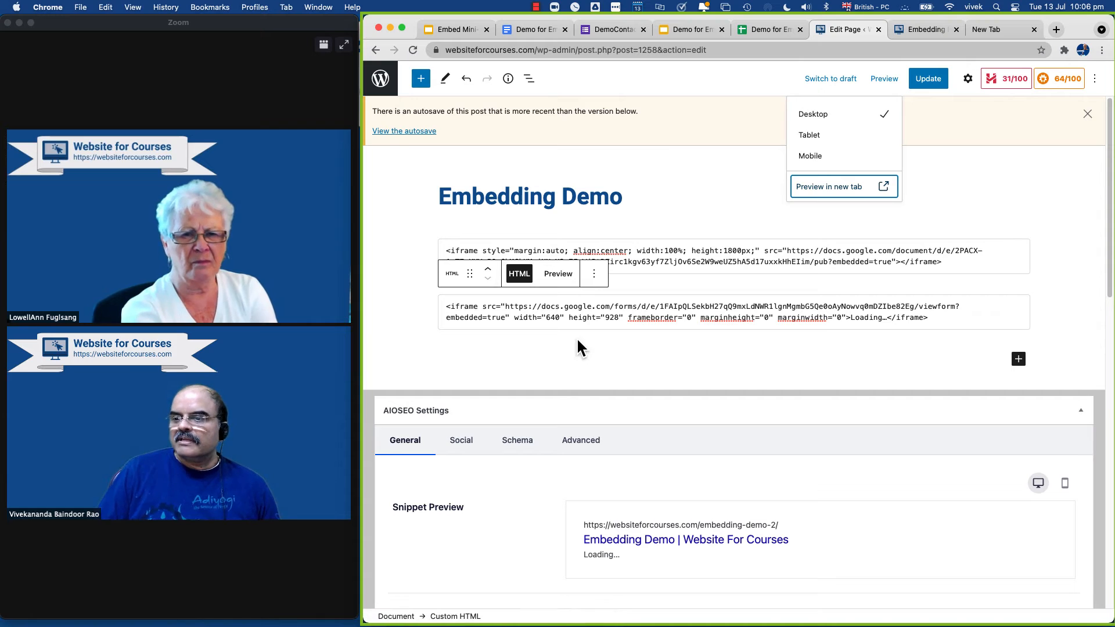
left_click(673, 292)
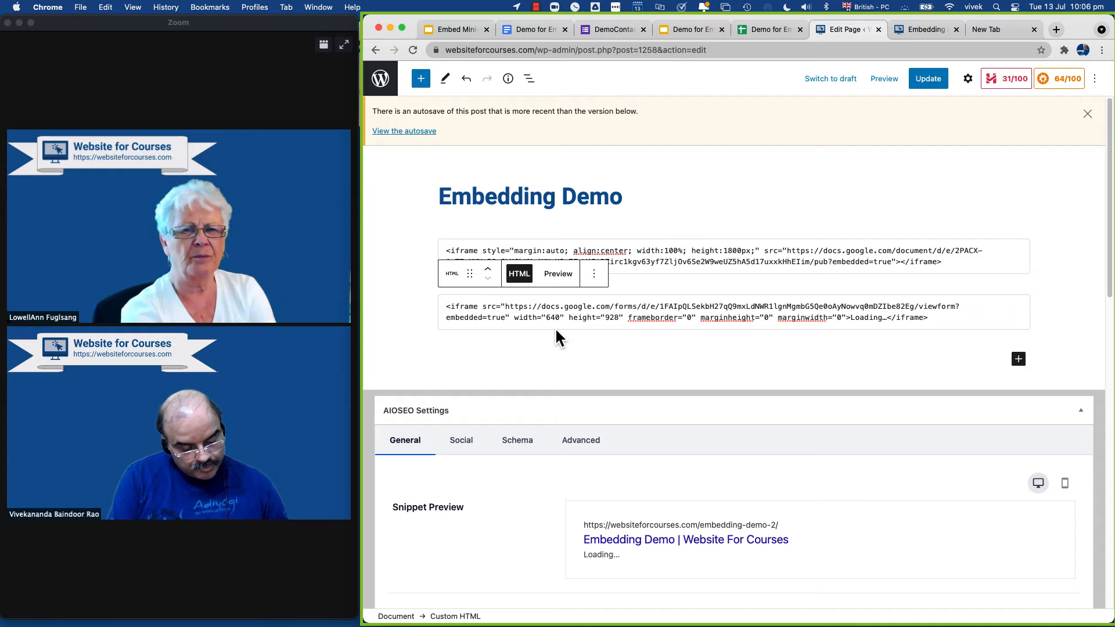
type("style=")
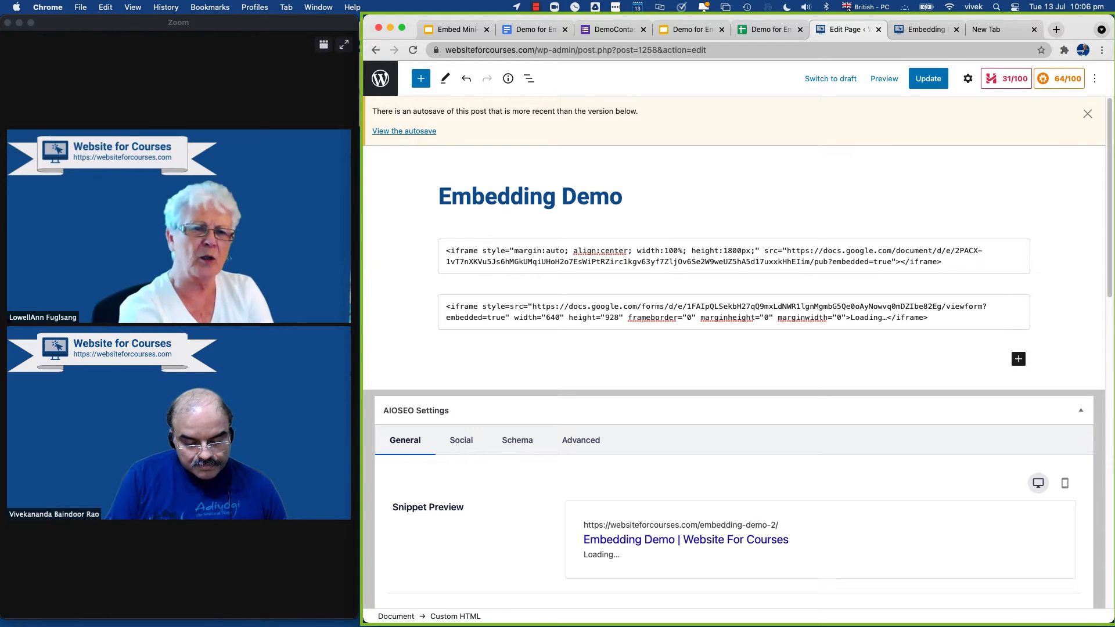
type("@")
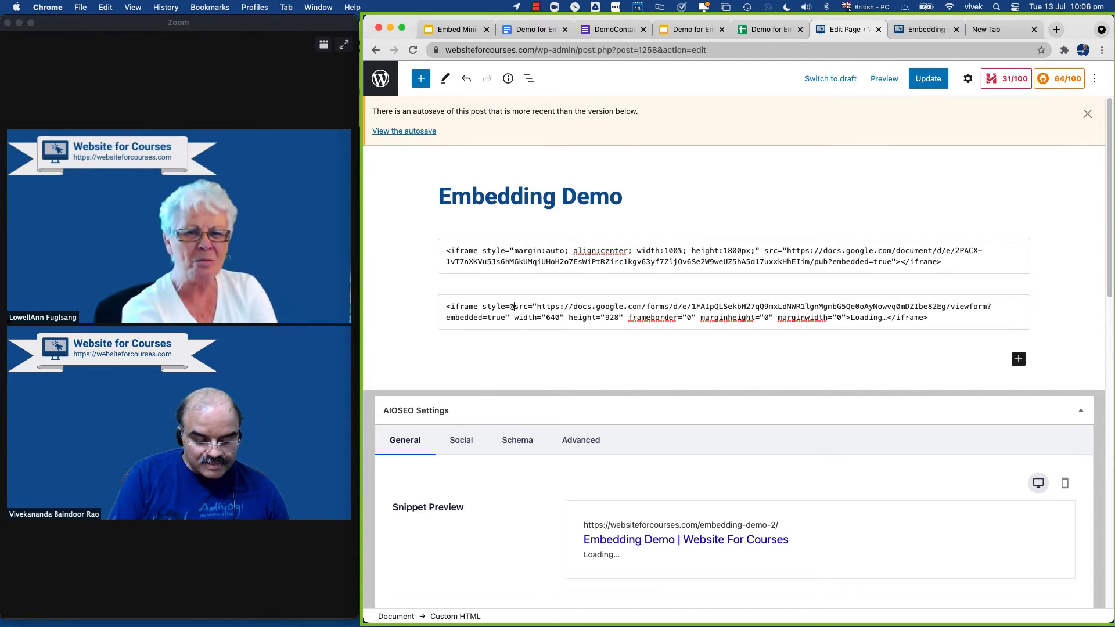
type("marg")
key("BackSpace")
key("BackSpace")
key("BackSpace")
key("BackSpace")
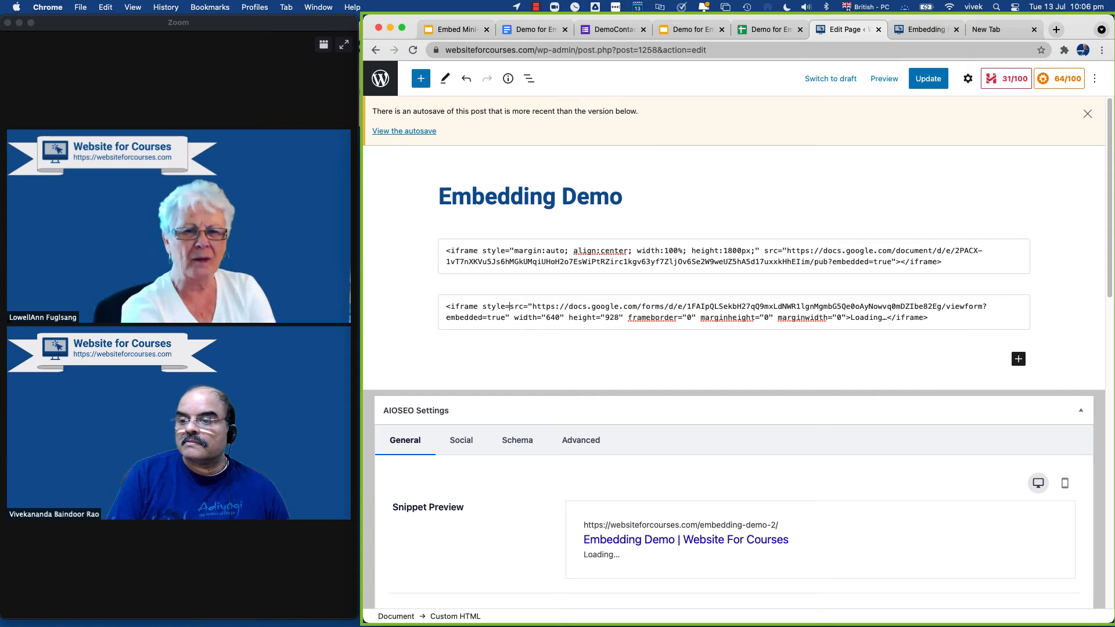
Open the quoted style value in the contact form's iframe tag and enter margin:auto; align:center; in it.
type("\"")
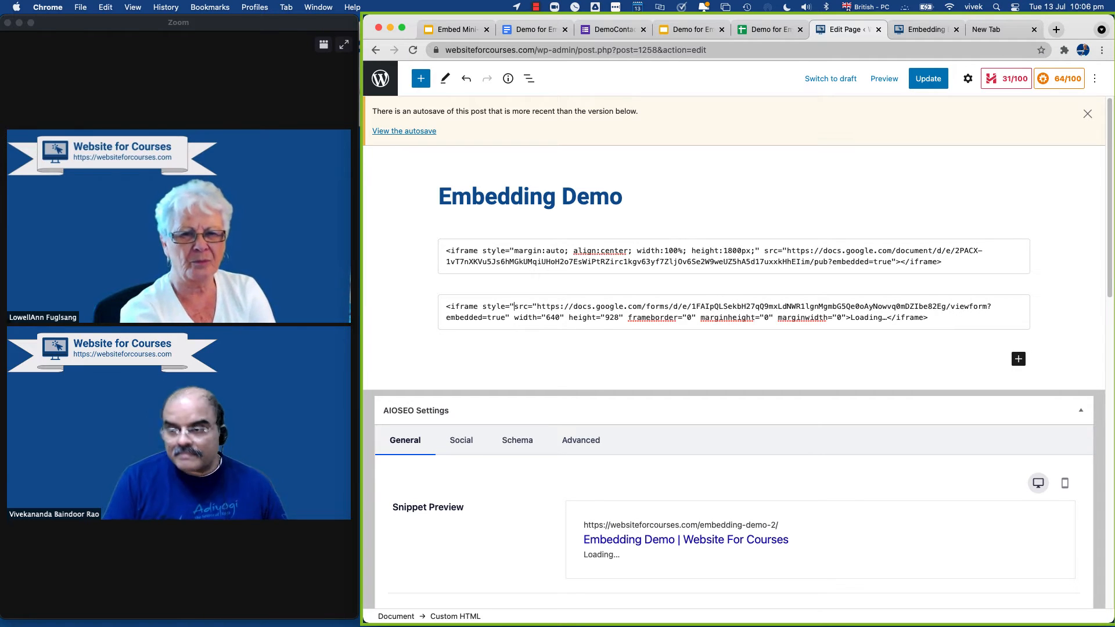
type("margin")
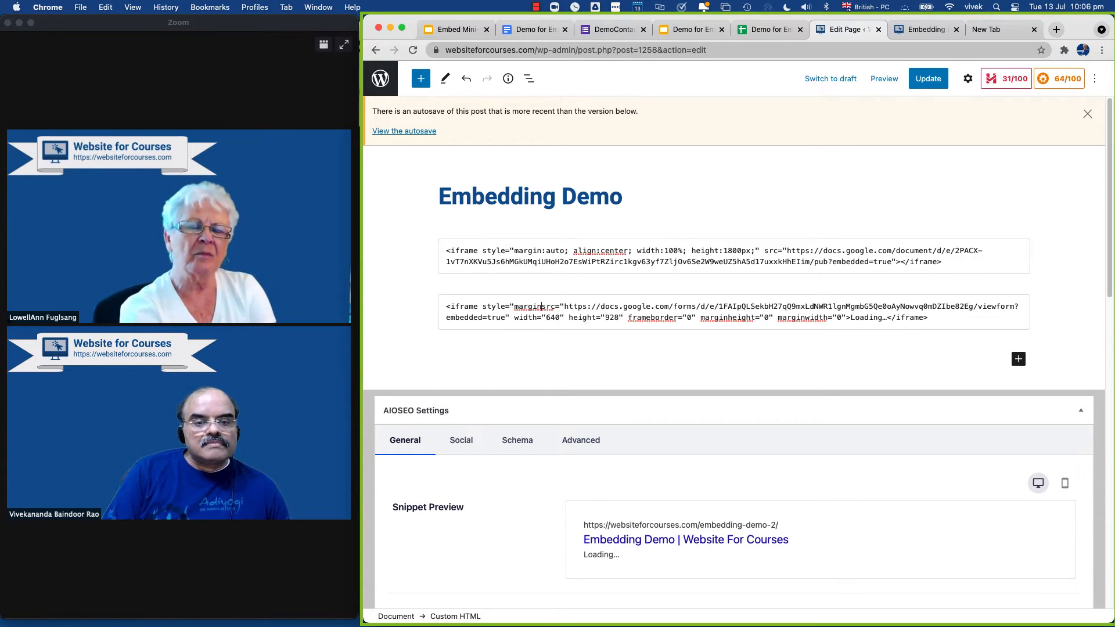
type(":auto;")
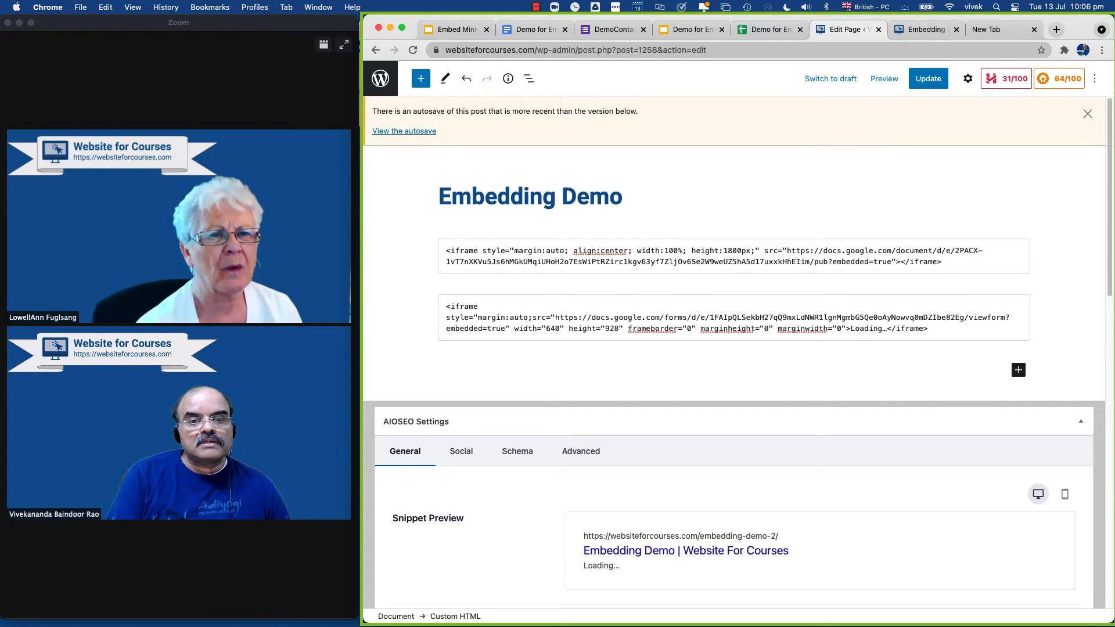
type(" align:")
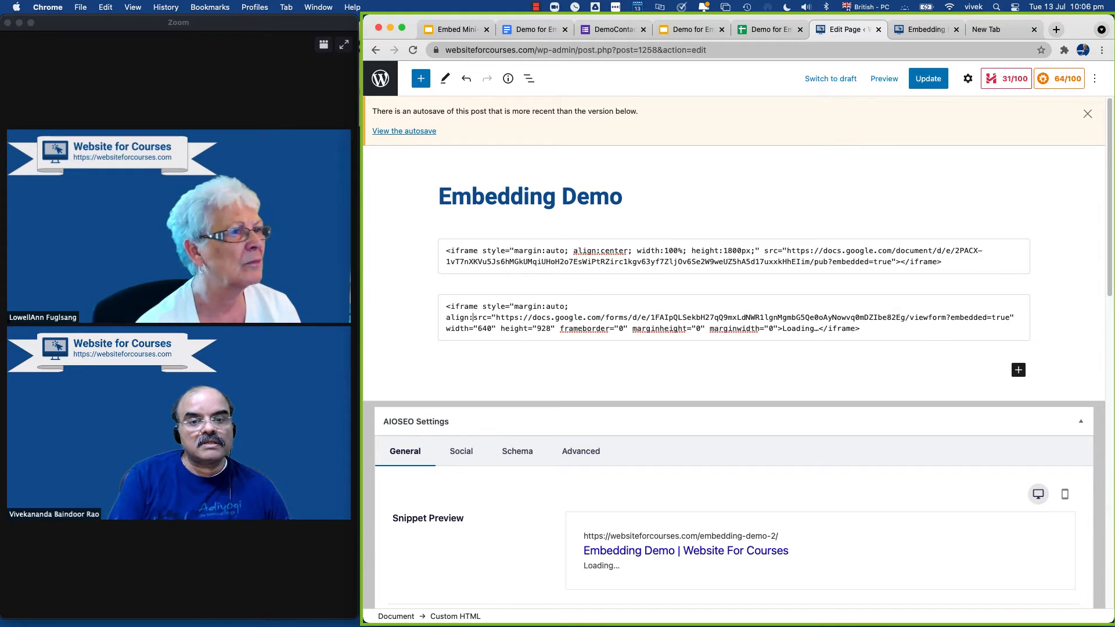
type("center")
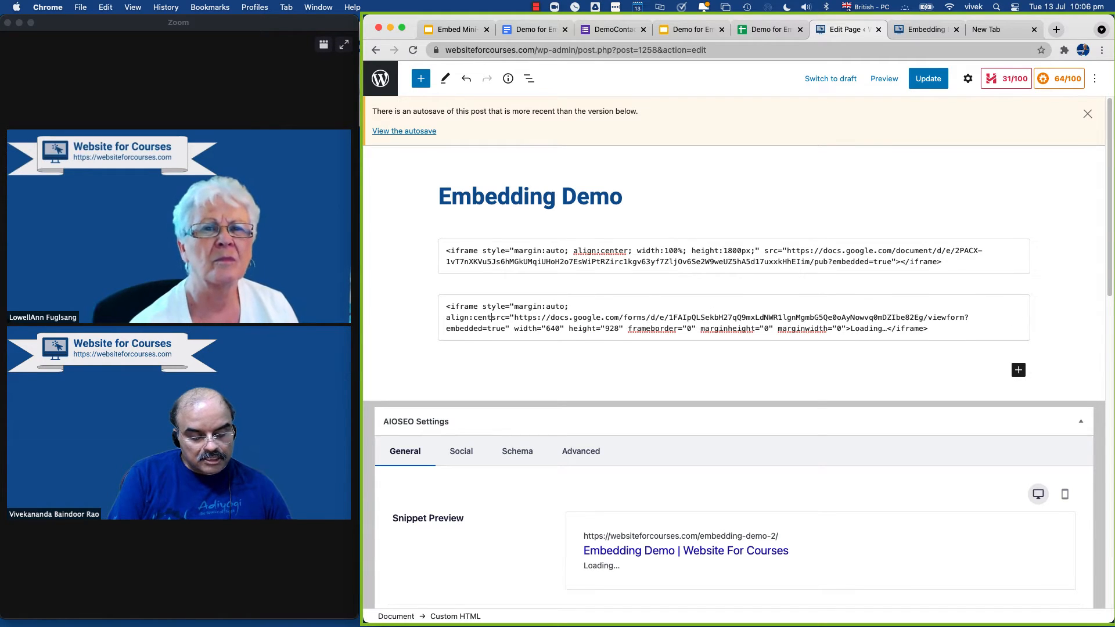
type(";")
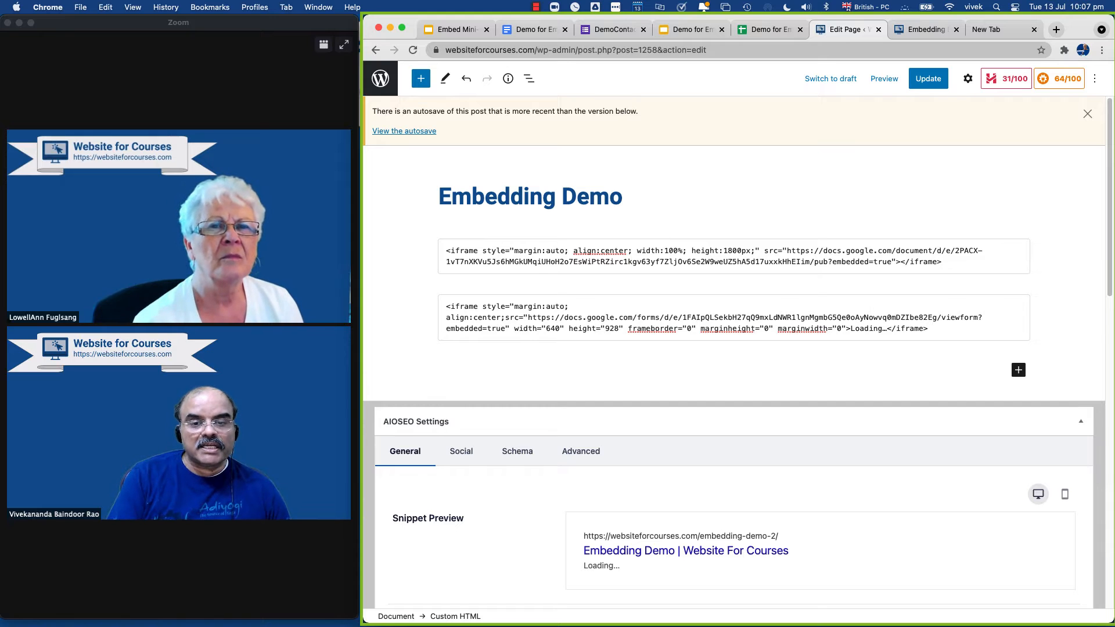
Complete the contact form iframe's style with width:100%; height:1800px; and a closing quote, and update the page.
type(" wid")
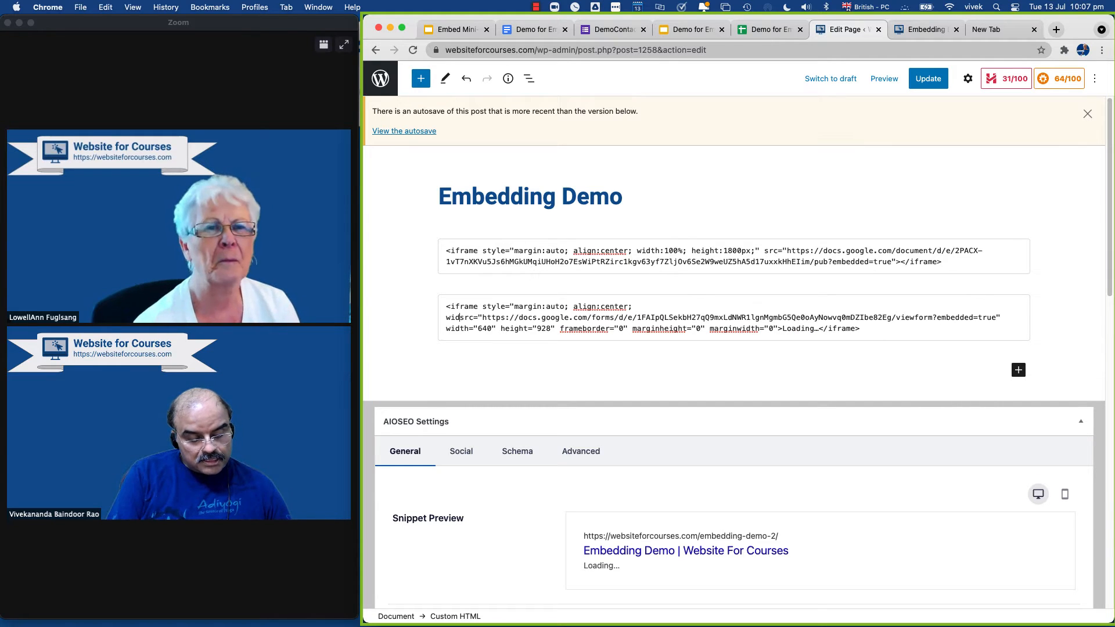
type("th")
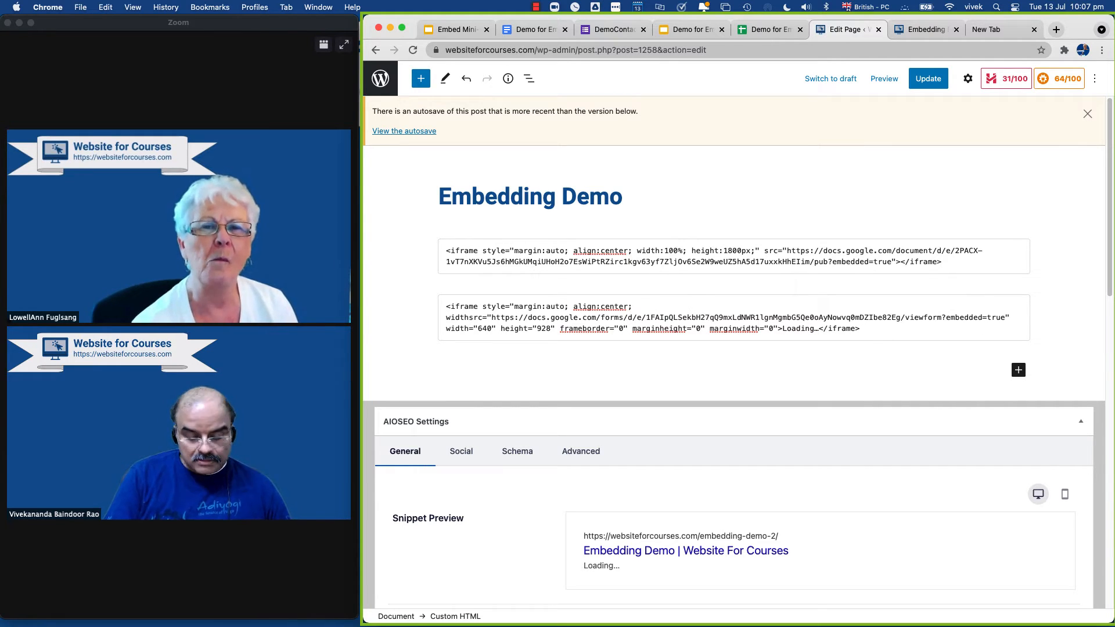
type(":10")
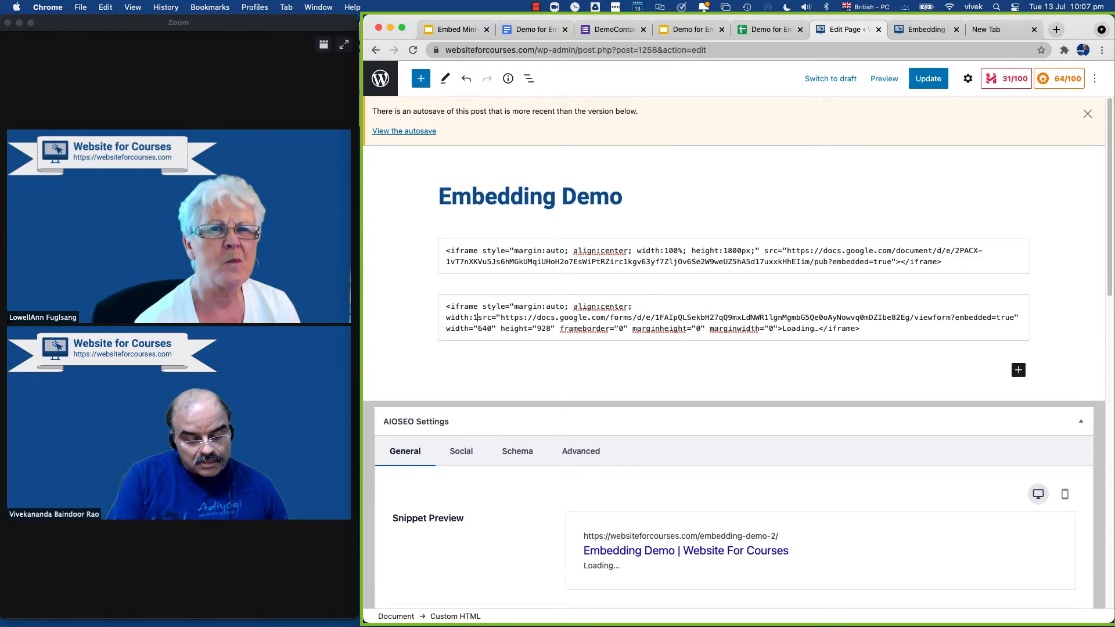
type("0%; height")
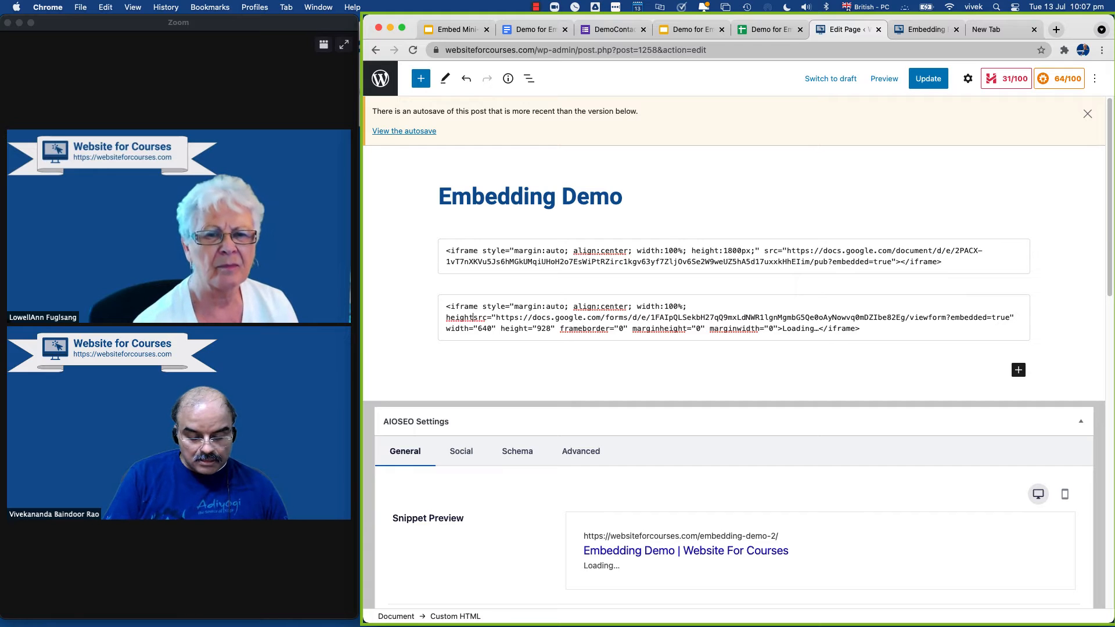
type(":")
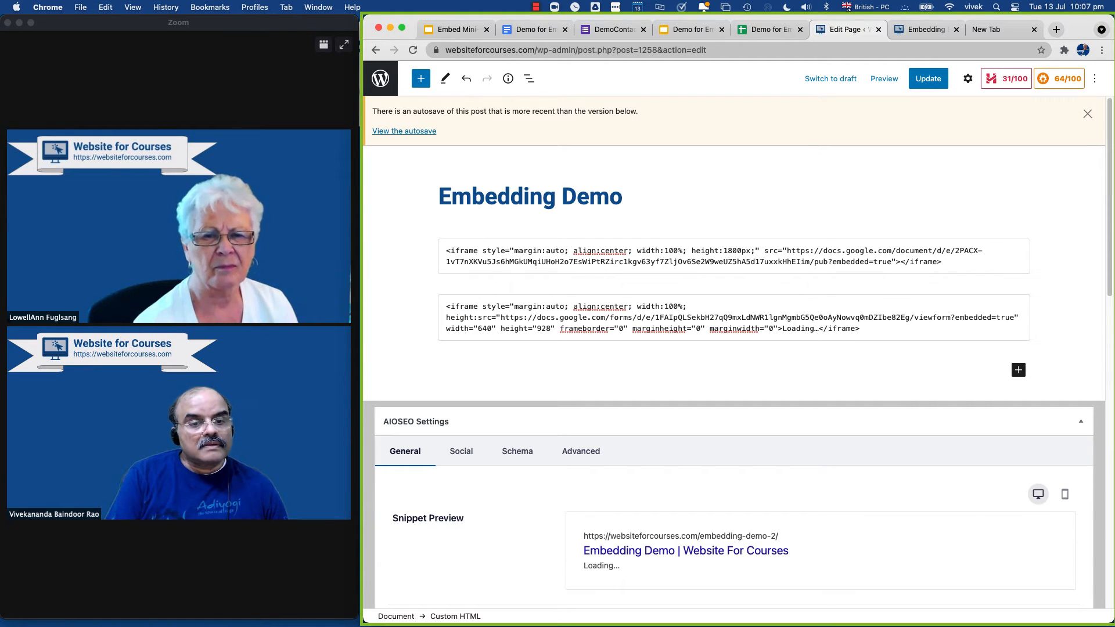
type("1800")
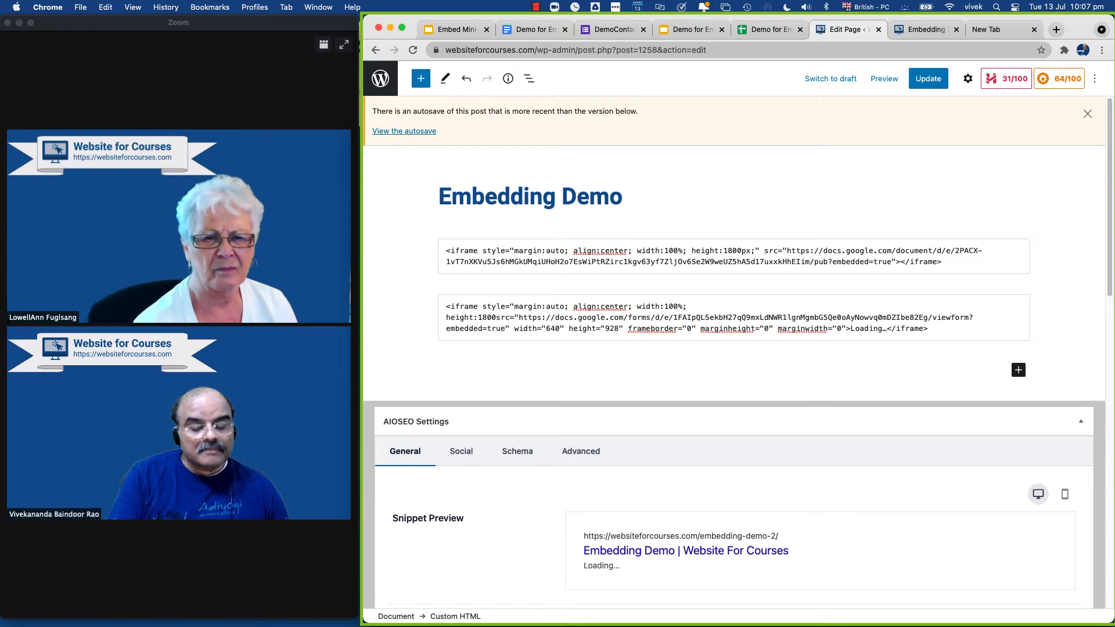
type("0")
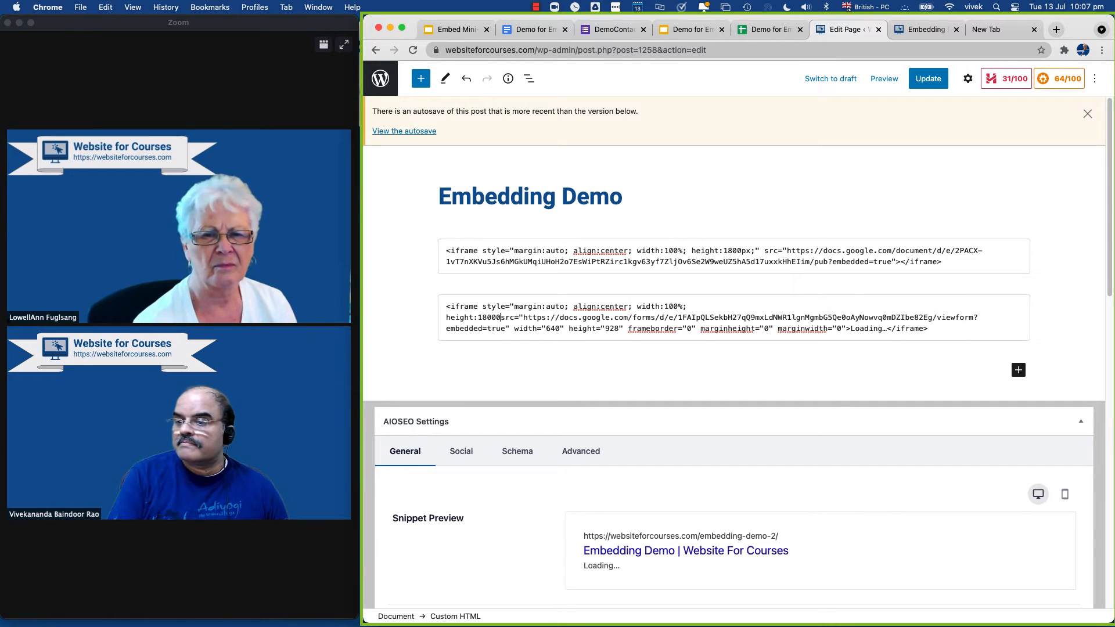
key("BackSpace")
type("px")
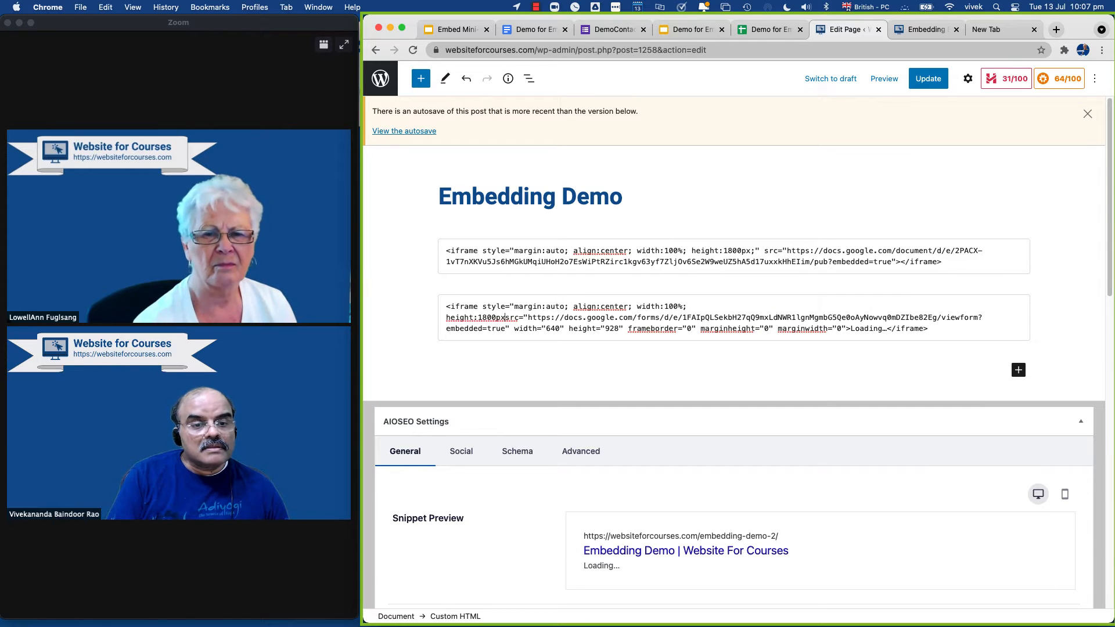
type(";\"")
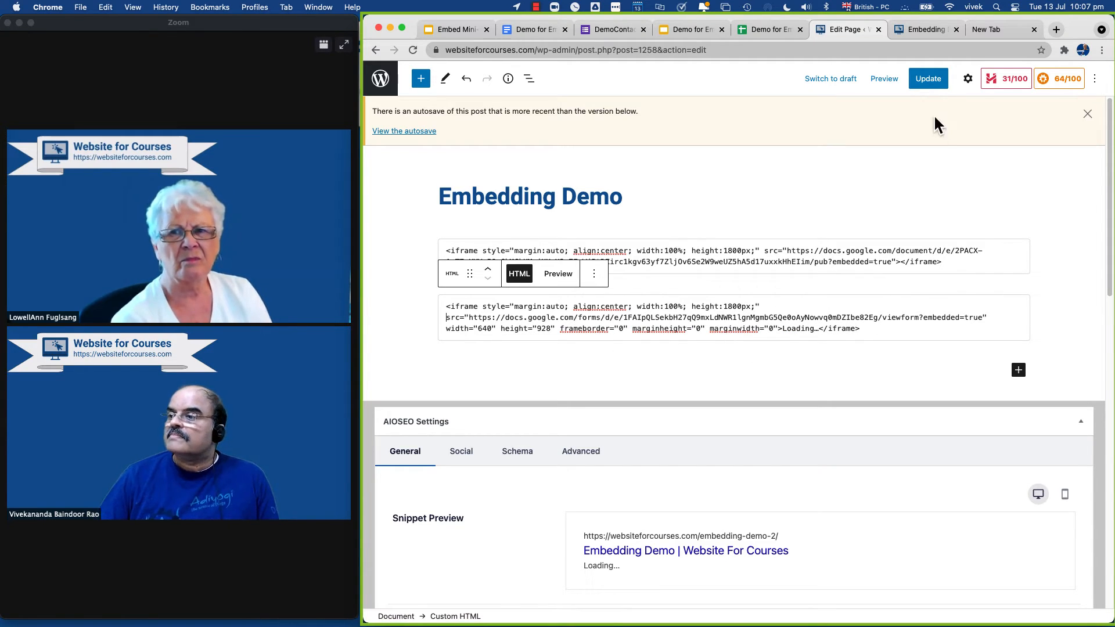
left_click(931, 80)
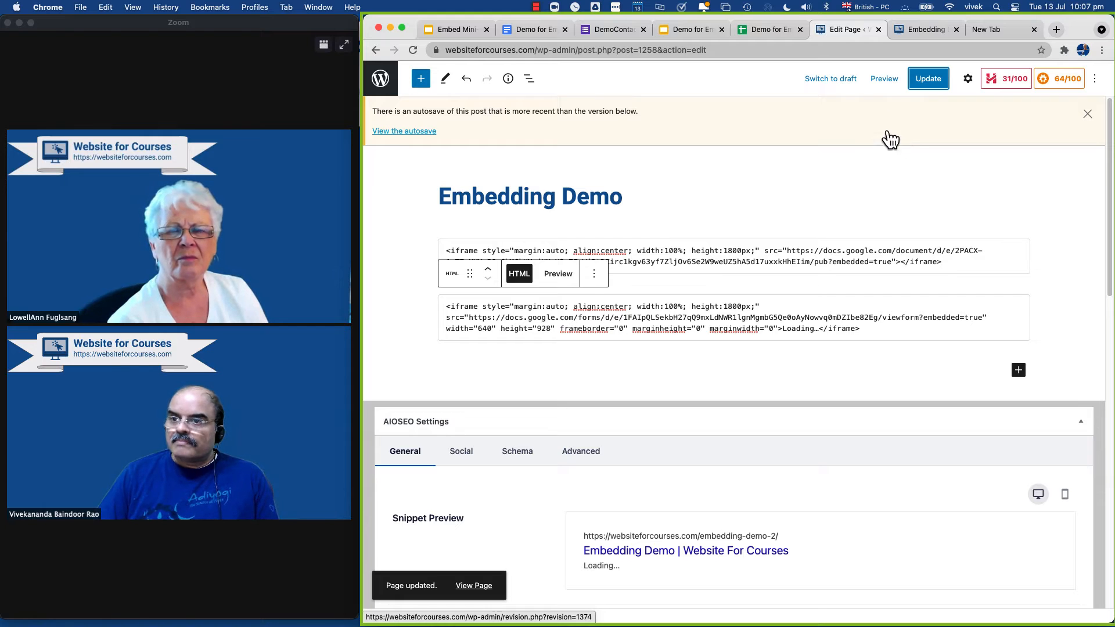
Preview the page in a new tab and examine the embedded contact form's width, scroll bar and the space below it.
left_click(881, 81)
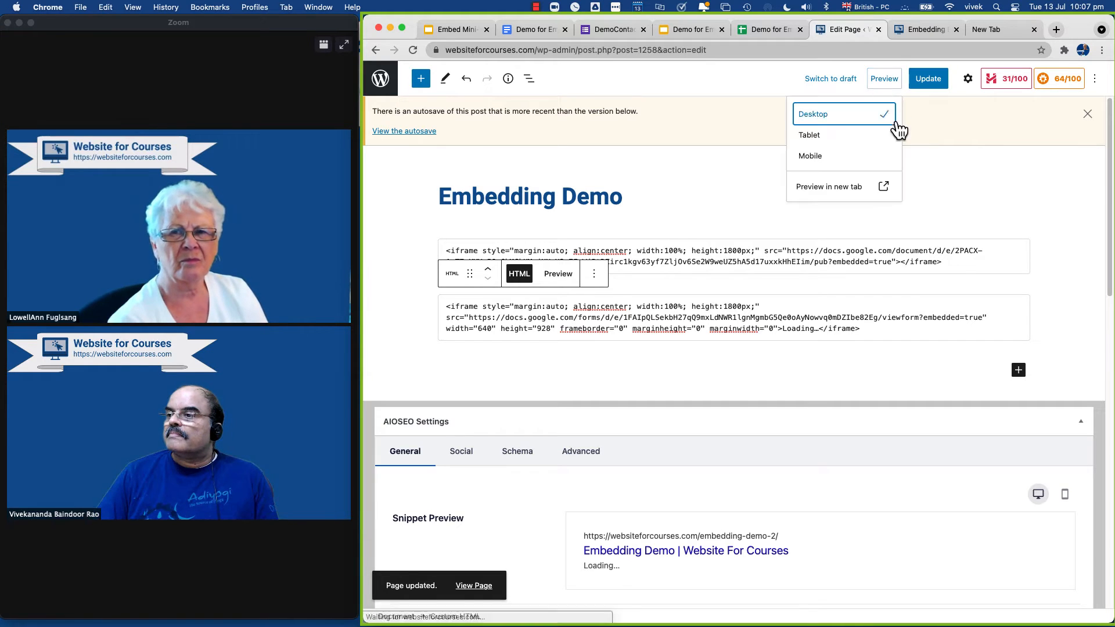
left_click(814, 186)
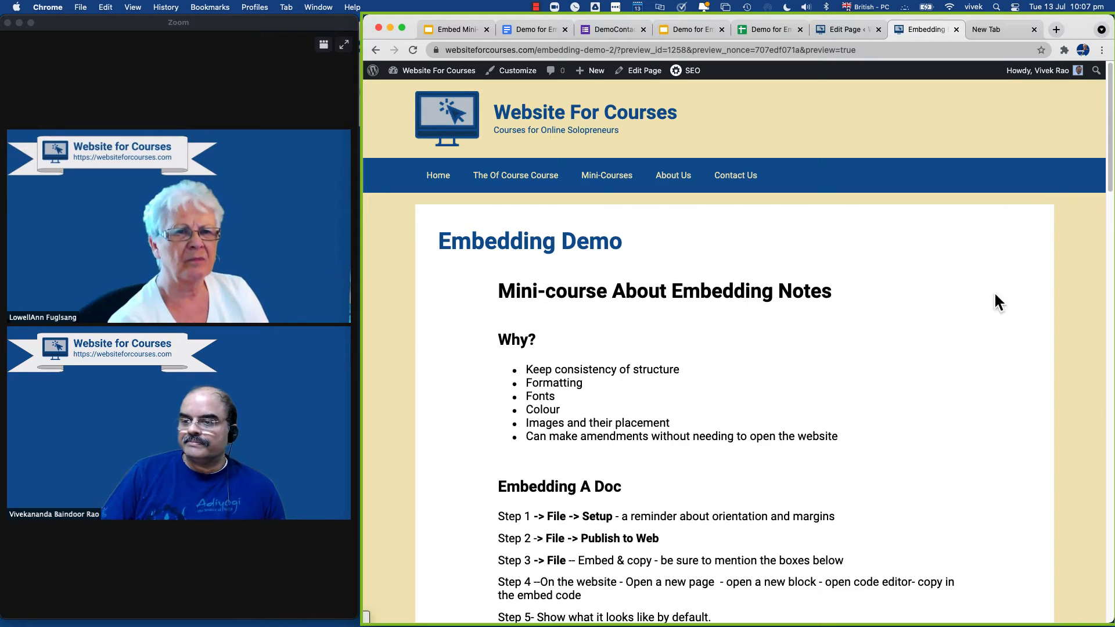
scroll(773, 352, "down", 3)
scroll(773, 353, "down", 15)
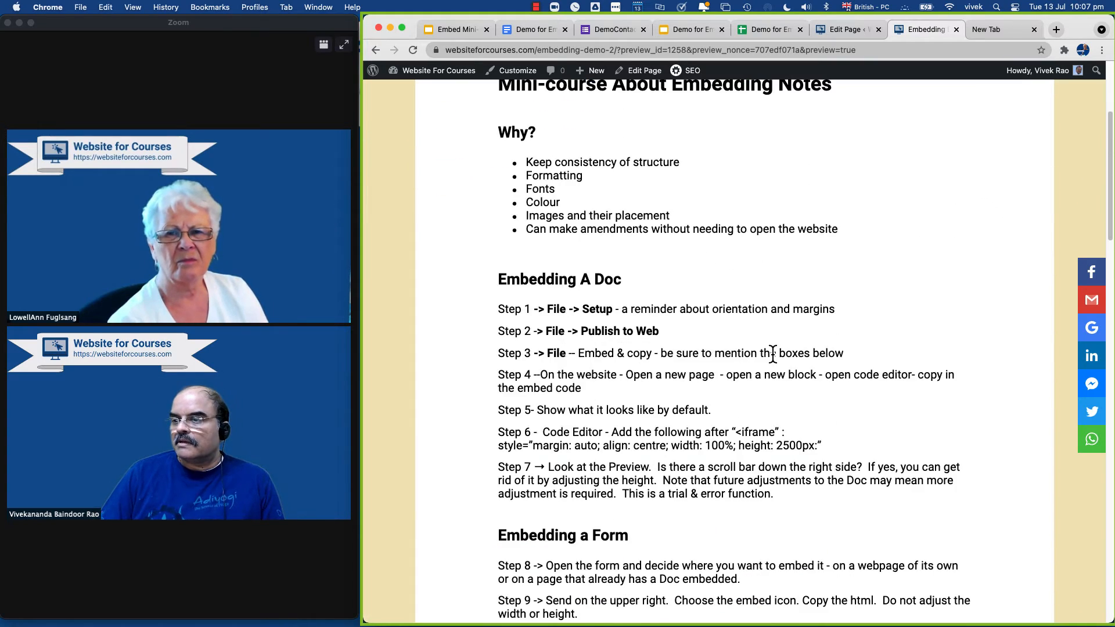
scroll(772, 364, "down", 2)
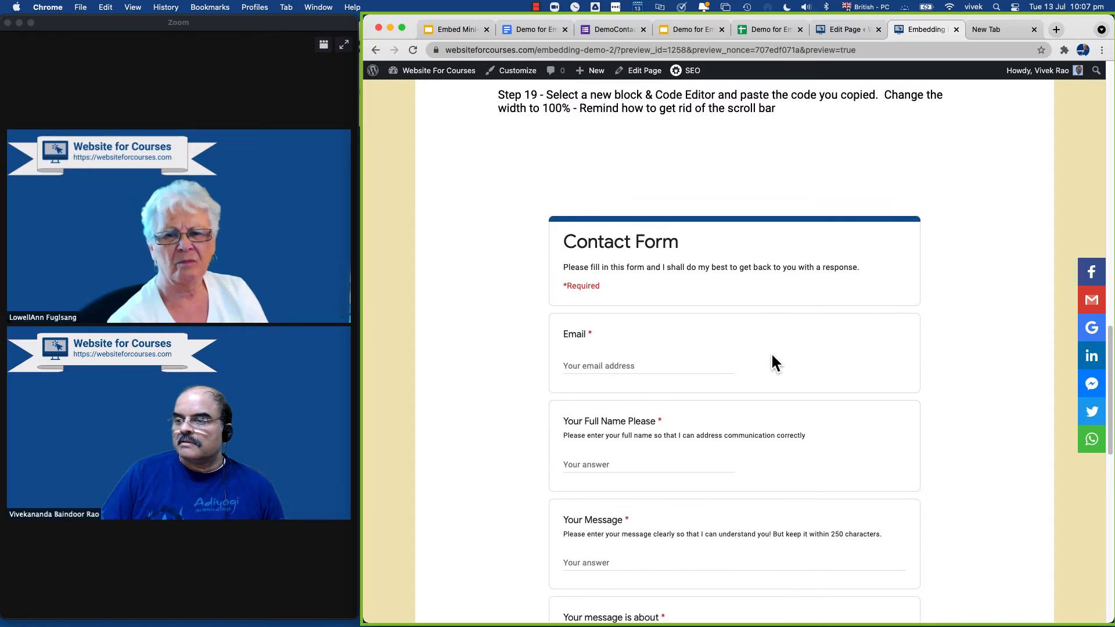
scroll(987, 286, "down", 13)
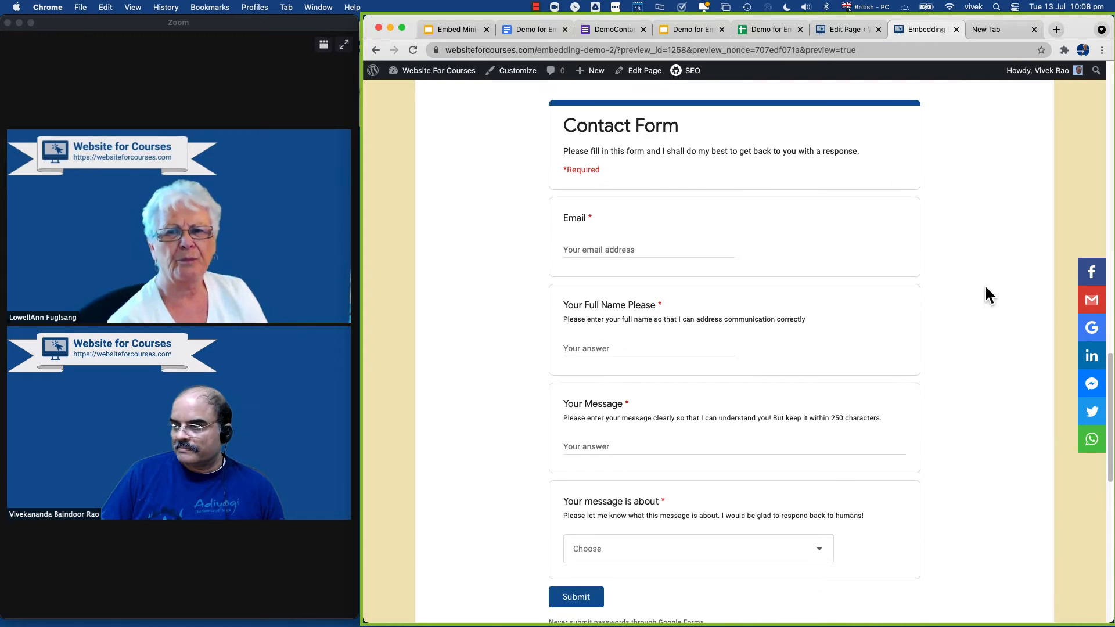
scroll(986, 291, "up", 11)
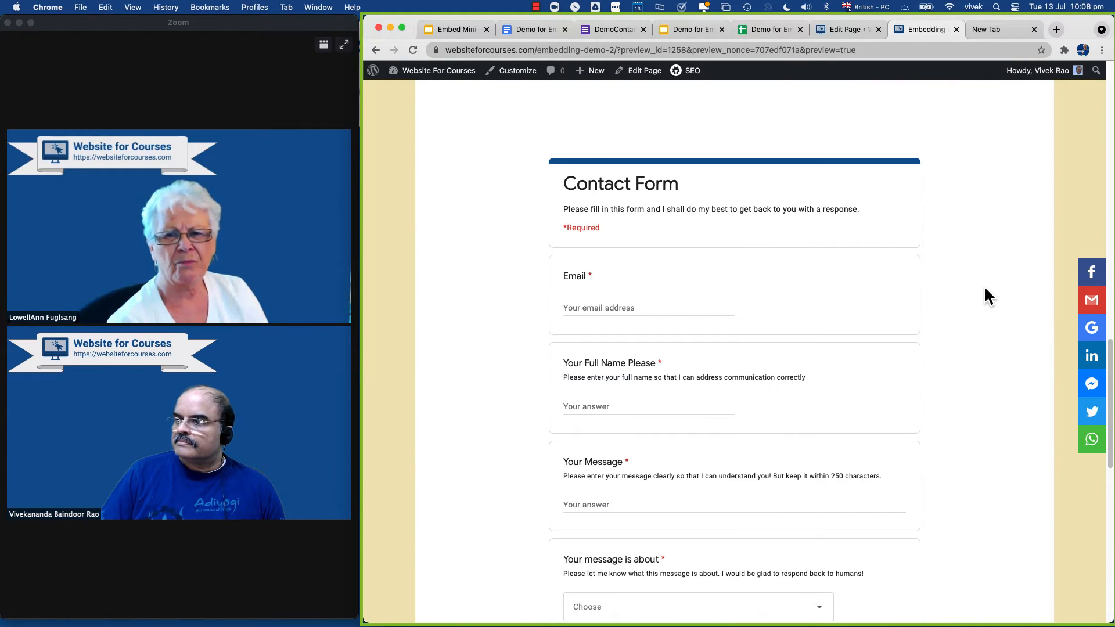
scroll(975, 241, "down", 20)
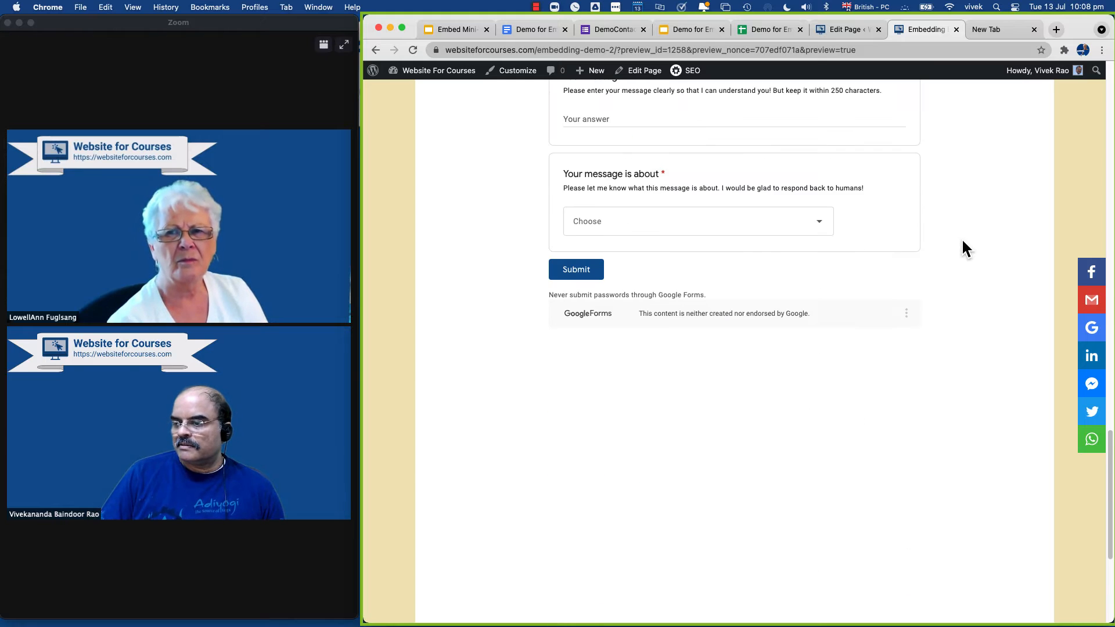
scroll(963, 243, "up", 3)
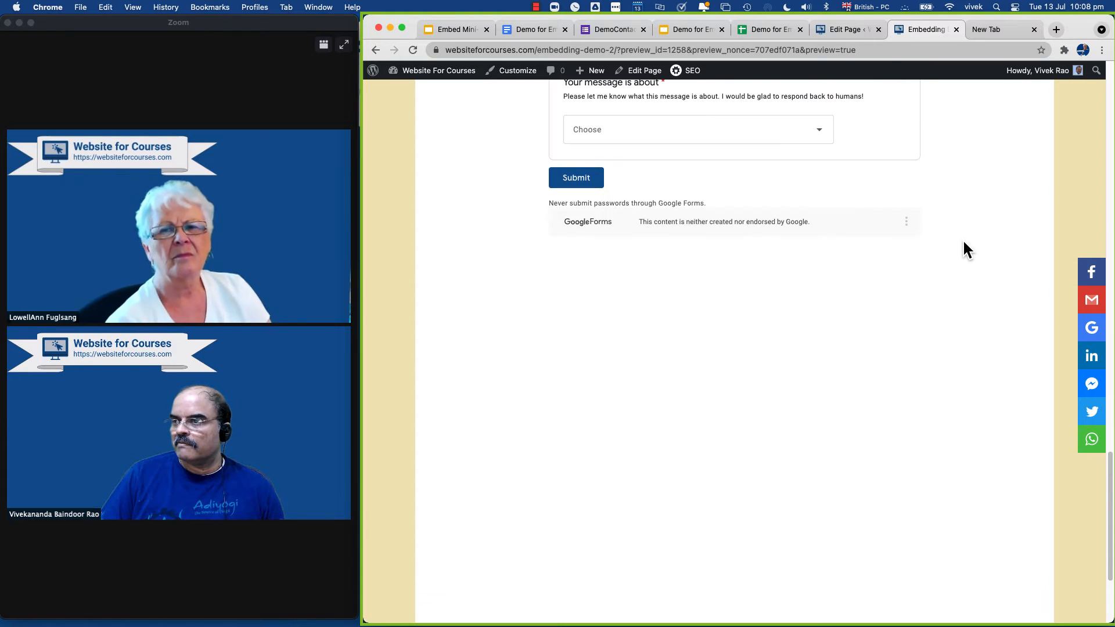
scroll(833, 323, "down", 5)
scroll(848, 319, "up", 15)
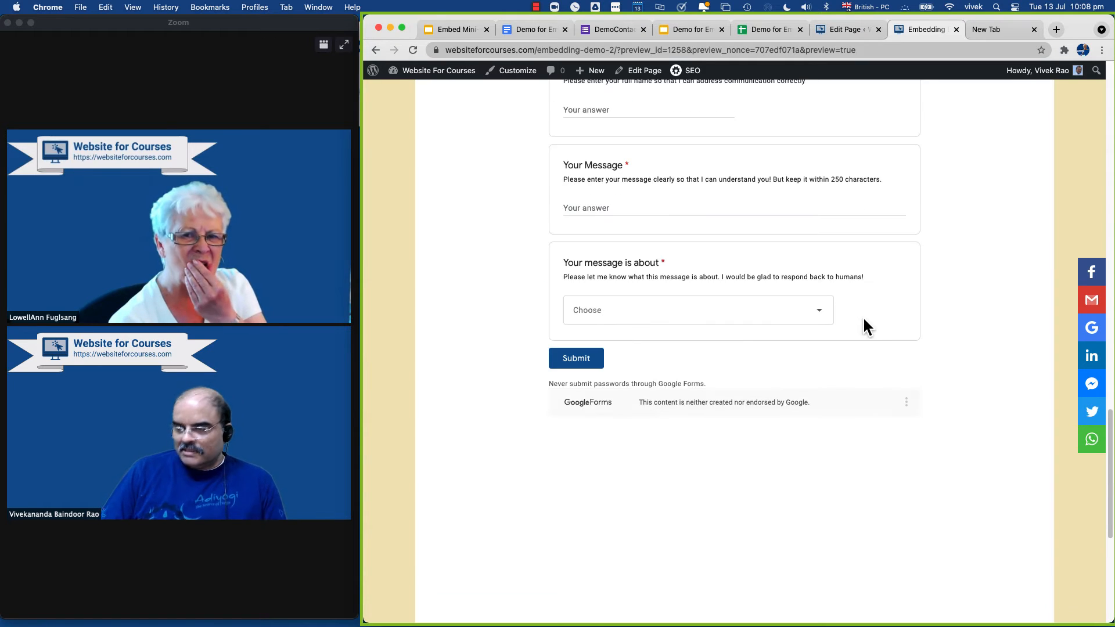
scroll(902, 319, "up", 2)
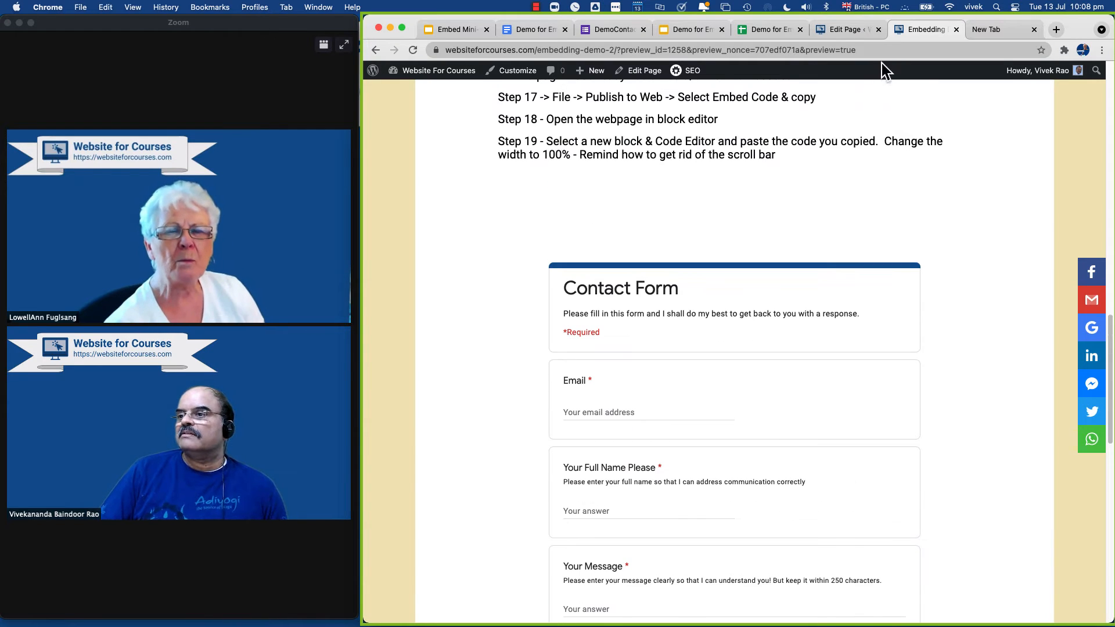
Return to the page editor, set the height in the contact form iframe's style to 1500px and update the page.
left_click(845, 29)
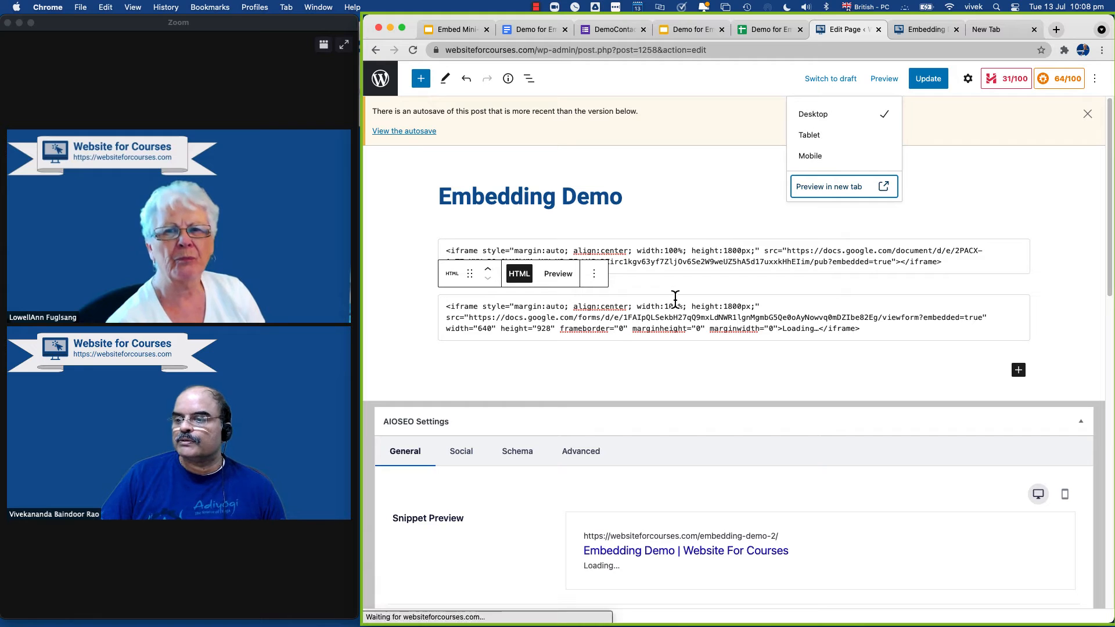
left_click(778, 296)
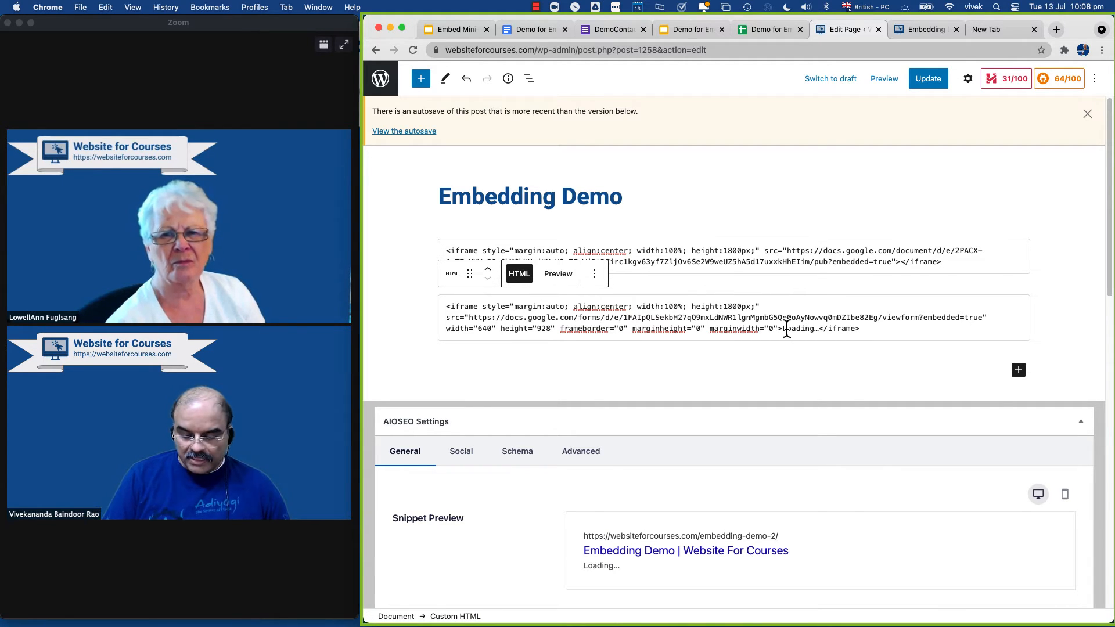
key("BackSpace")
type("5")
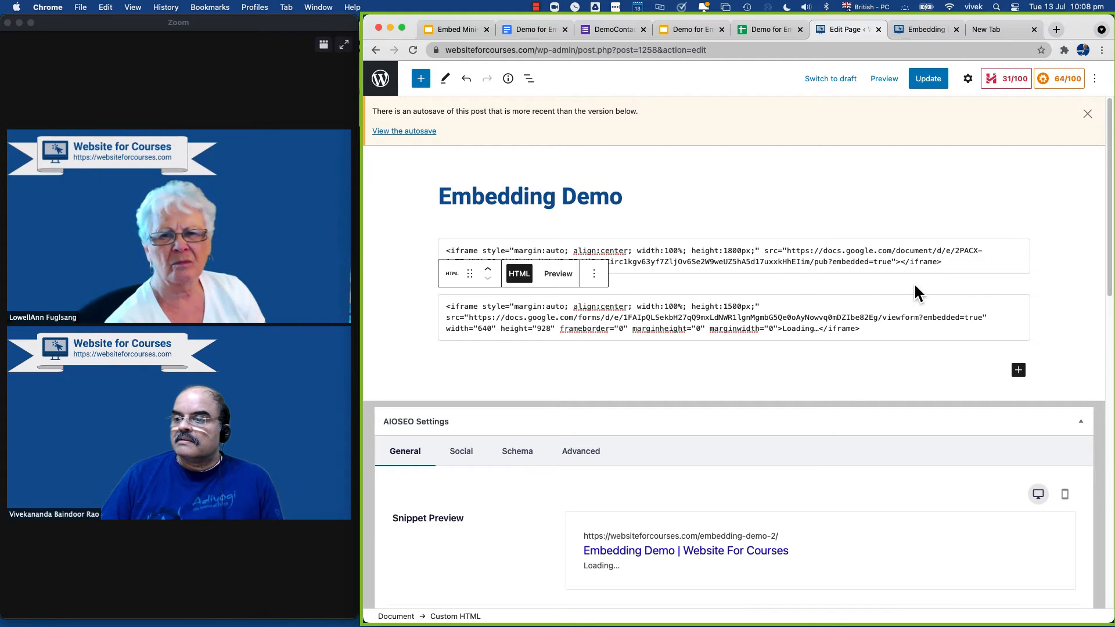
left_click(936, 77)
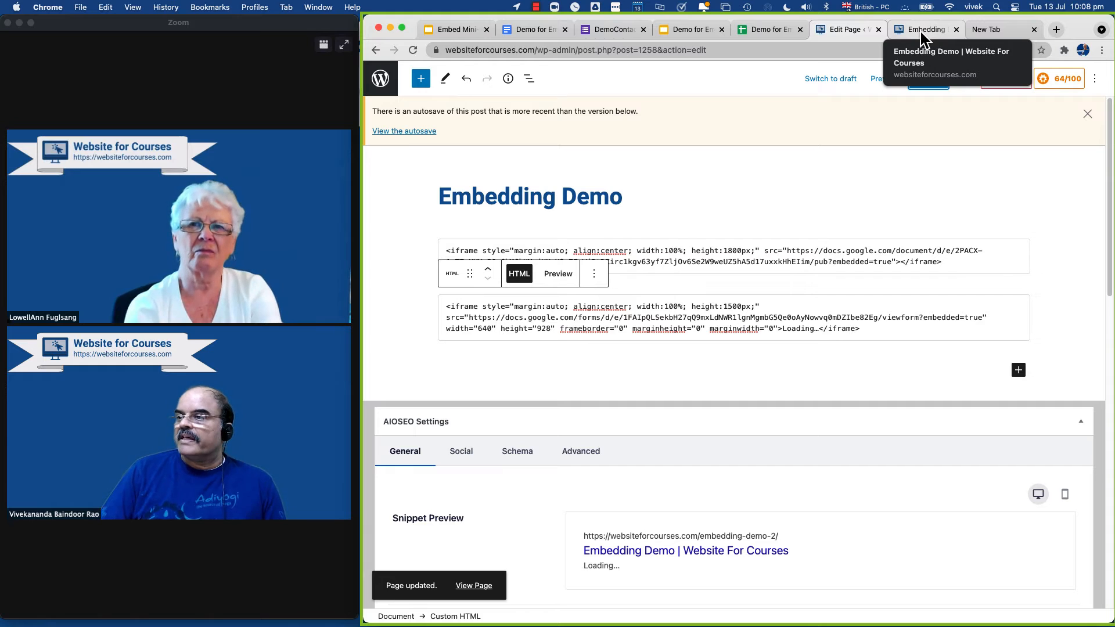
left_click(936, 84)
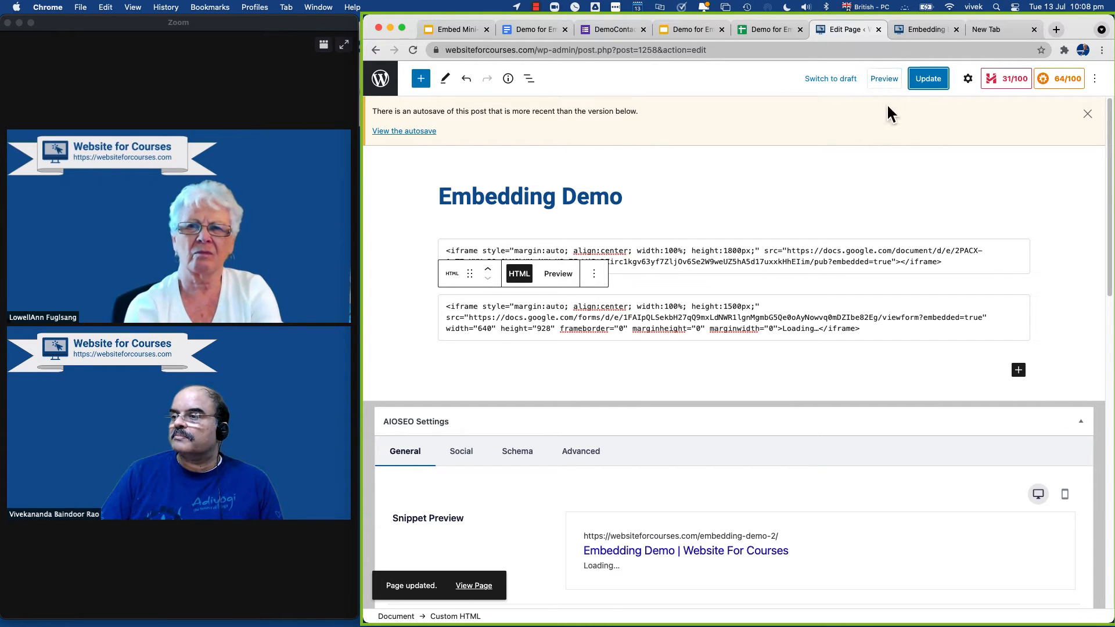
Check the space below the contact form in a new-tab preview of the page and return to the page editor.
left_click(884, 80)
left_click(851, 187)
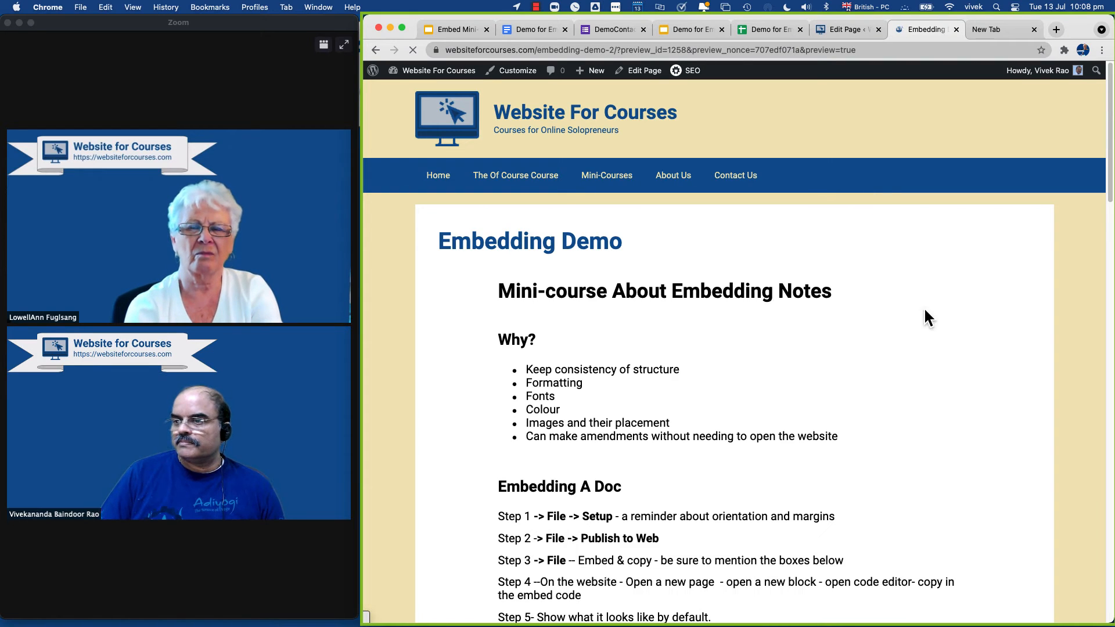
scroll(922, 272, "down", 5)
scroll(920, 317, "down", 15)
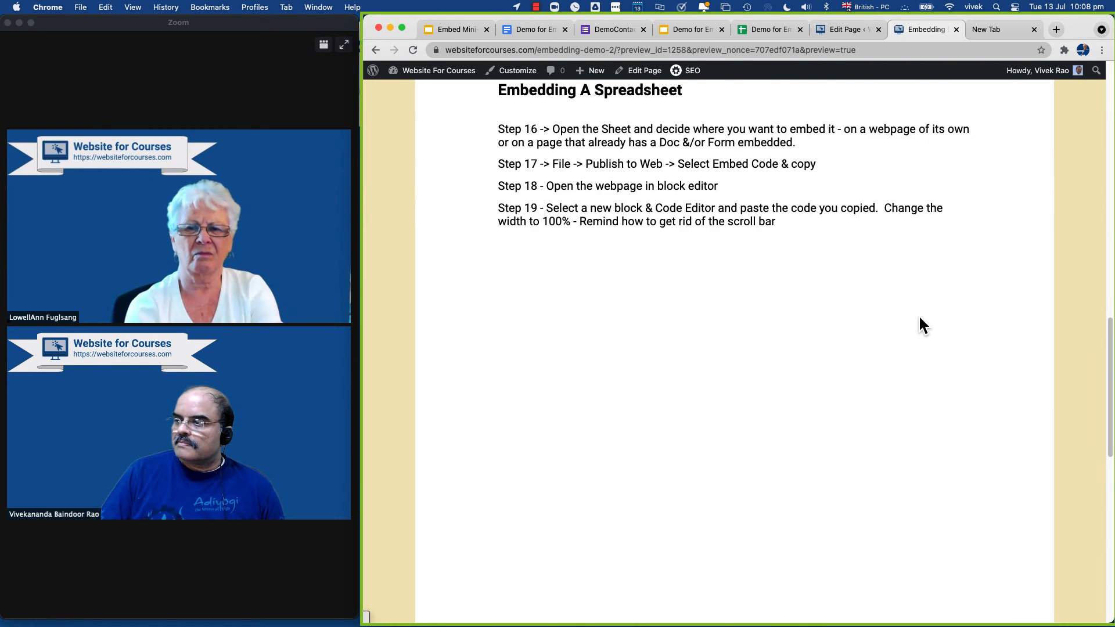
scroll(920, 319, "down", 7)
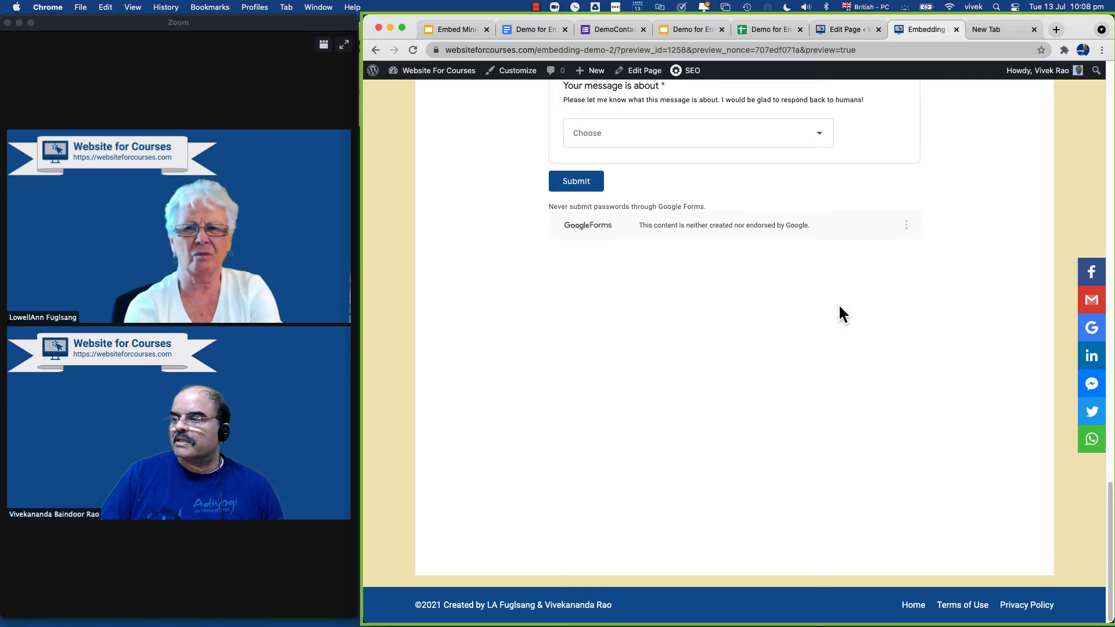
left_click(849, 29)
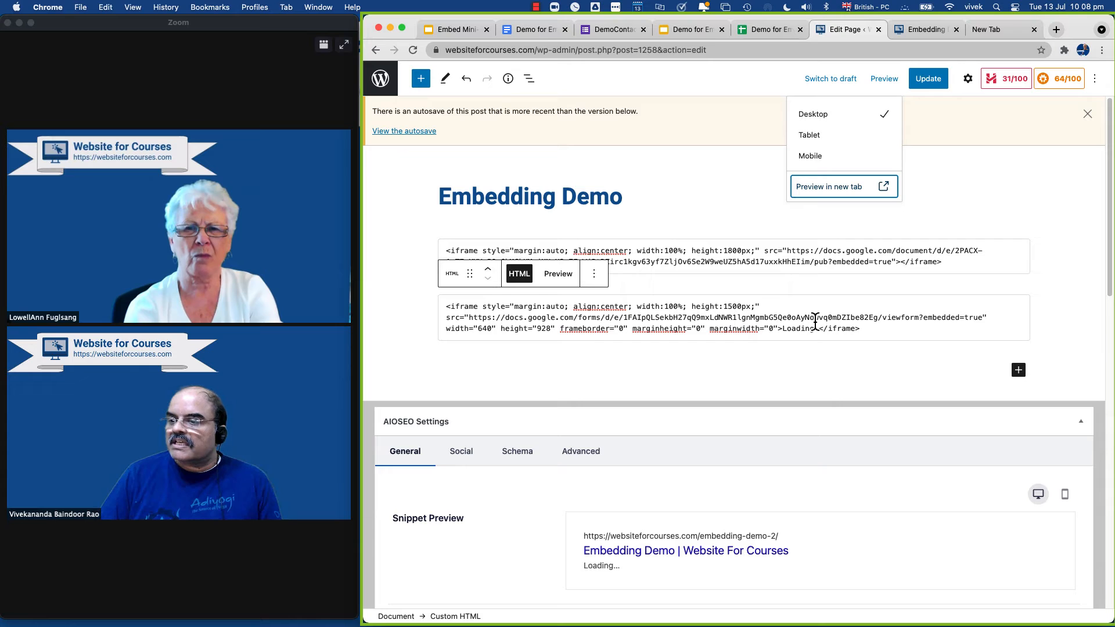
Set the height in the contact form iframe's style to 1000px and update the page.
left_click(733, 310)
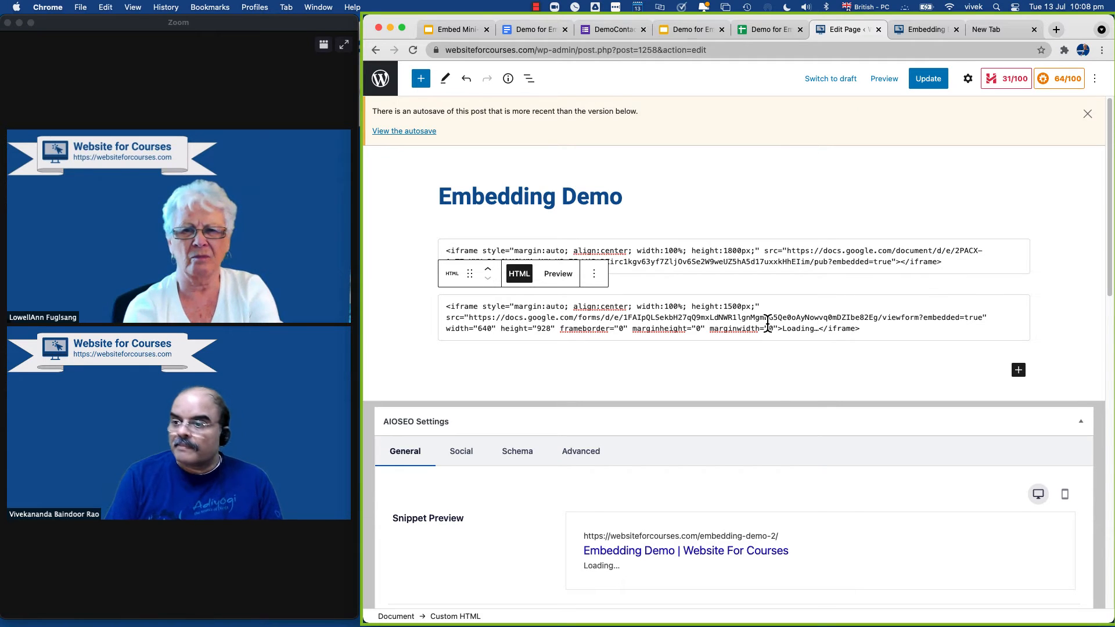
key("BackSpace")
type("0")
left_click(944, 81)
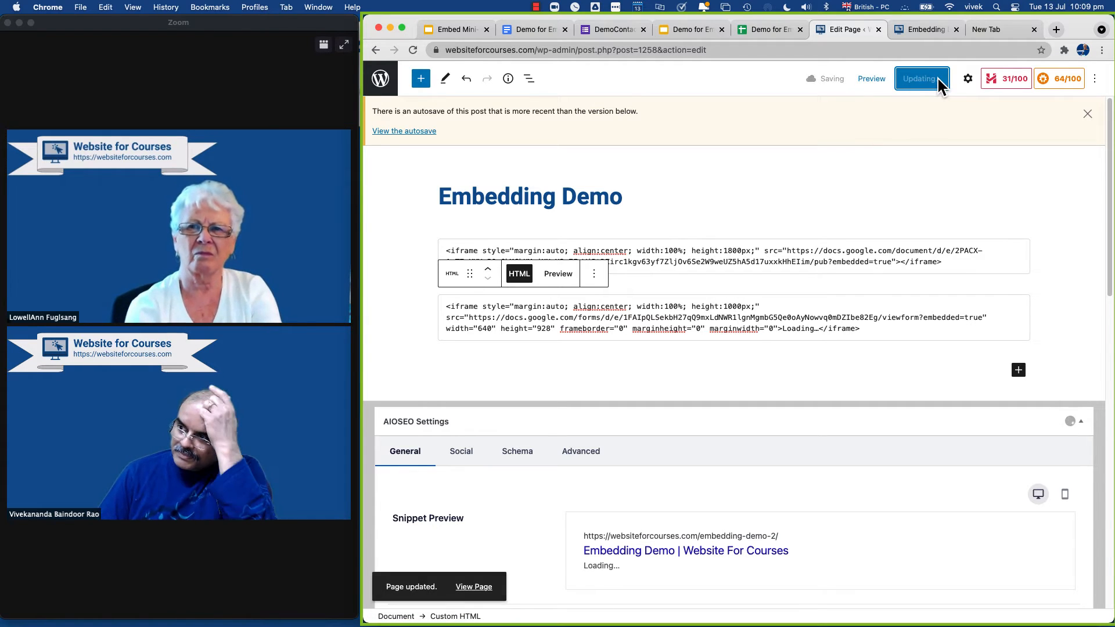
Preview the page in a new tab and examine the space above and below the embedded contact form.
left_click(880, 87)
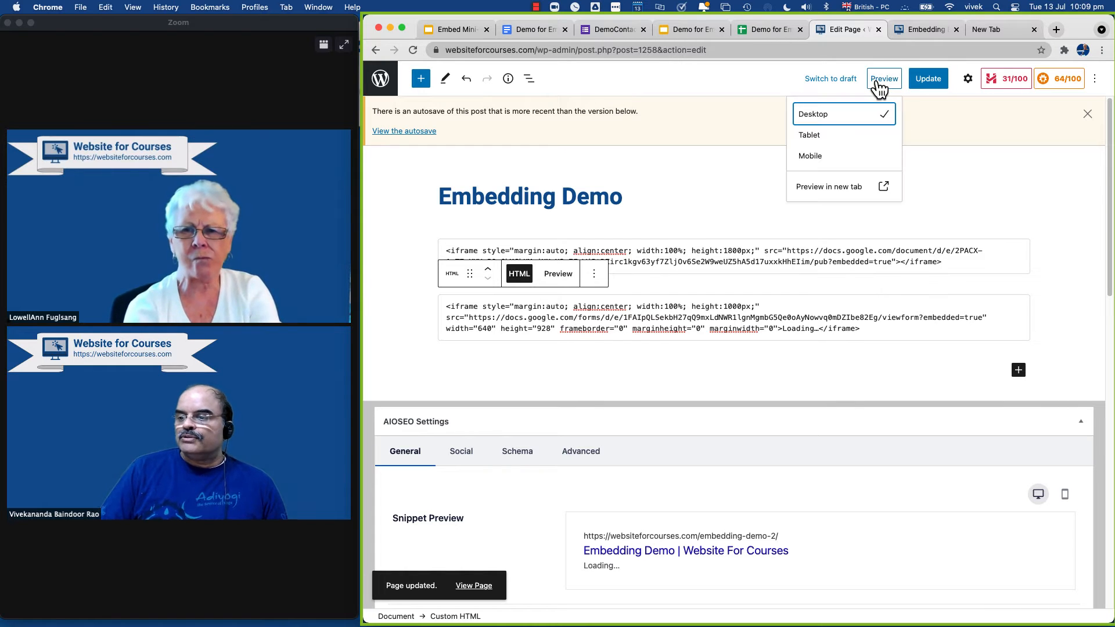
left_click(849, 187)
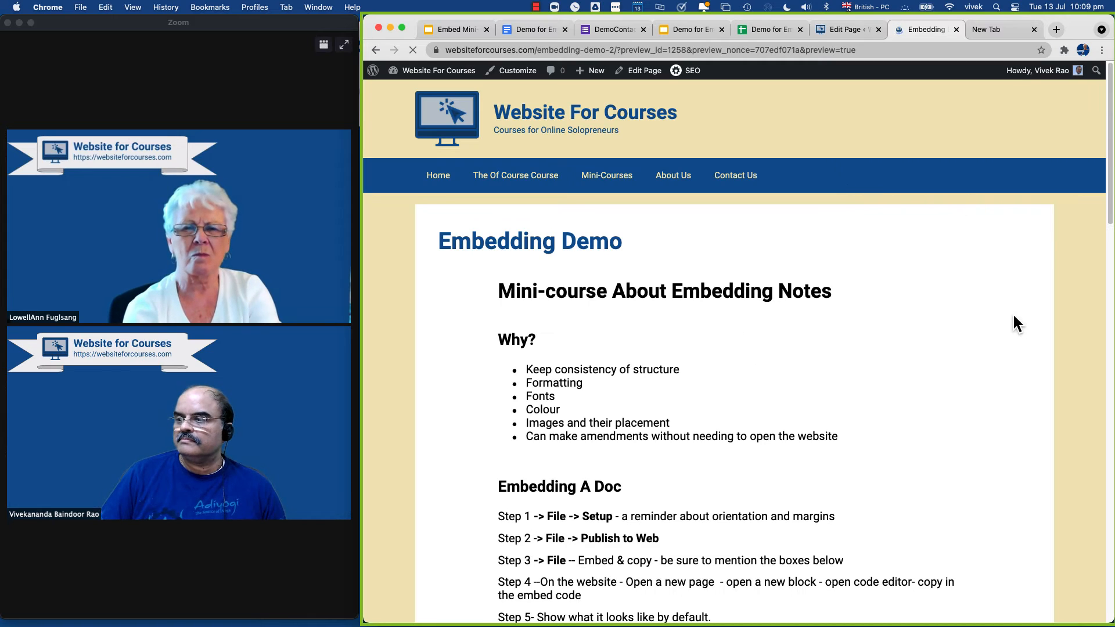
scroll(996, 309, "down", 9)
scroll(995, 320, "down", 12)
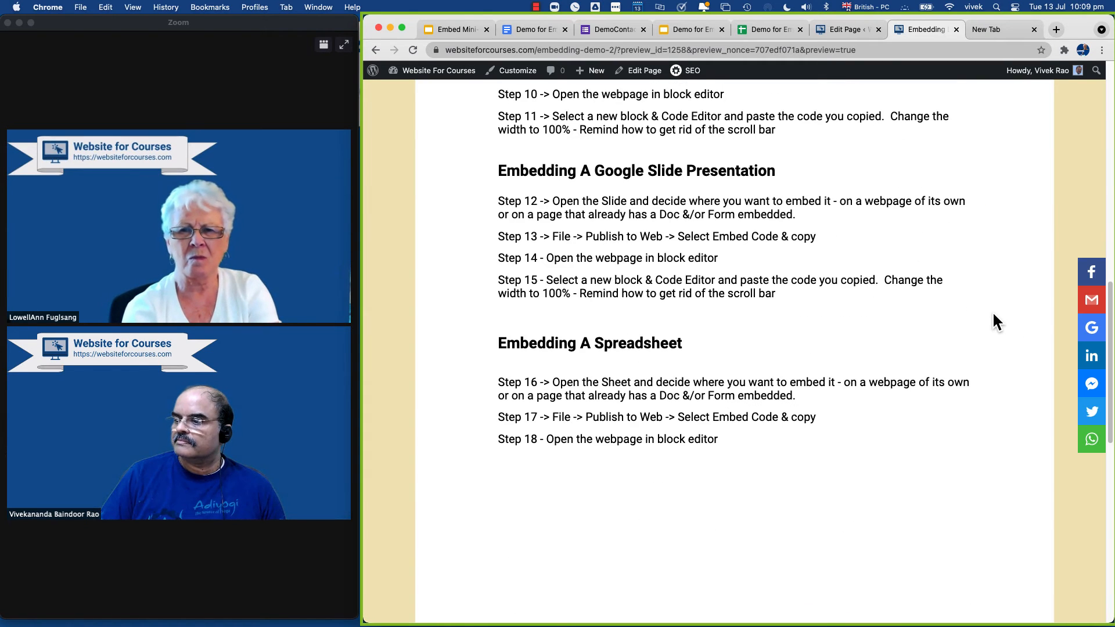
scroll(992, 315, "down", 3)
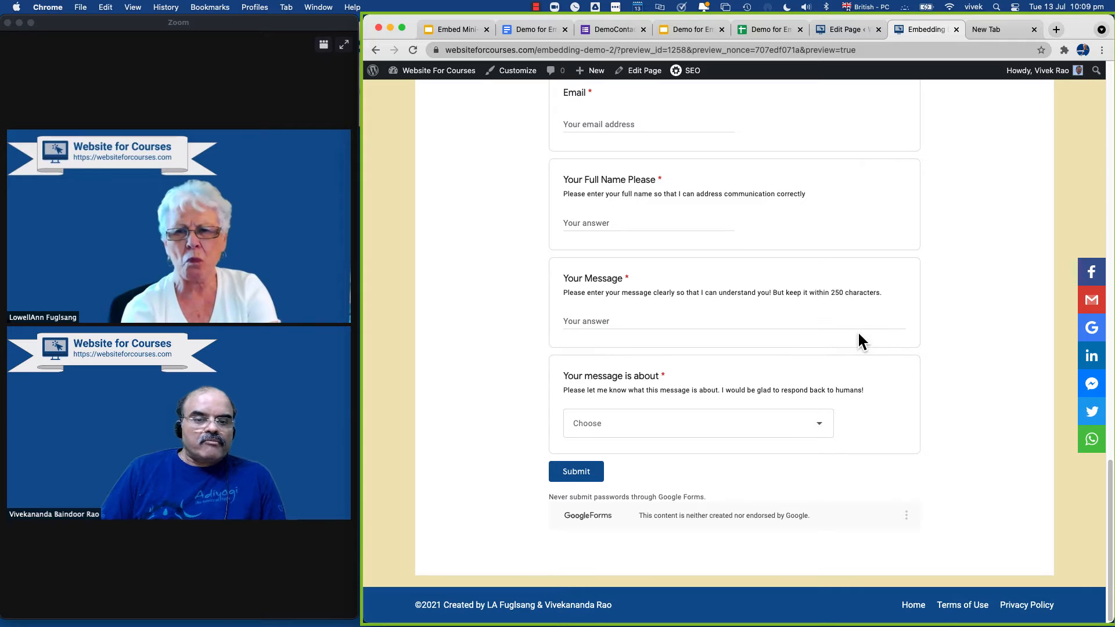
scroll(916, 323, "up", 7)
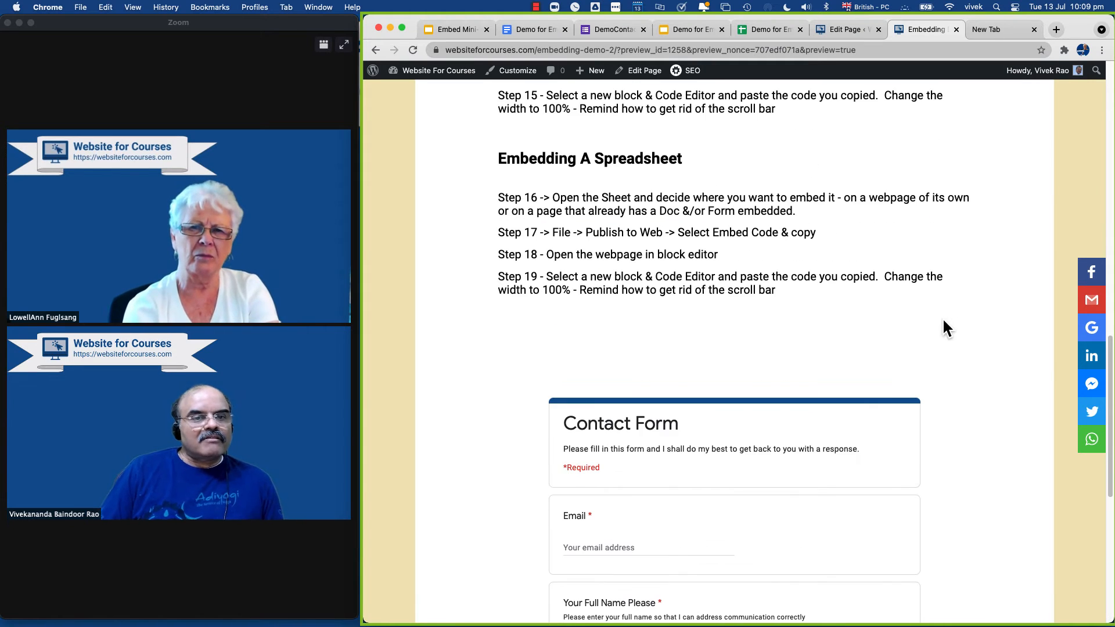
scroll(941, 320, "up", 5)
scroll(764, 282, "up", 3)
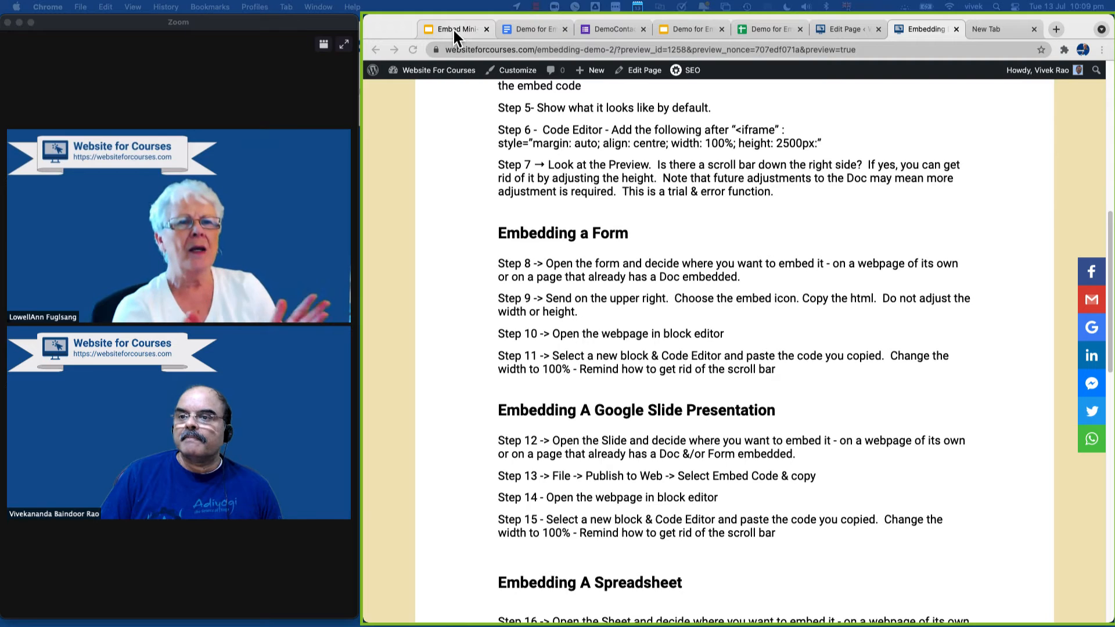
Switch to the mini-course slideshow and advance it to the "Embed A Slide Presentation" slide.
left_click(453, 27)
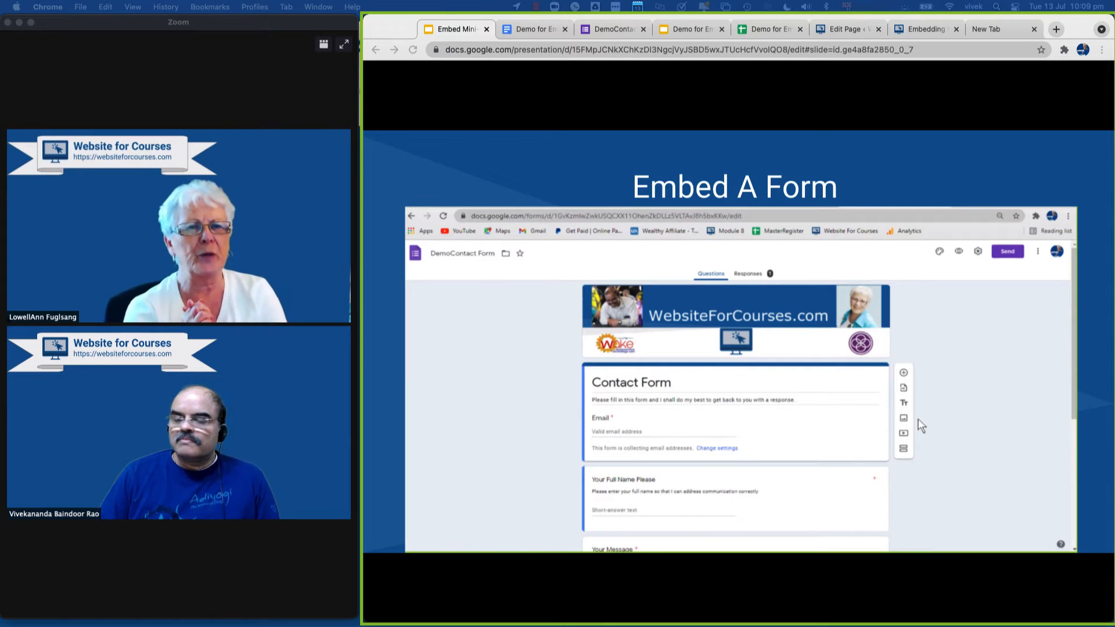
key("Right")
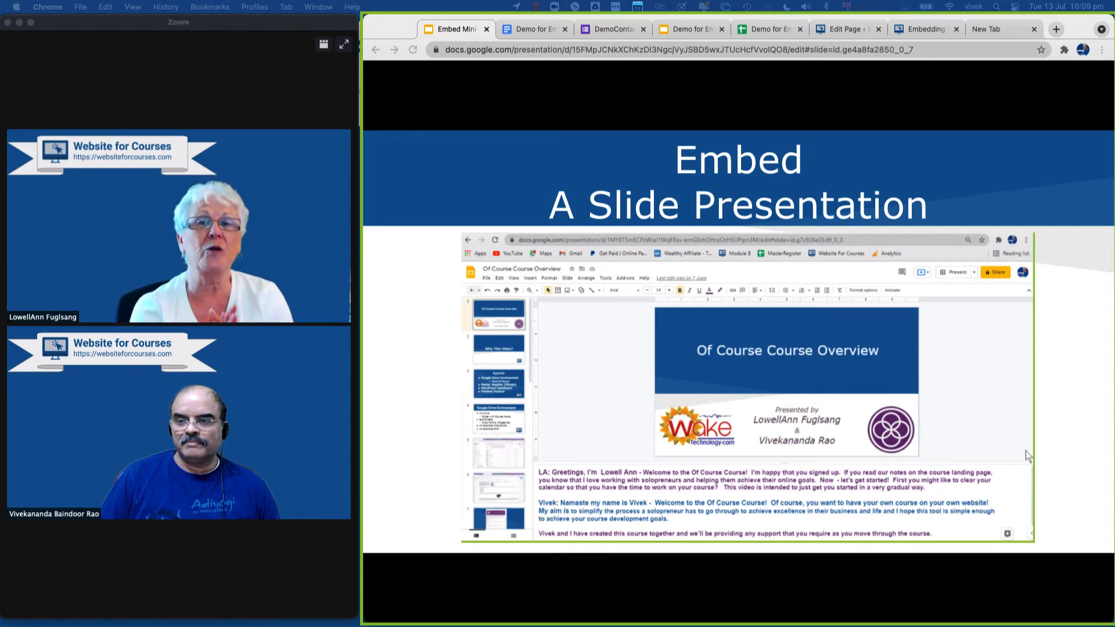
Open the publish-to-web settings of the Demo for Embedding presentation and set the link's auto-advance to every 5 seconds.
left_click(681, 30)
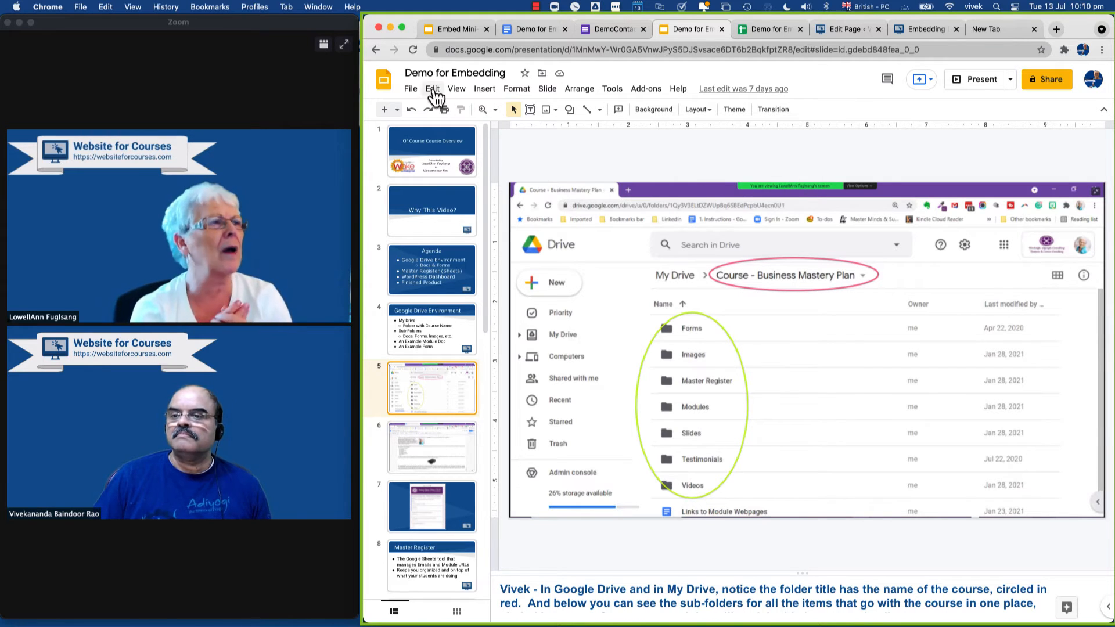
left_click(411, 89)
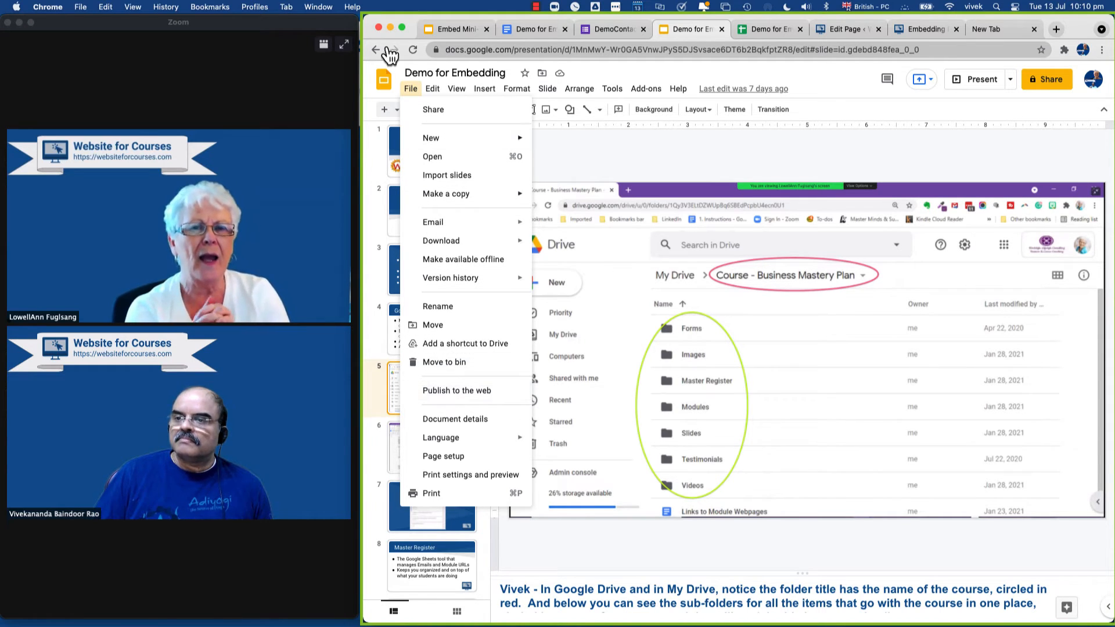
left_click(465, 392)
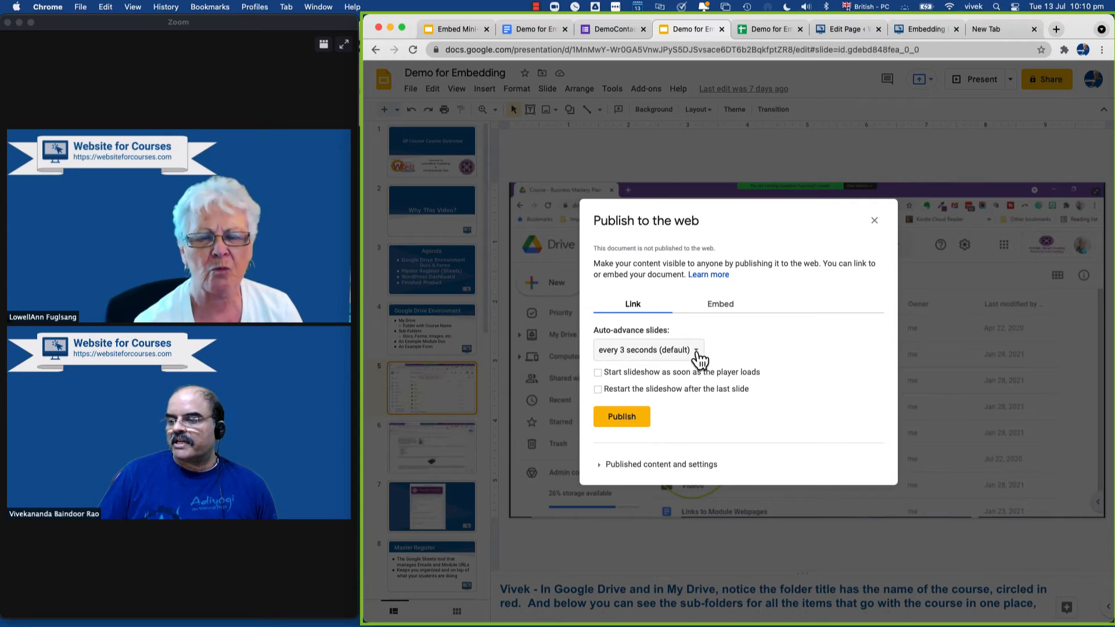
left_click(697, 353)
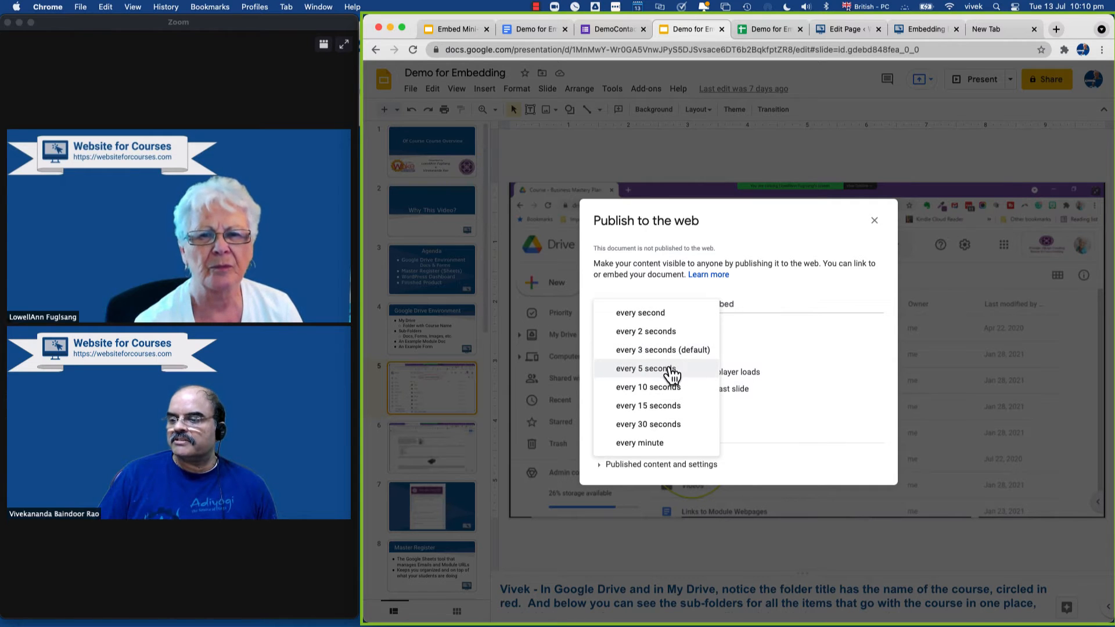
left_click(646, 369)
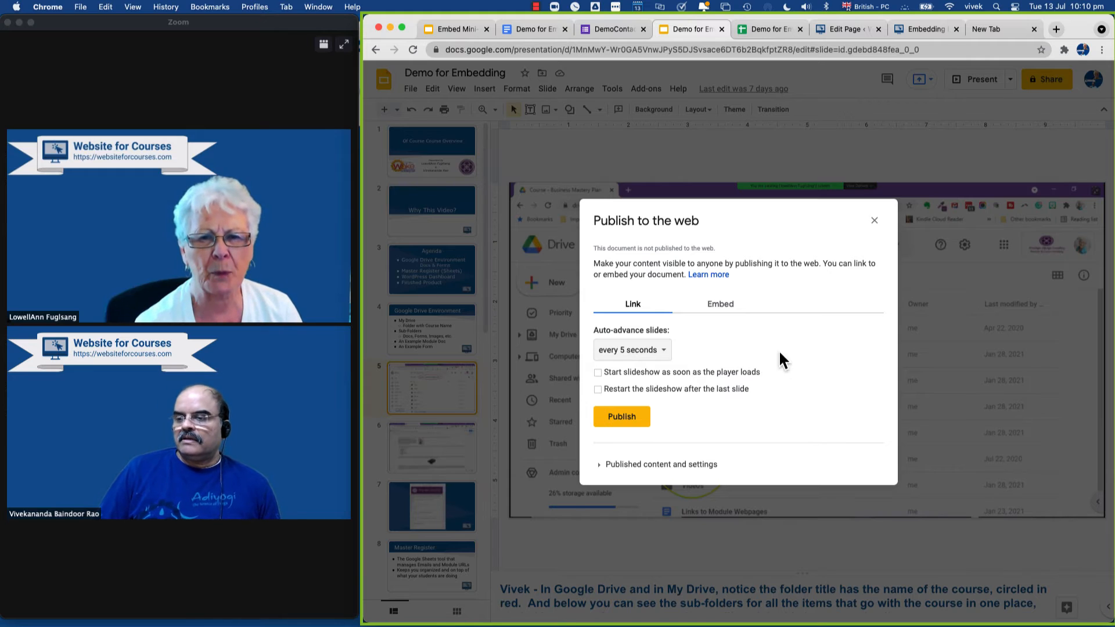
left_click(671, 357)
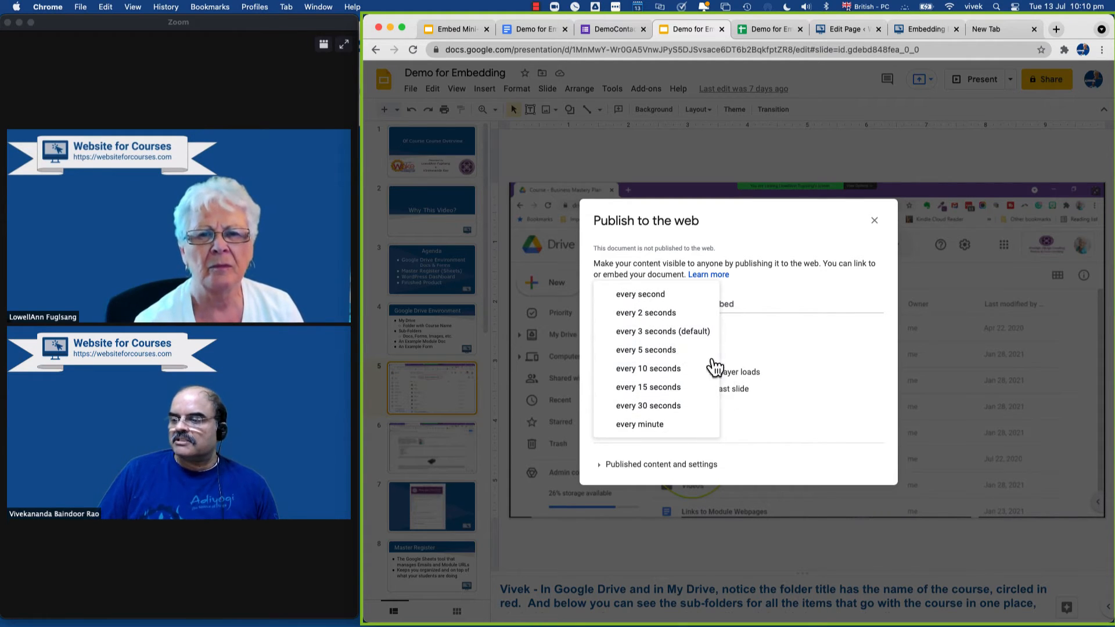
left_click(673, 351)
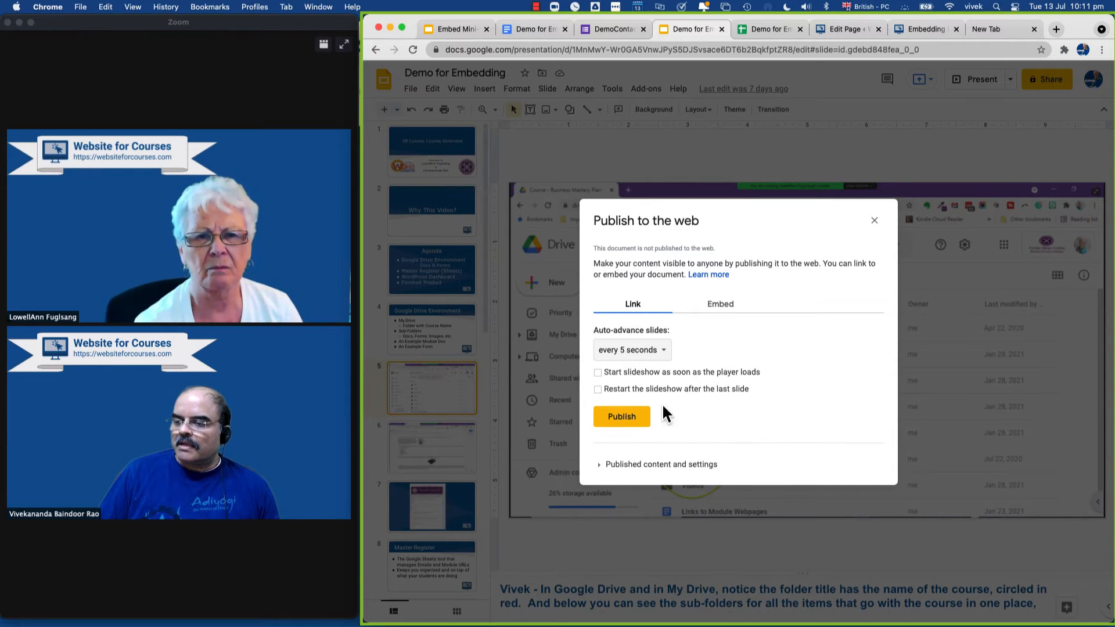
Expand the published content settings, publish the presentation to the web and confirm the publication.
left_click(604, 471)
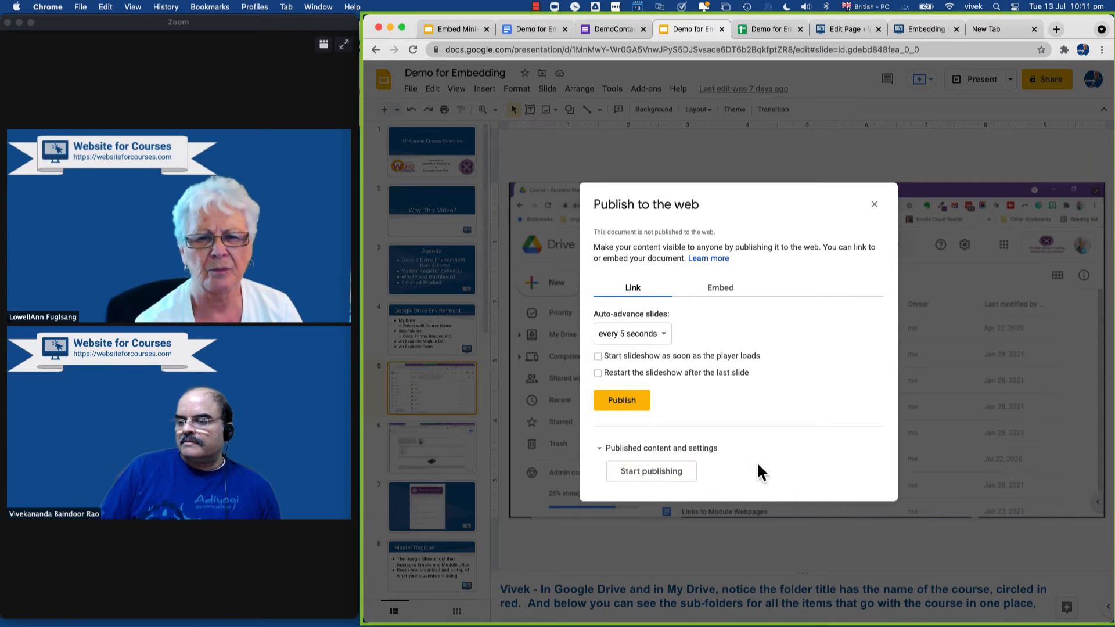
left_click(628, 400)
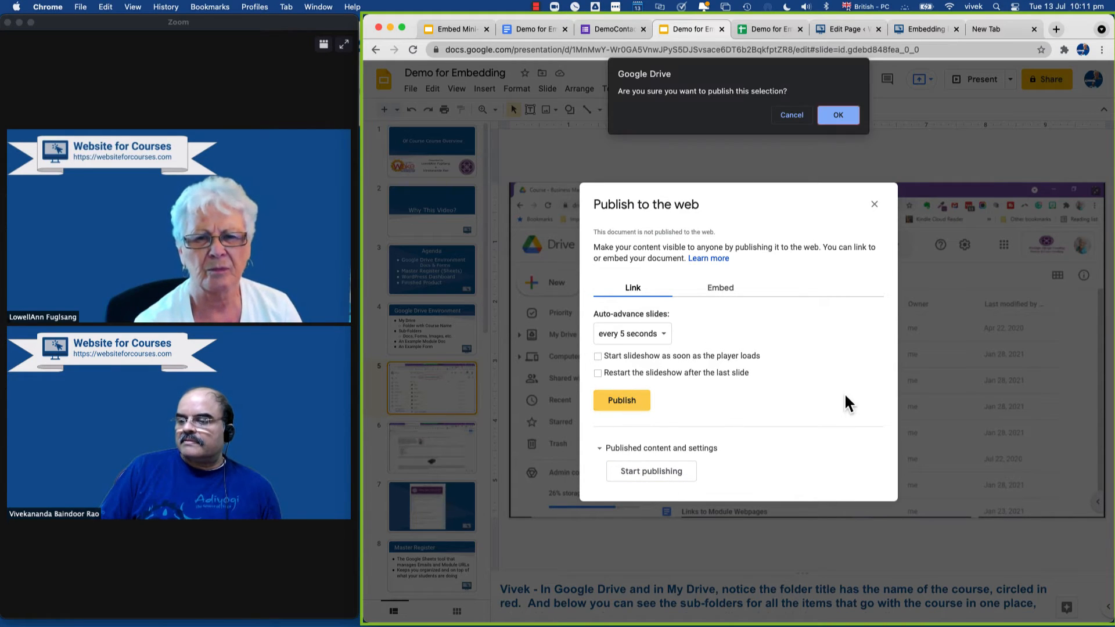
left_click(840, 116)
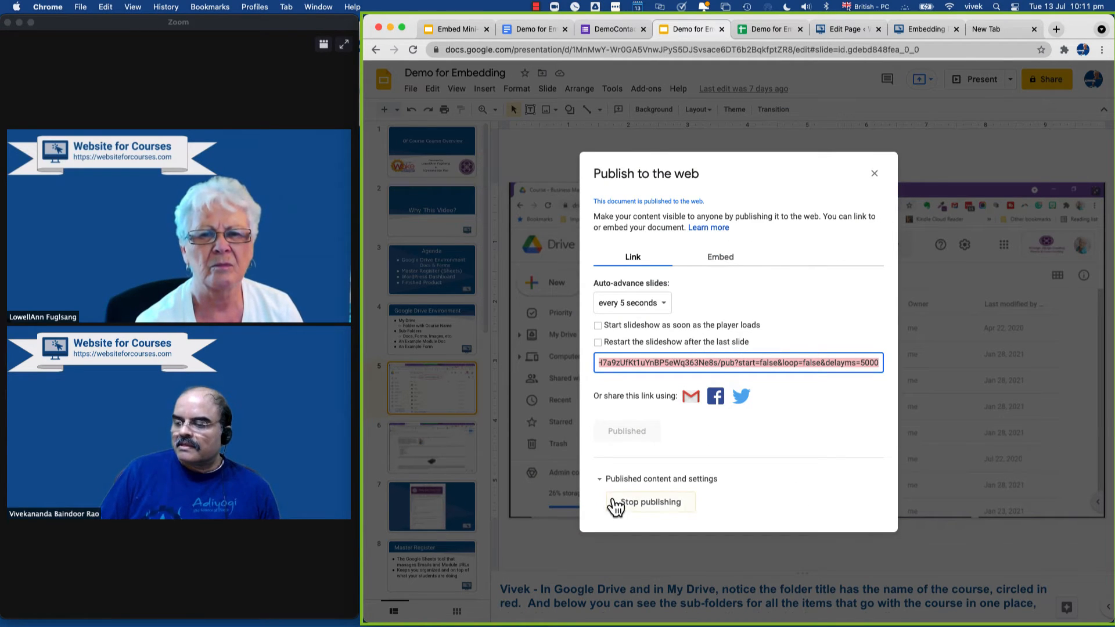
Copy the presentation's embed code with the Medium (960x569) slide size and 3-second default auto-advance.
left_click(720, 258)
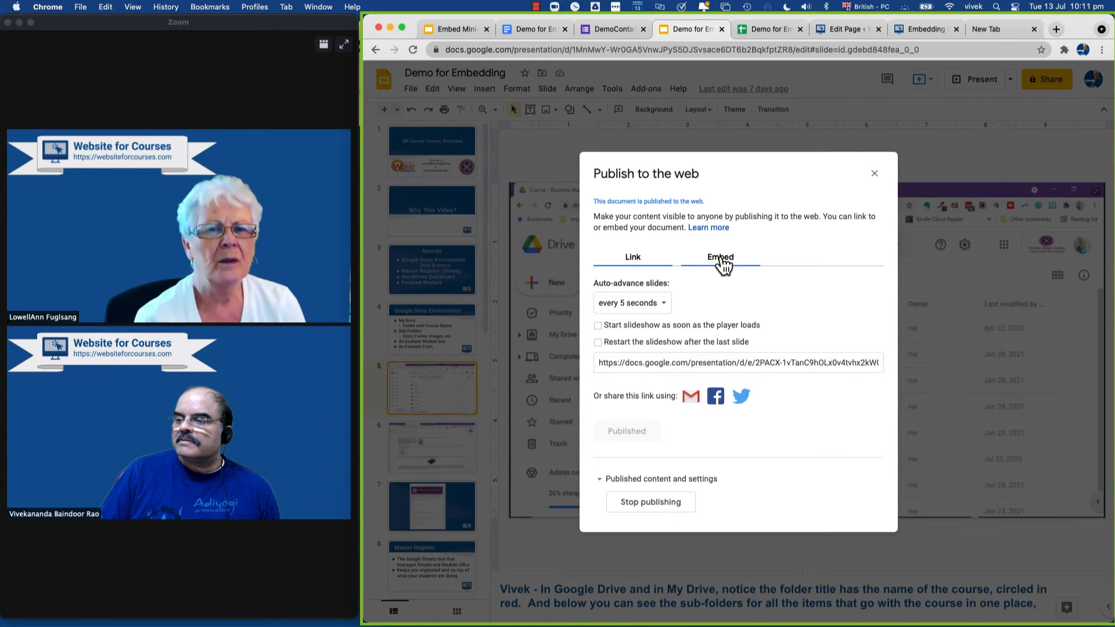
left_click(739, 394)
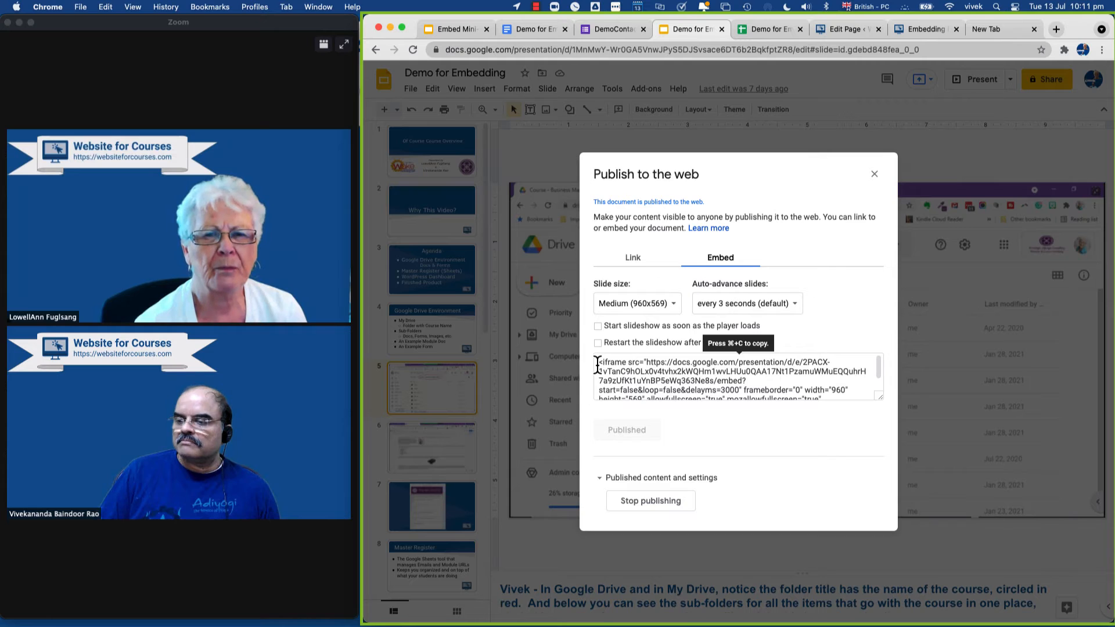
left_click(597, 366)
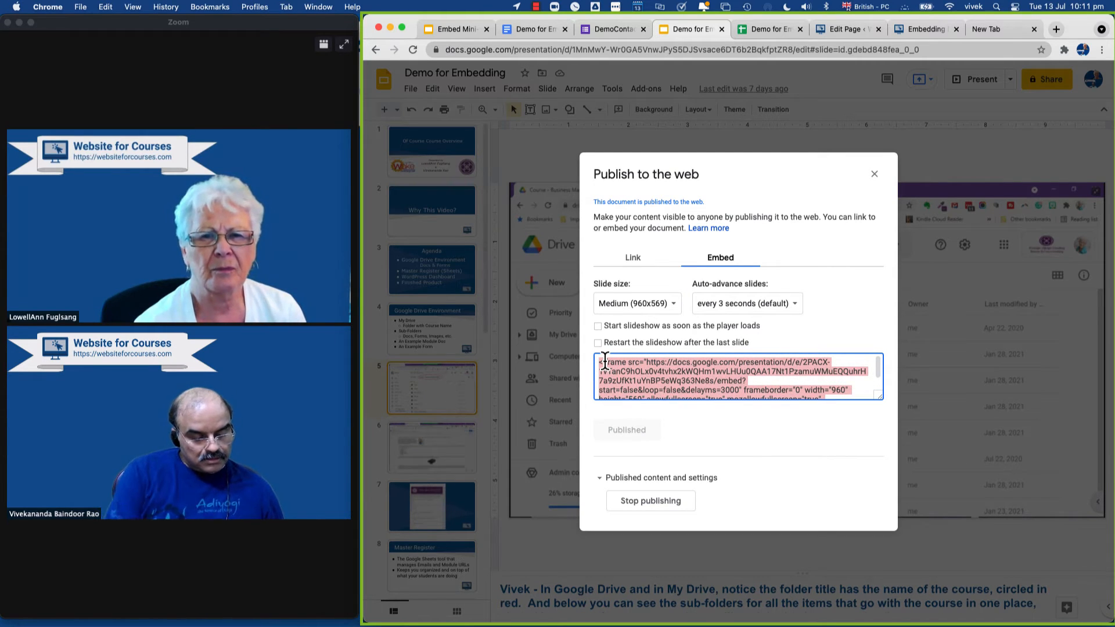
key("super+c")
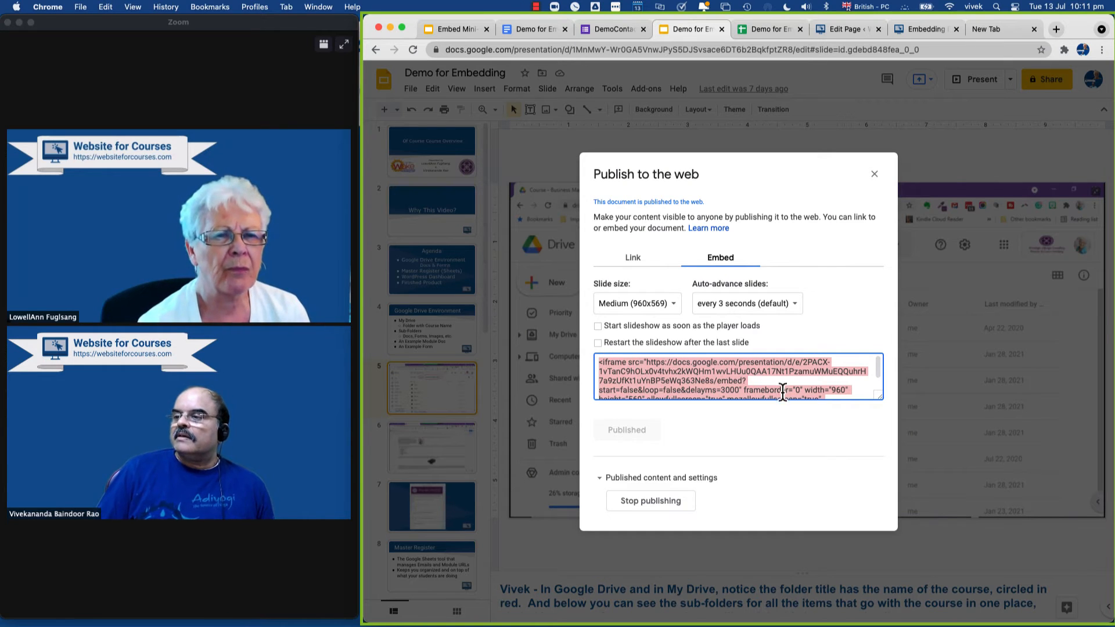
In the WordPress page editor, add a Custom HTML block below the contact form and paste the presentation's embed code into it.
left_click(846, 32)
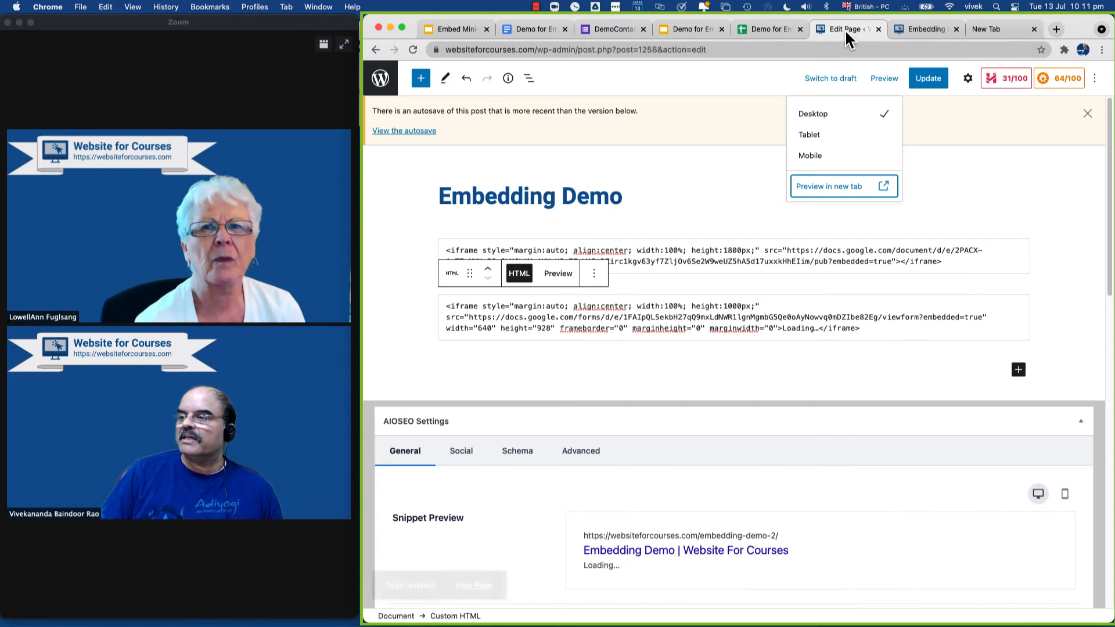
left_click(464, 373)
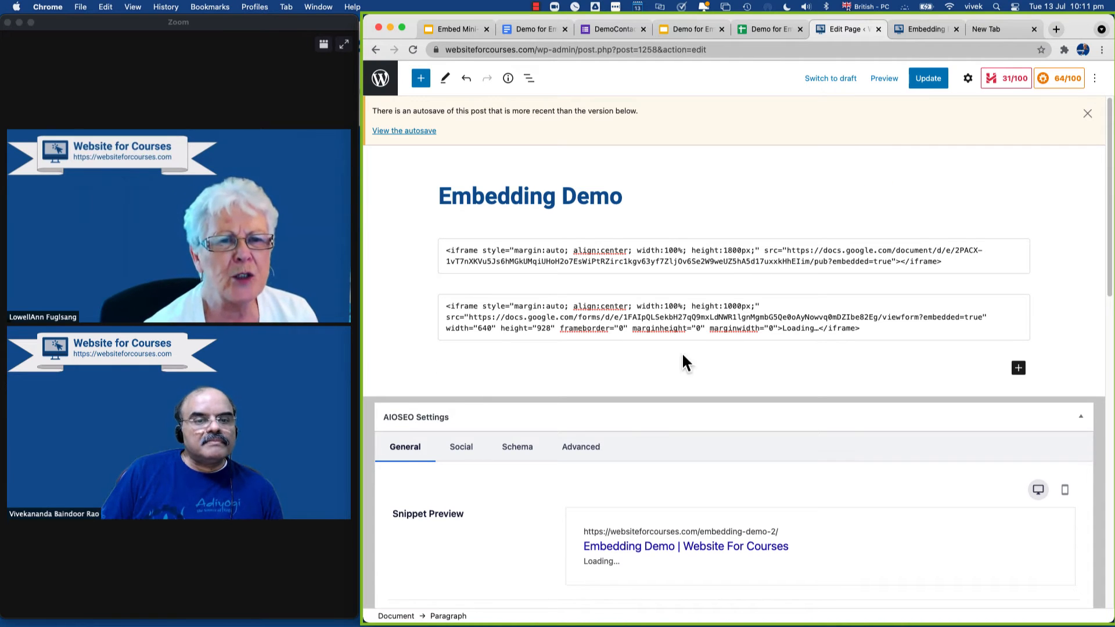
left_click(1018, 370)
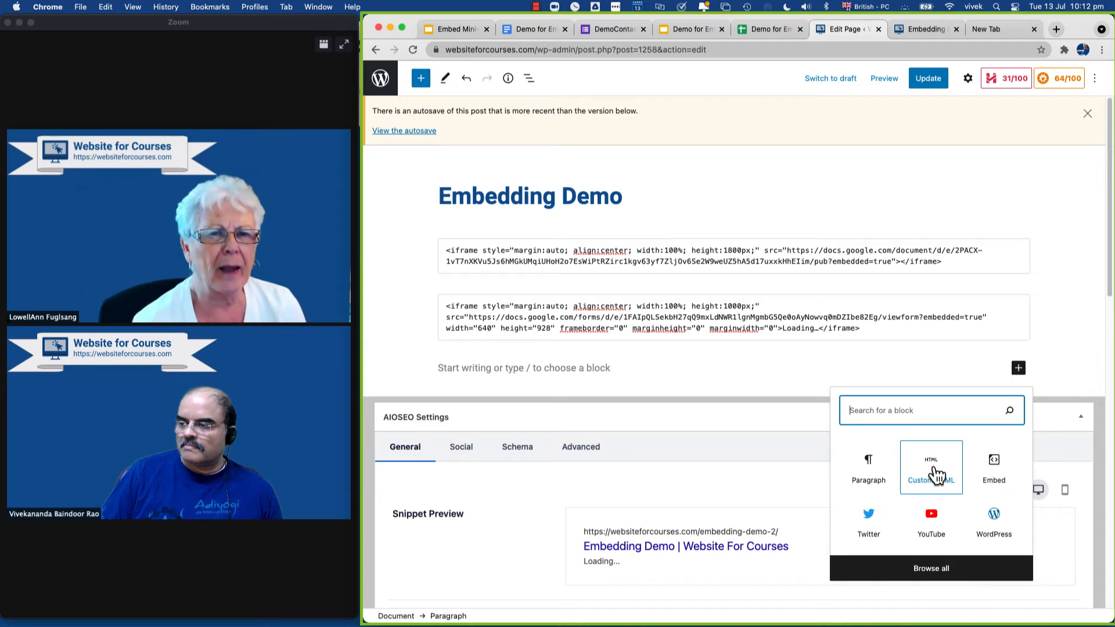
left_click(936, 474)
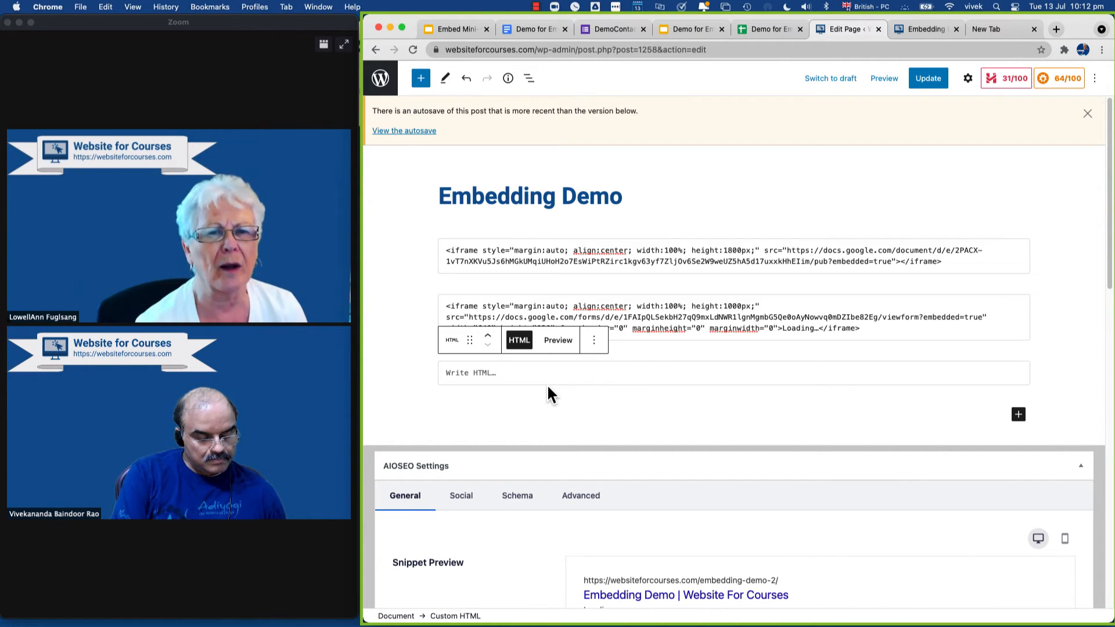
key("super+v")
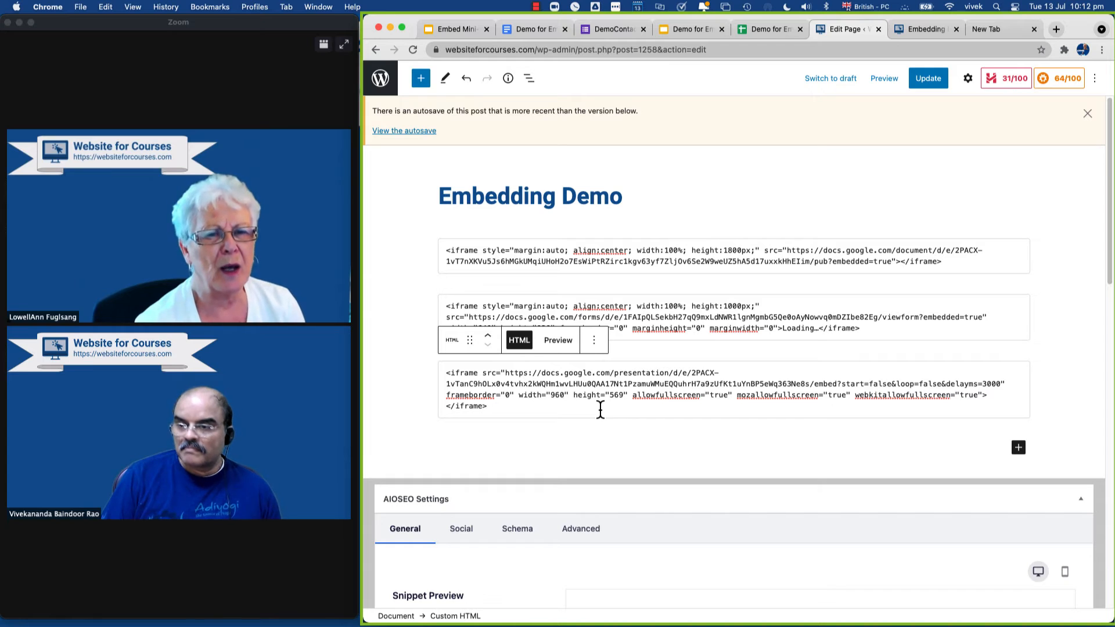
Set the width attribute in the presentation's iframe code to 100%.
key("Delete")
key("Delete")
key("Delete")
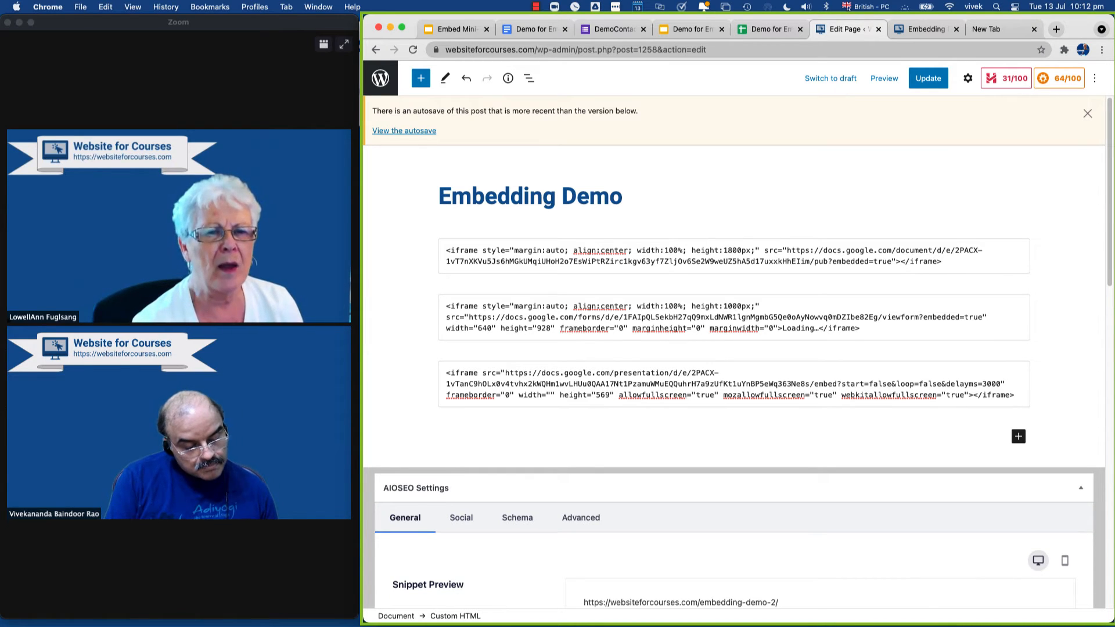
type("100")
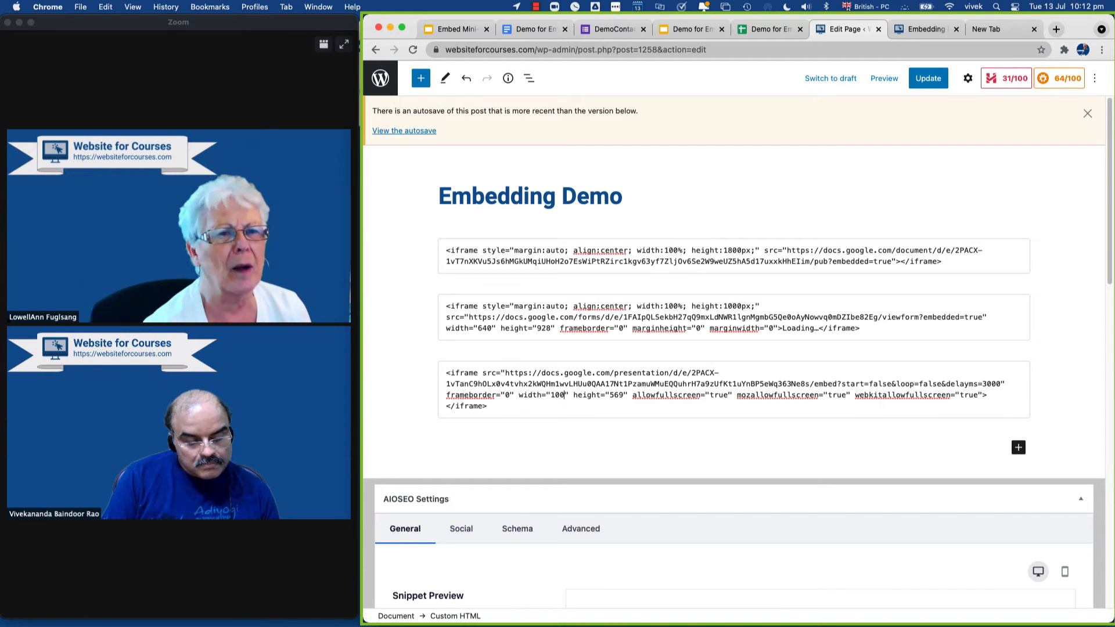
type("%")
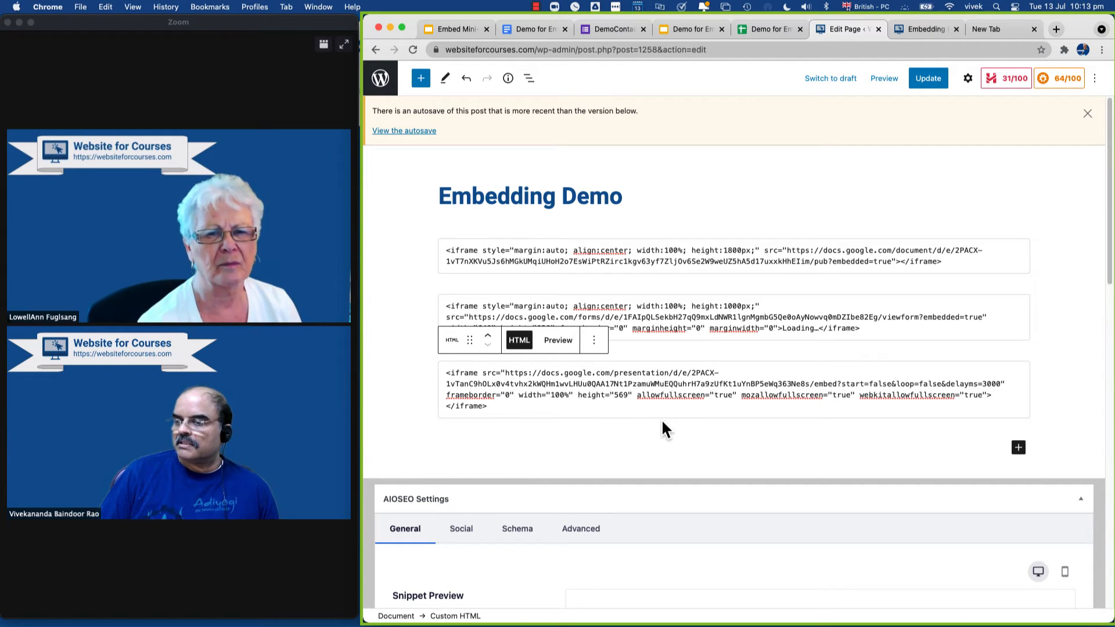
Update the page and open its preview in a new tab.
left_click(936, 79)
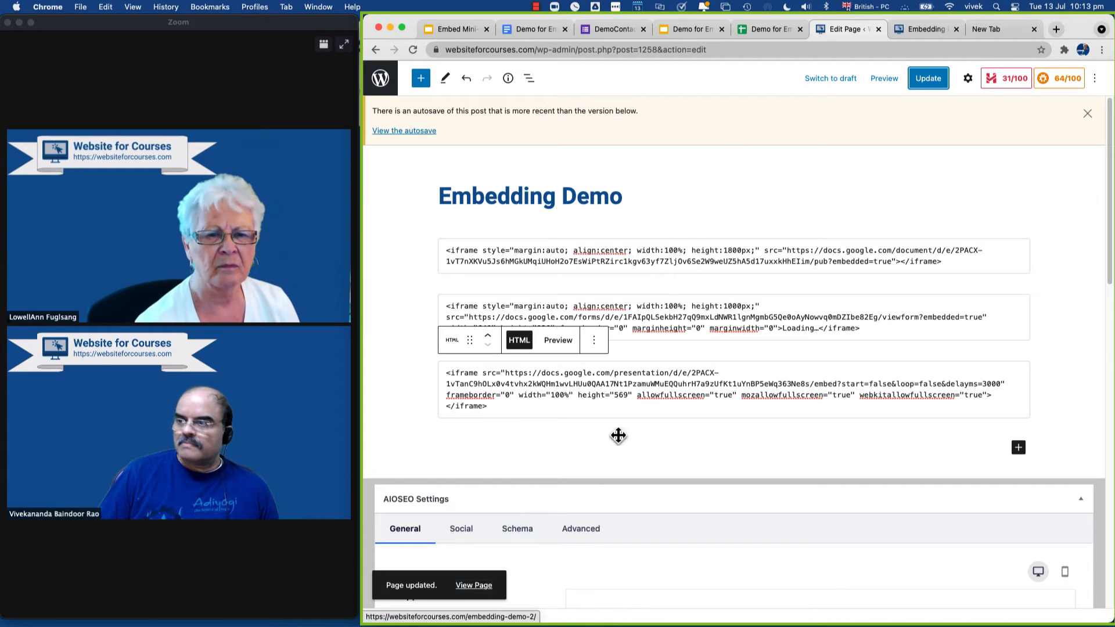
left_click(882, 80)
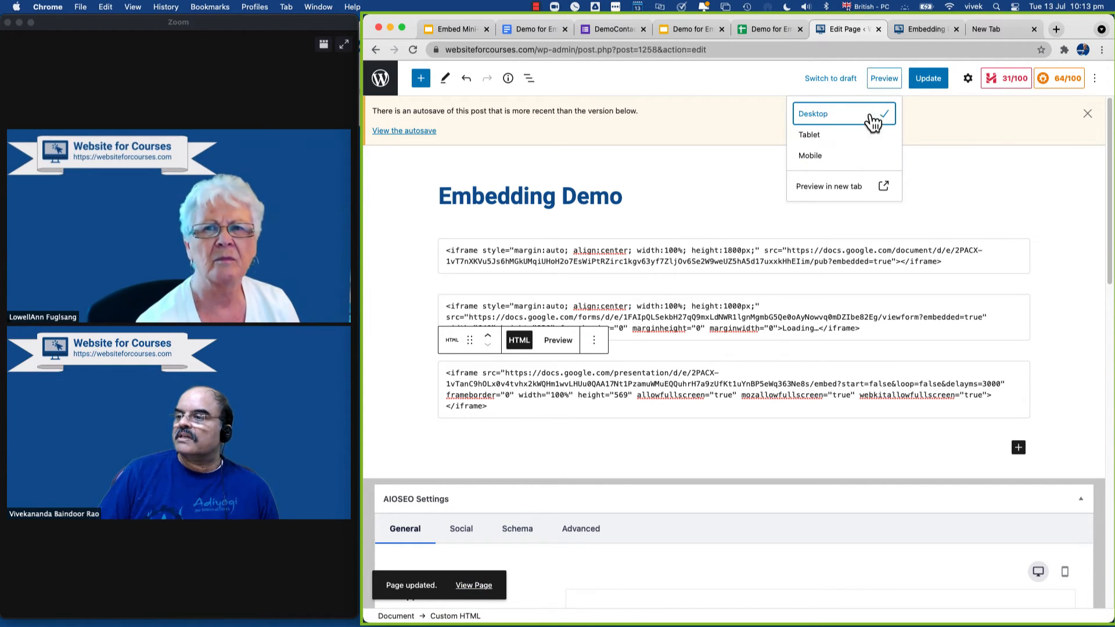
left_click(828, 187)
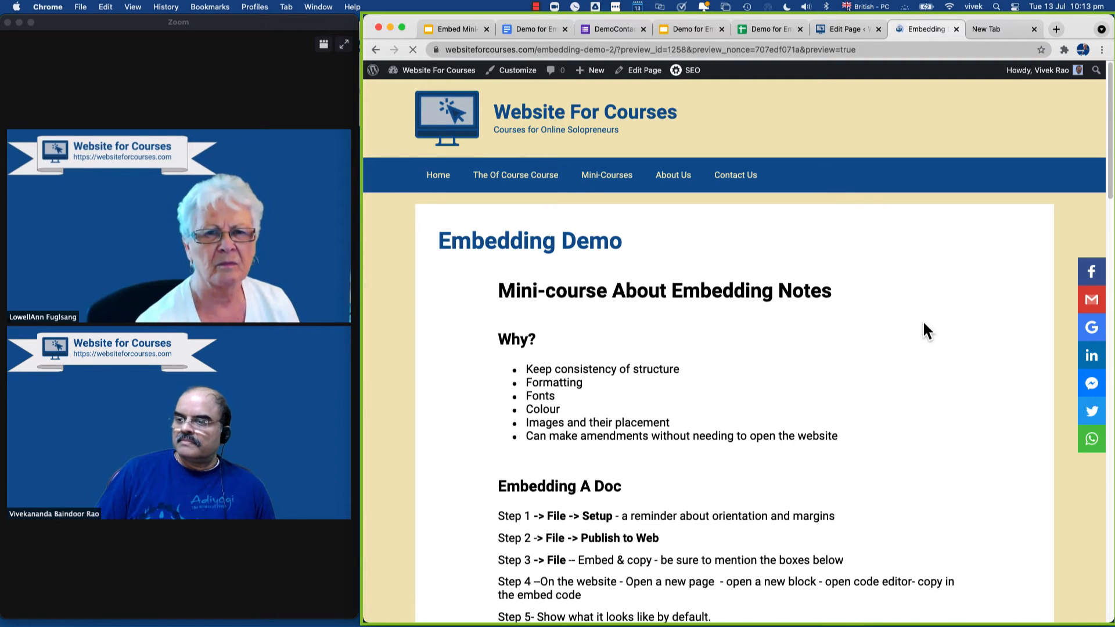
Examine the embedded presentation at the end of the page preview and move forward and back through its slides.
scroll(924, 324, "down", 15)
scroll(925, 329, "down", 10)
scroll(926, 324, "down", 10)
scroll(926, 322, "down", 3)
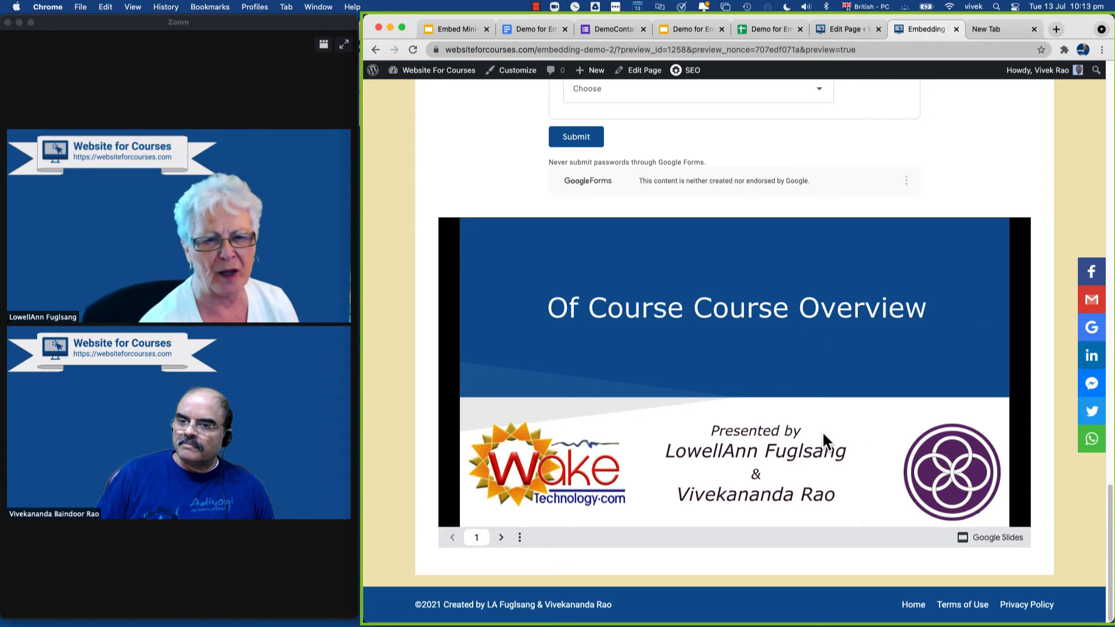
left_click(502, 539)
left_click(502, 539)
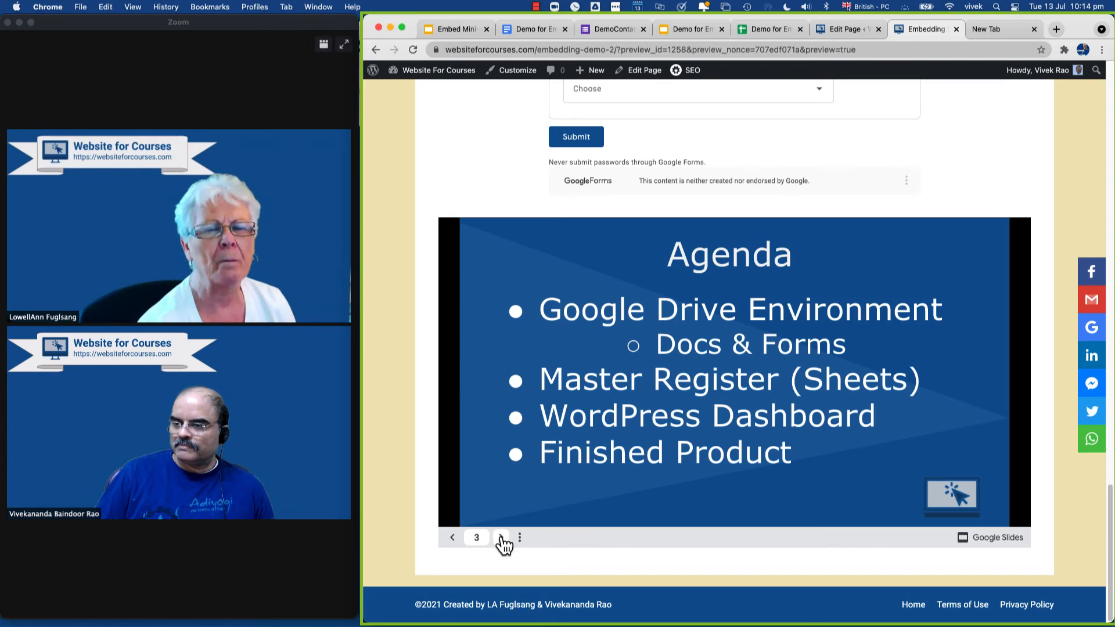
left_click(502, 539)
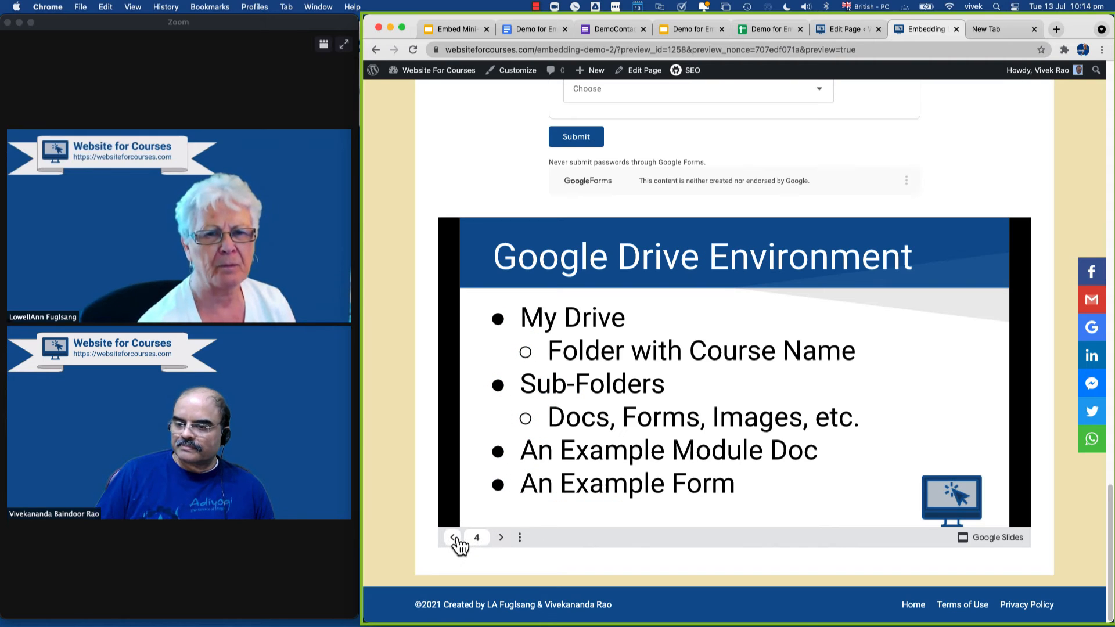
left_click(453, 539)
left_click(454, 538)
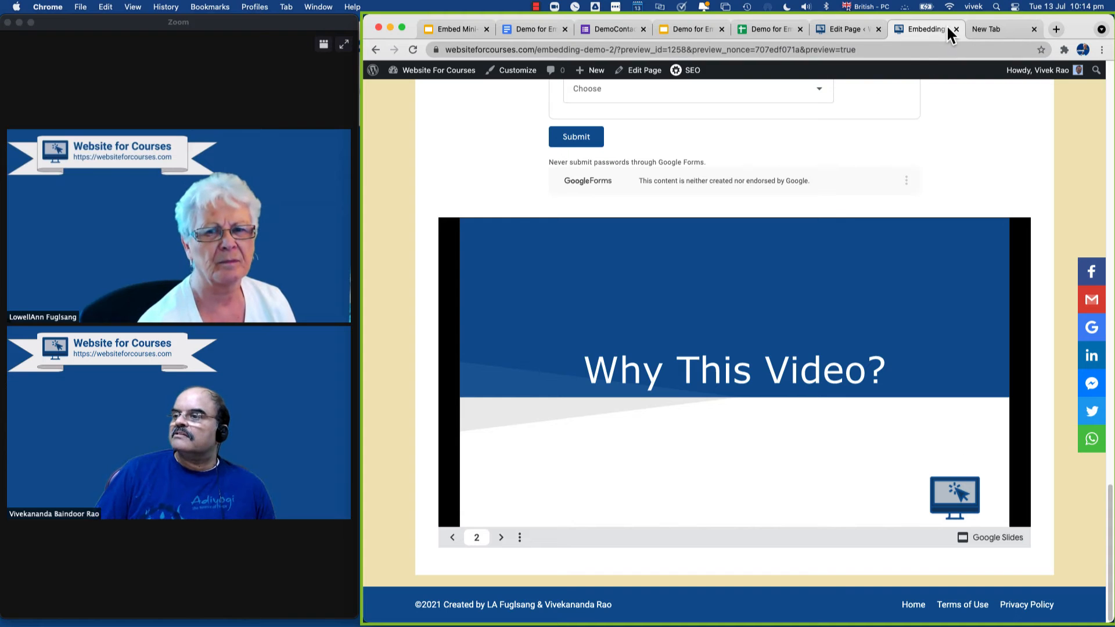
In the page editor, set the delayms value in the presentation's embed code to 2000.
left_click(854, 36)
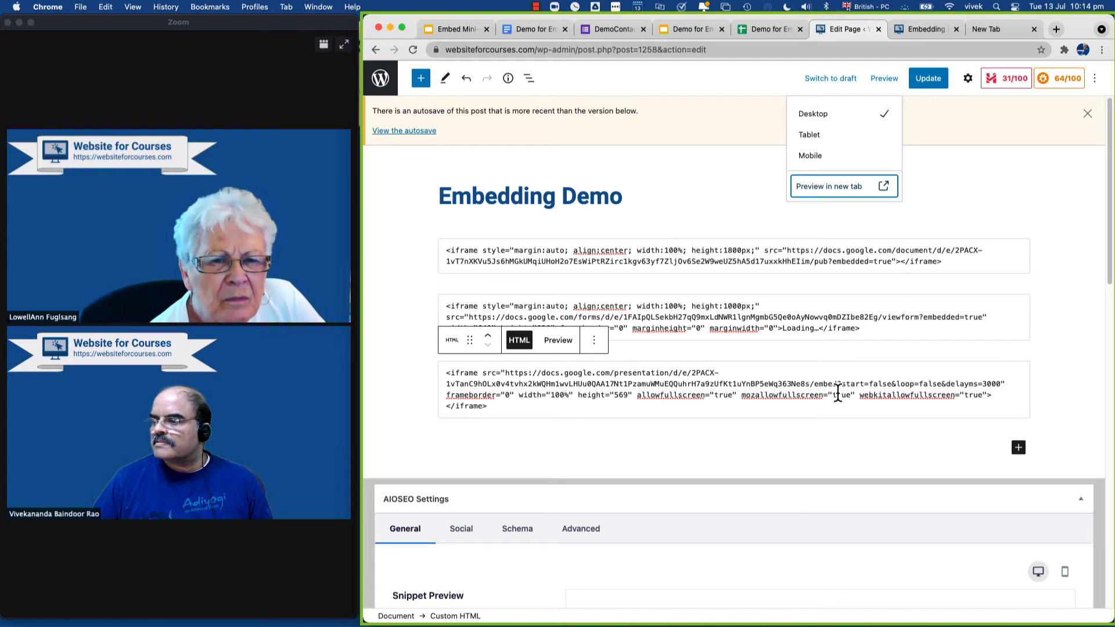
left_click(984, 384)
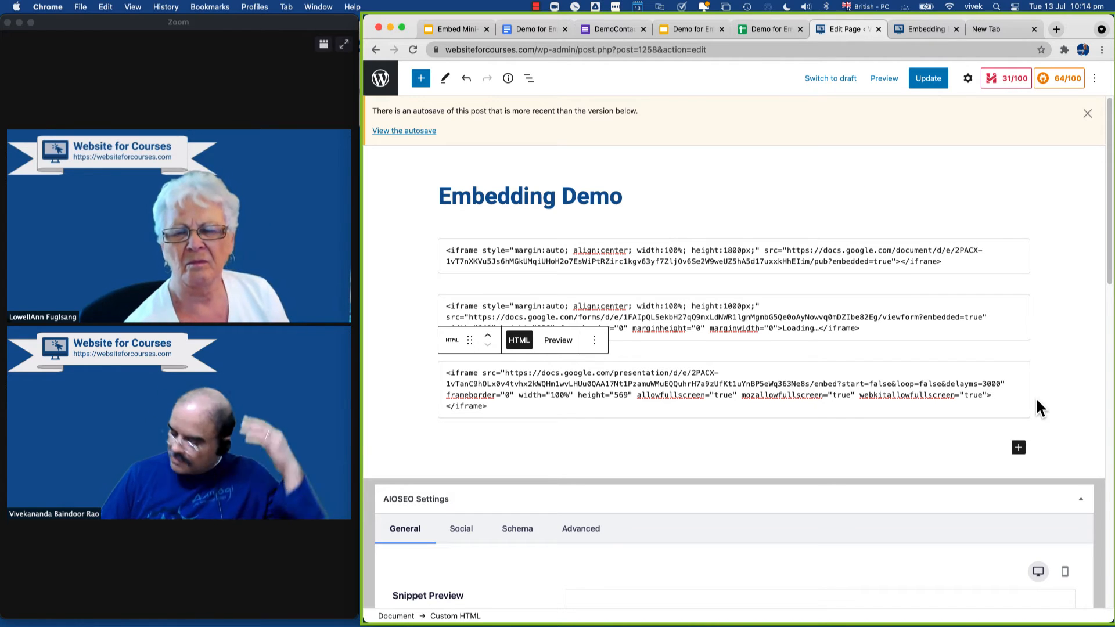
key("BackSpace")
key("BackSpace")
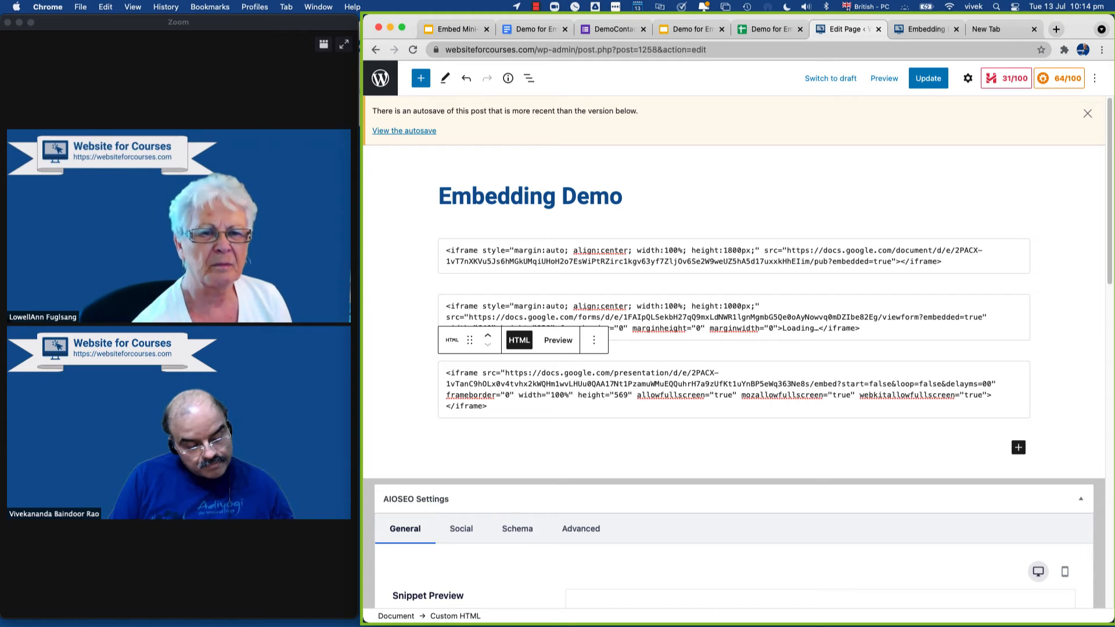
type("2")
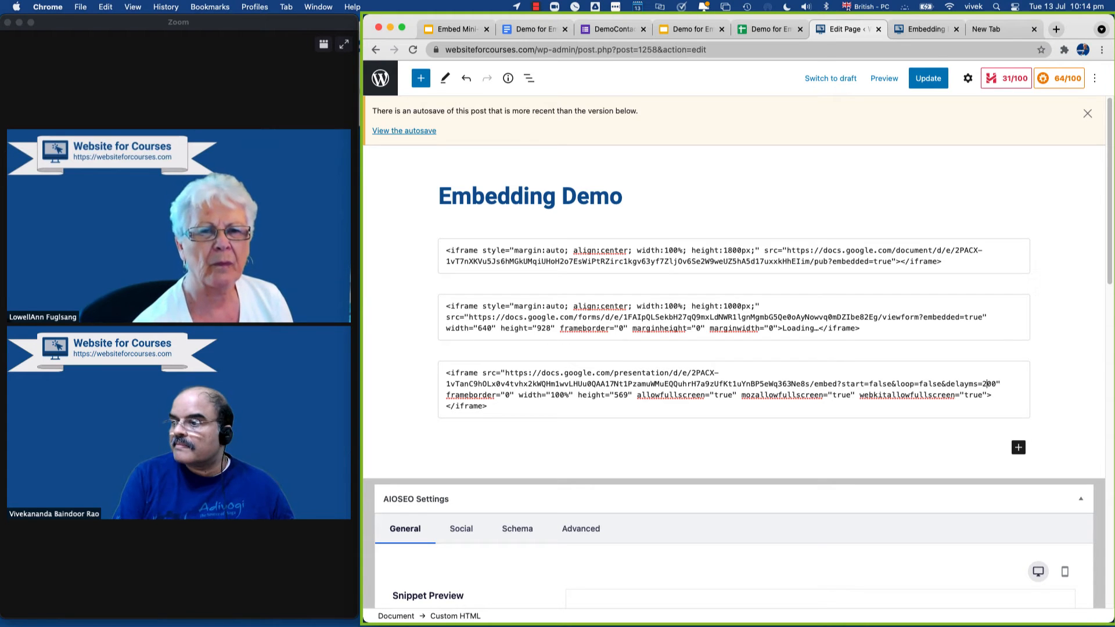
type("0")
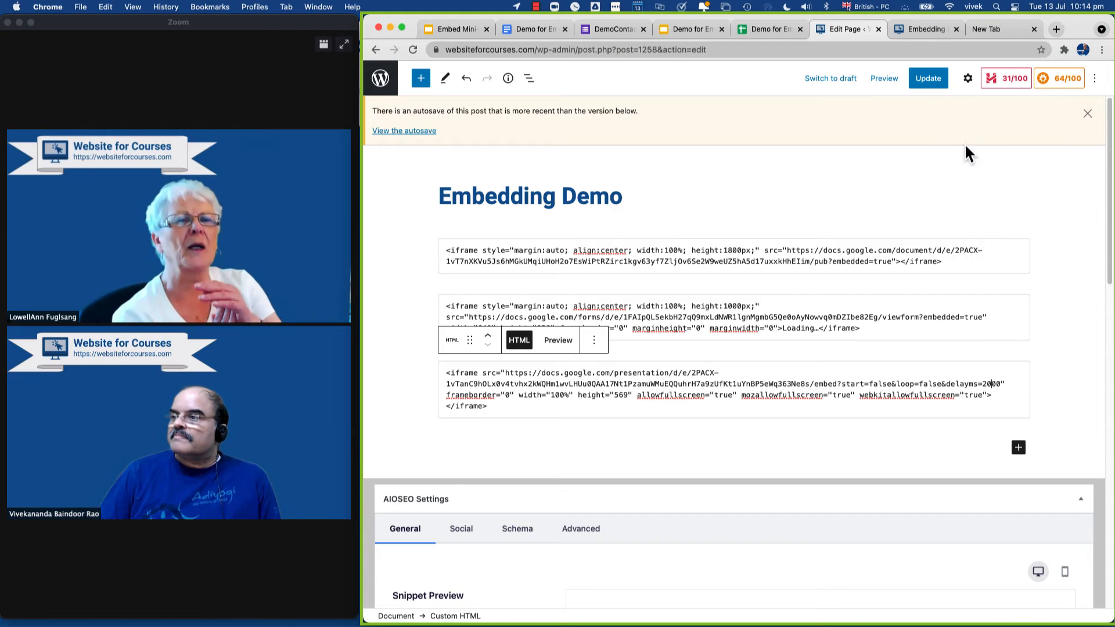
Update the page, open its preview in a new tab and check how the embedded presentation behaves.
left_click(920, 80)
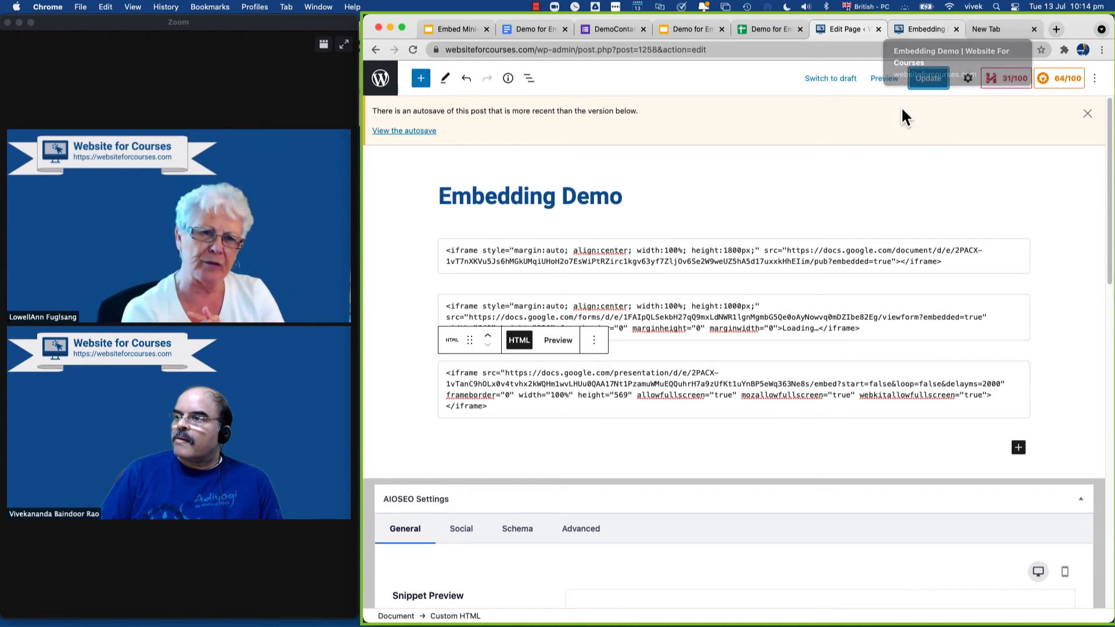
left_click(938, 80)
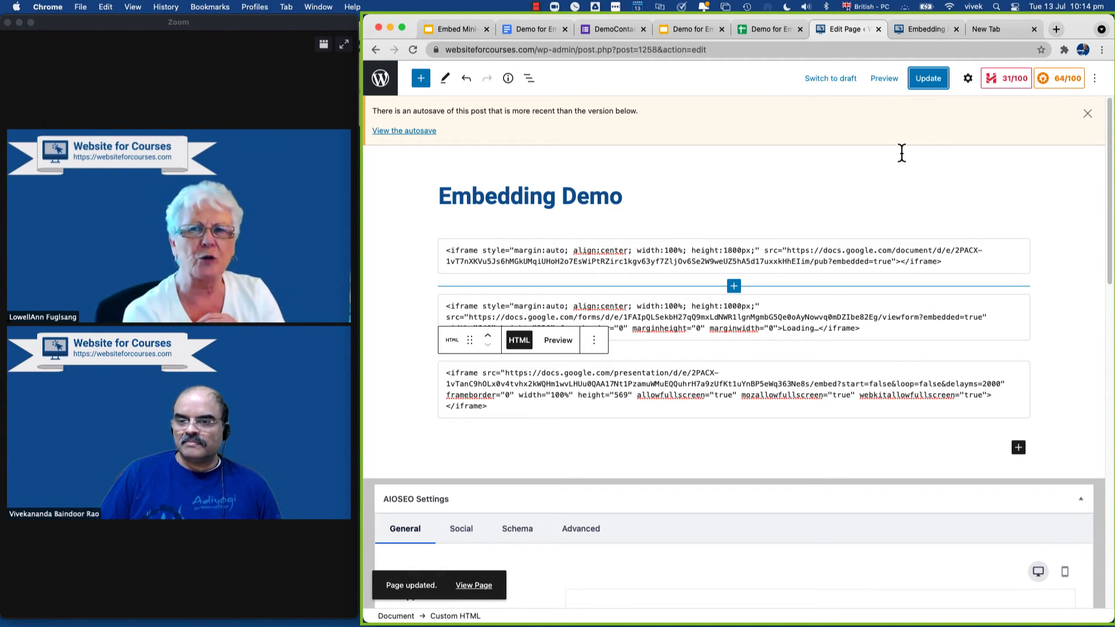
left_click(878, 80)
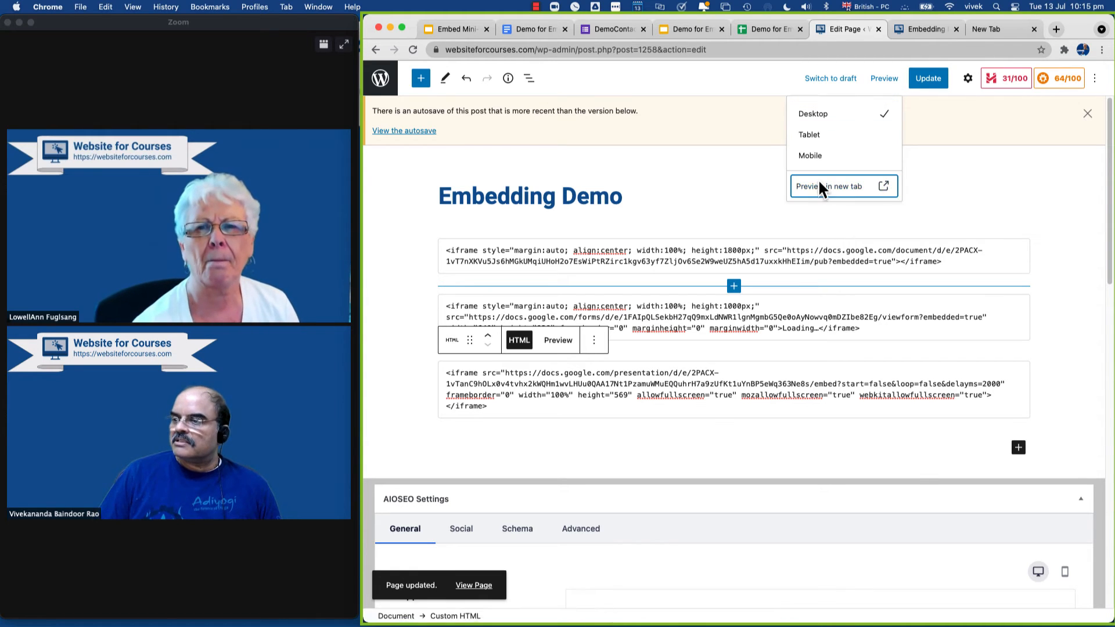
left_click(819, 186)
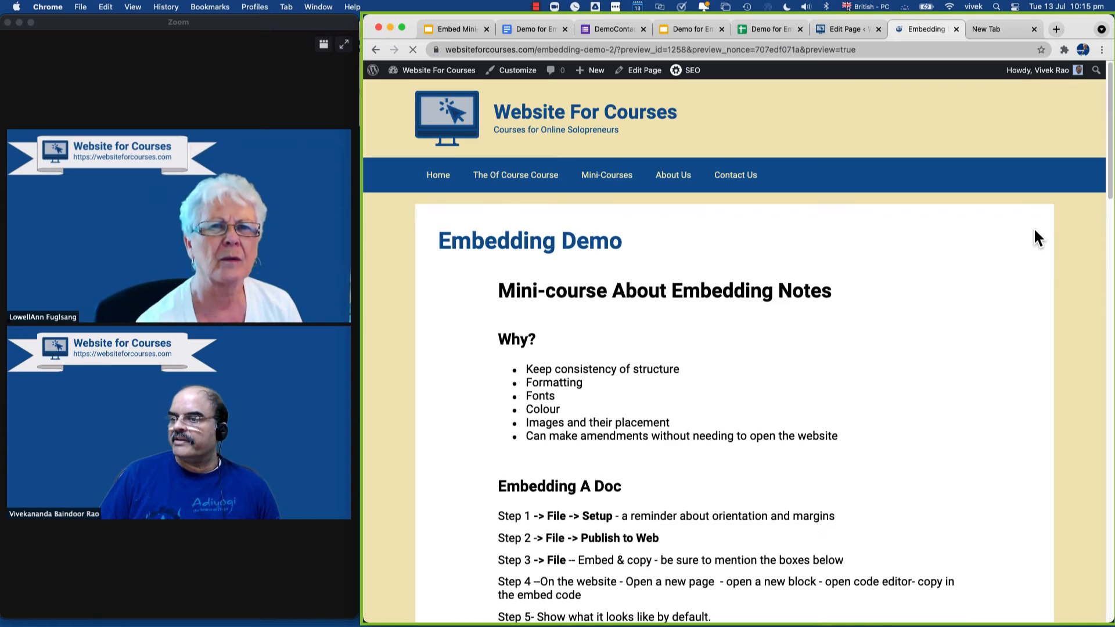
scroll(943, 253, "down", 3)
scroll(945, 257, "down", 20)
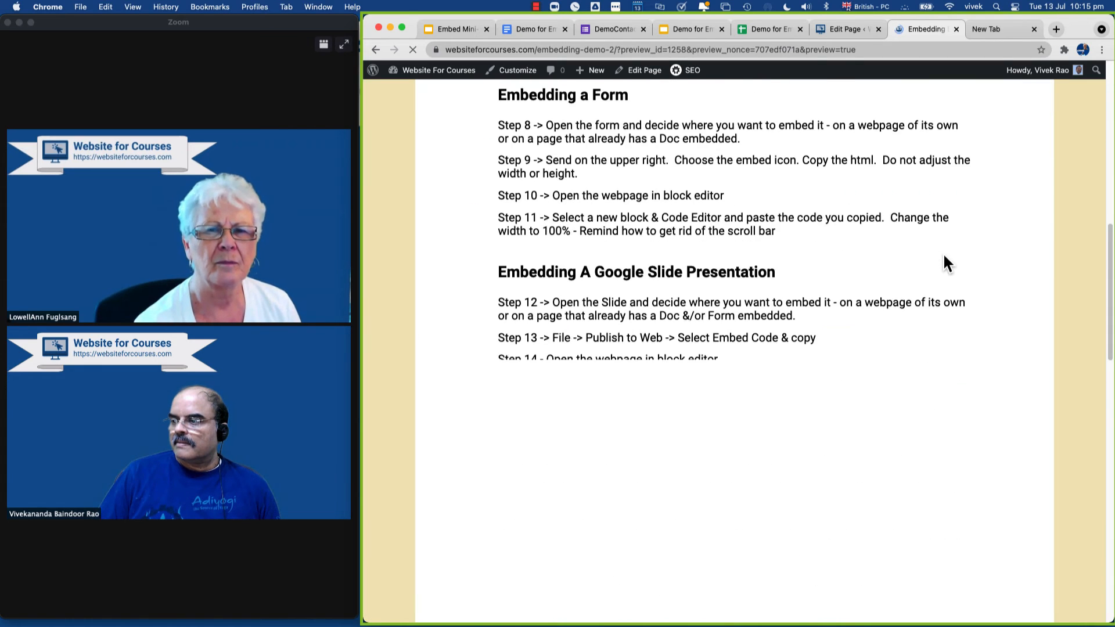
scroll(945, 257, "down", 10)
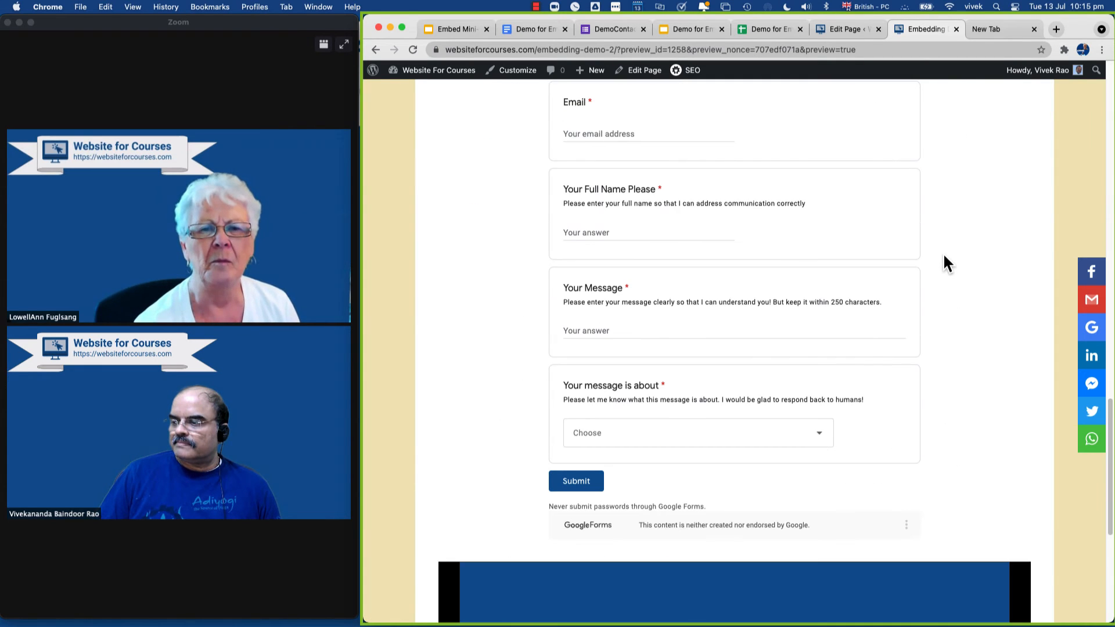
scroll(1055, 224, "down", 1)
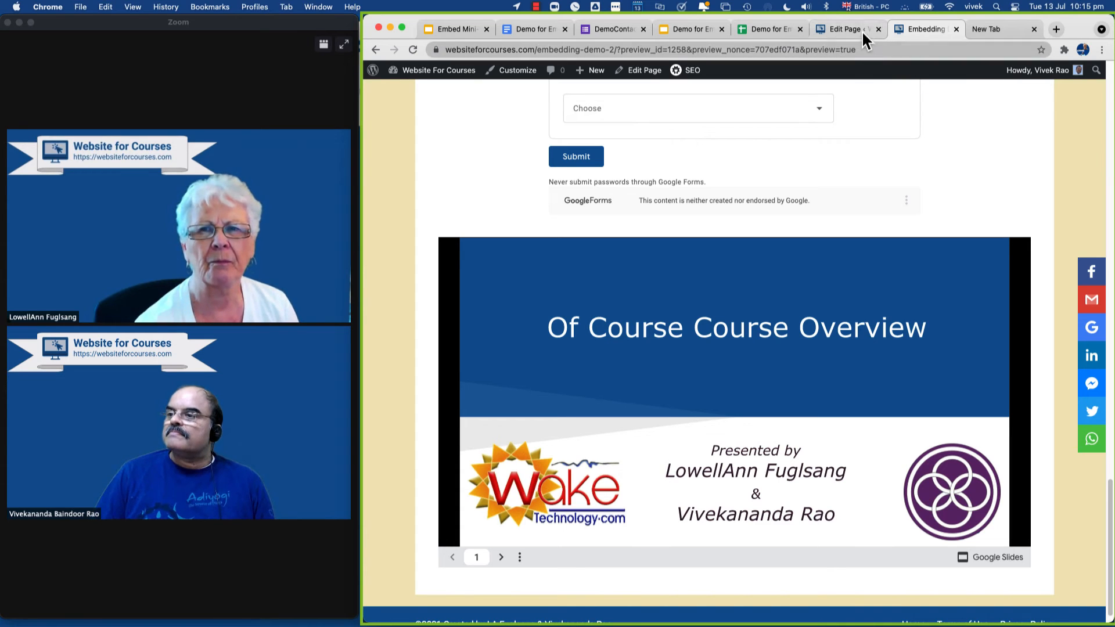
Return to the page editor and set delayms in the presentation's embed code to 1000.
left_click(843, 27)
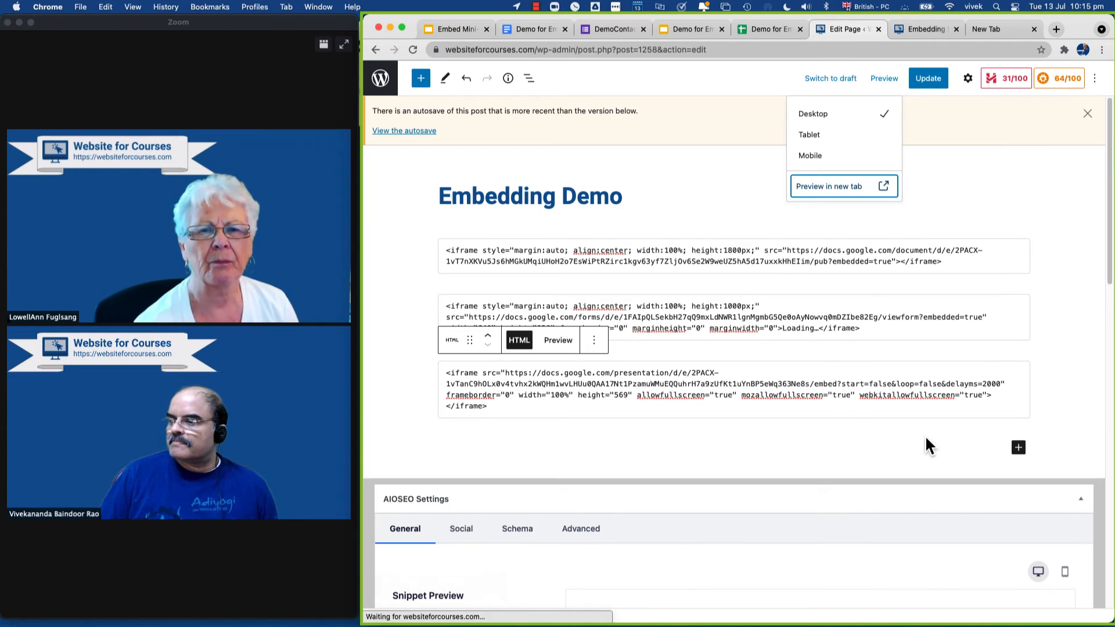
left_click(986, 385)
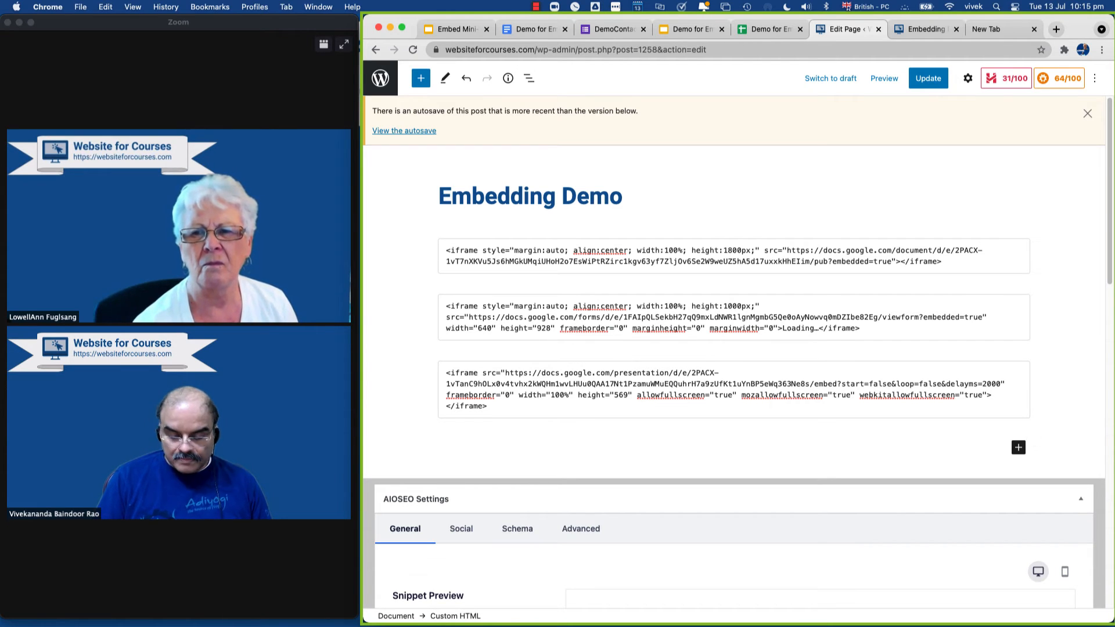
key("BackSpace")
type("1")
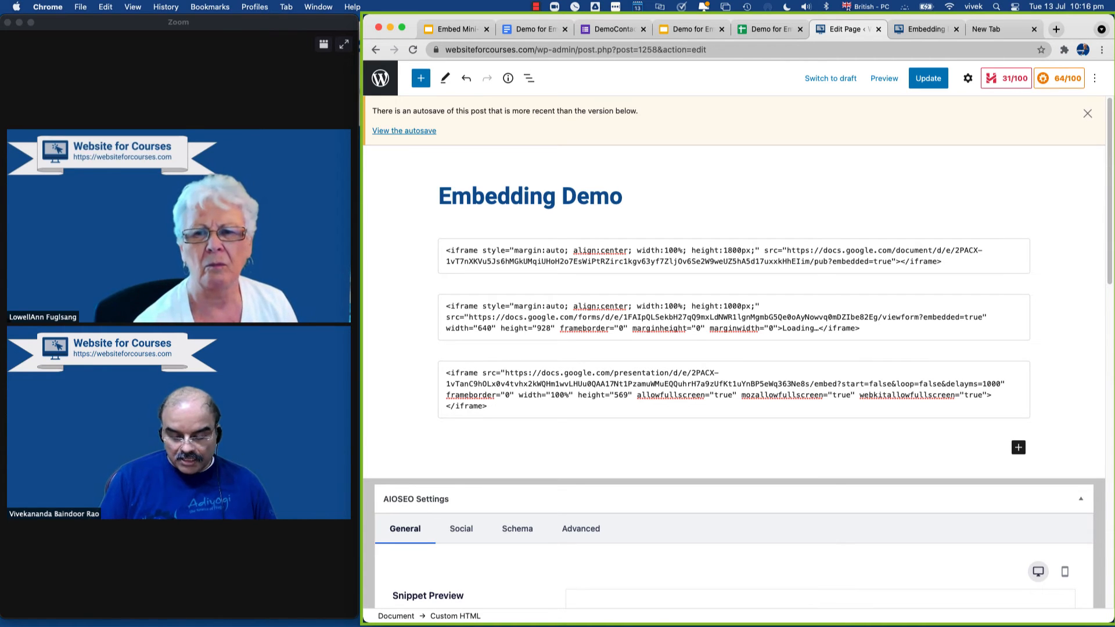
Change the start parameter in the presentation's embed code to true.
key("Delete")
key("Delete")
key("Delete")
key("Delete")
key("Delete")
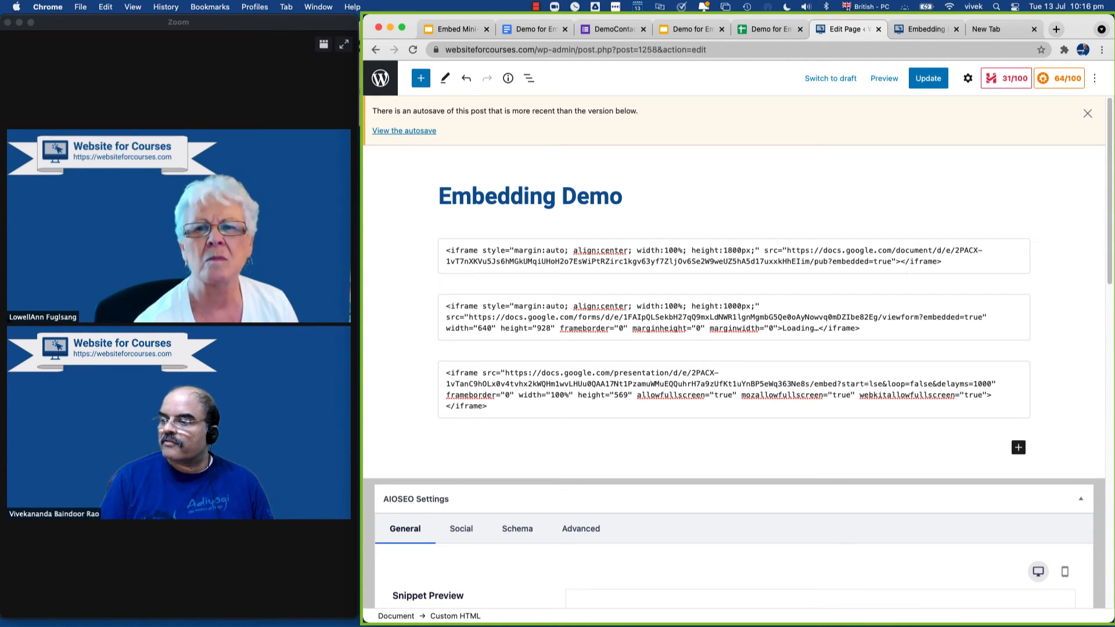
type("true")
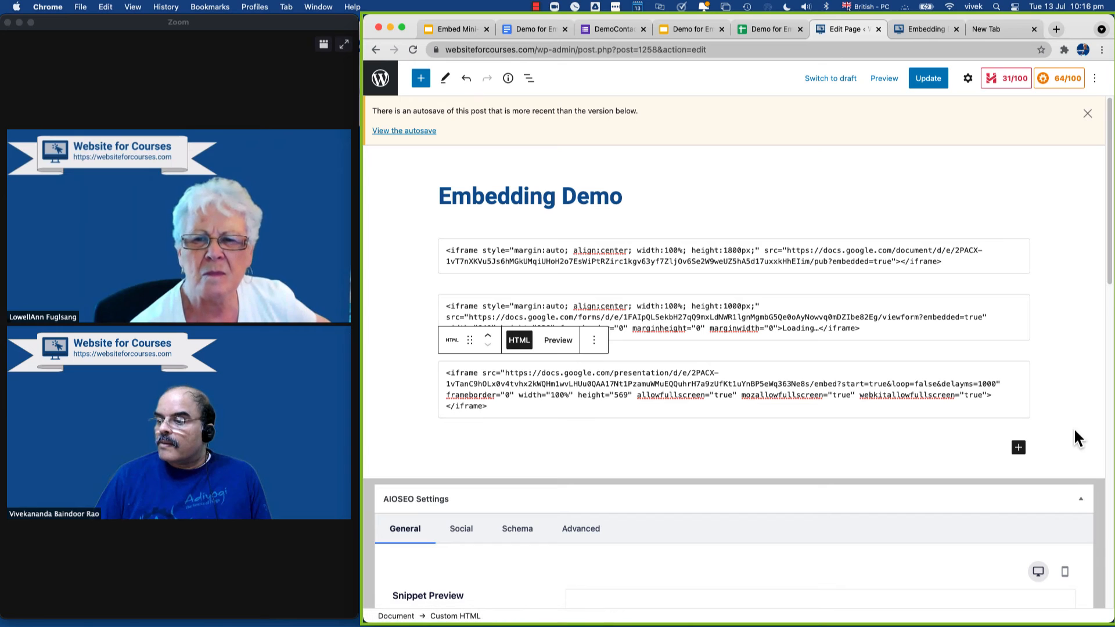
Update the page and check in a new-tab preview whether the embedded slides start playing automatically.
left_click(928, 80)
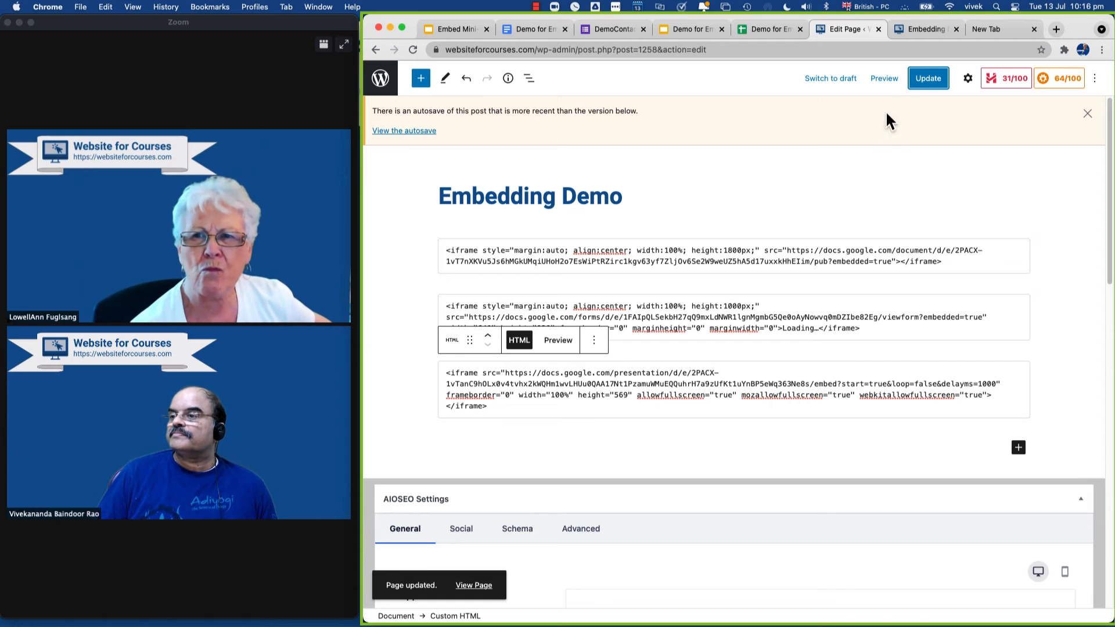
left_click(884, 79)
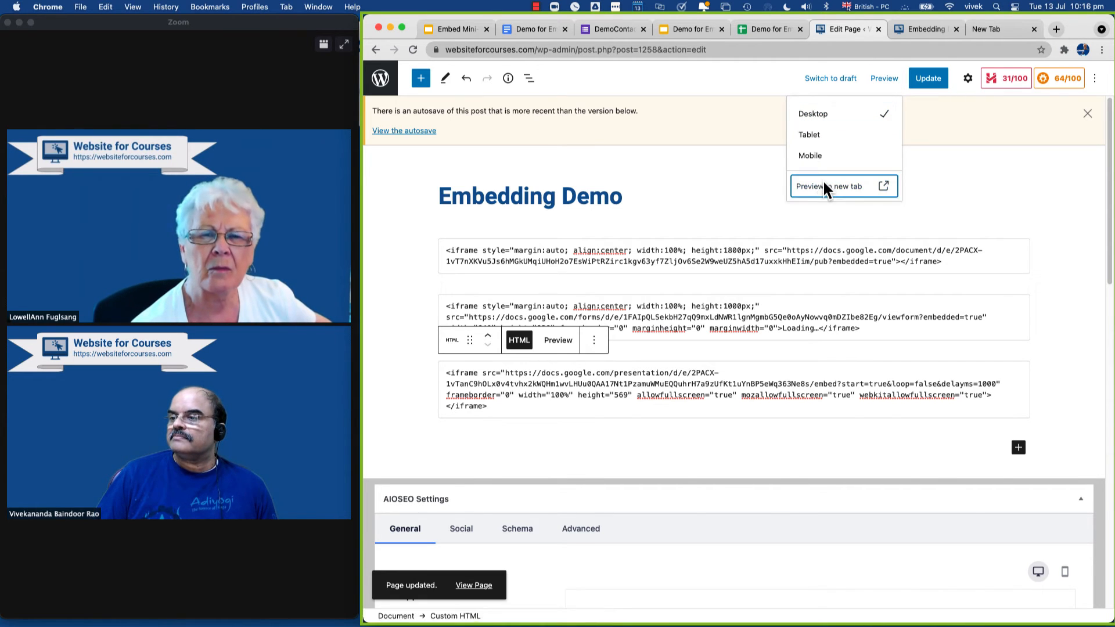
left_click(825, 186)
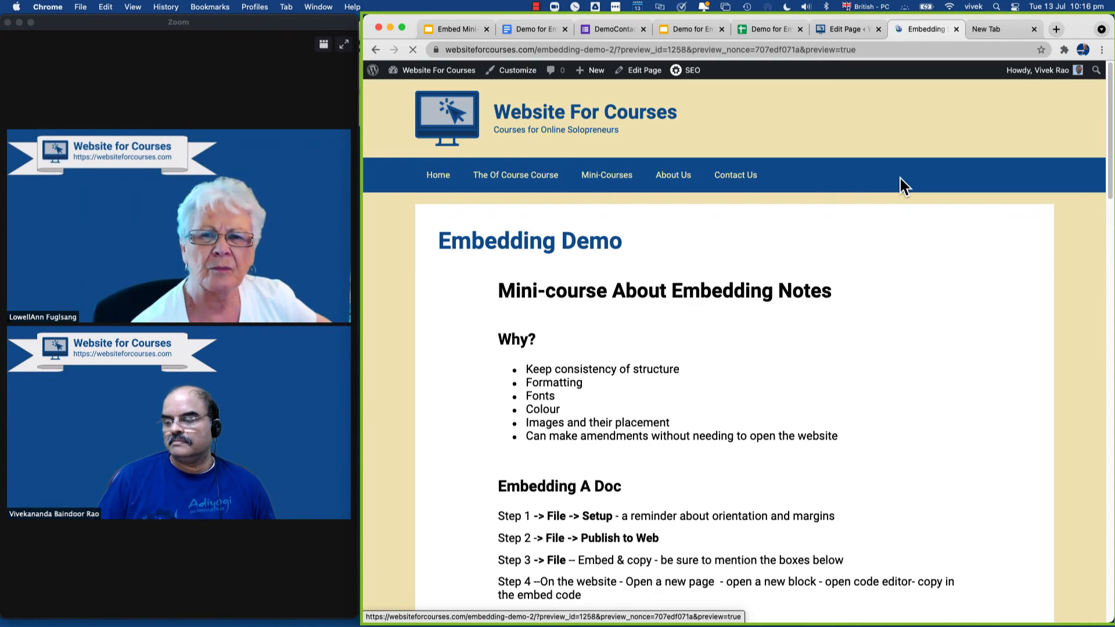
scroll(933, 292, "down", 5)
scroll(929, 292, "down", 15)
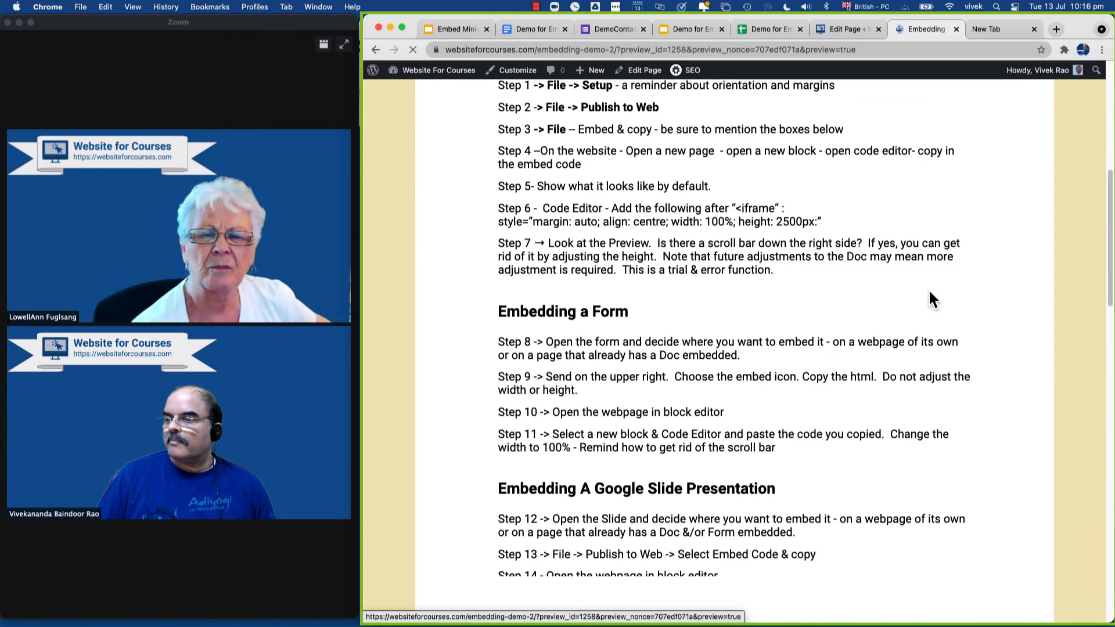
scroll(930, 294, "down", 12)
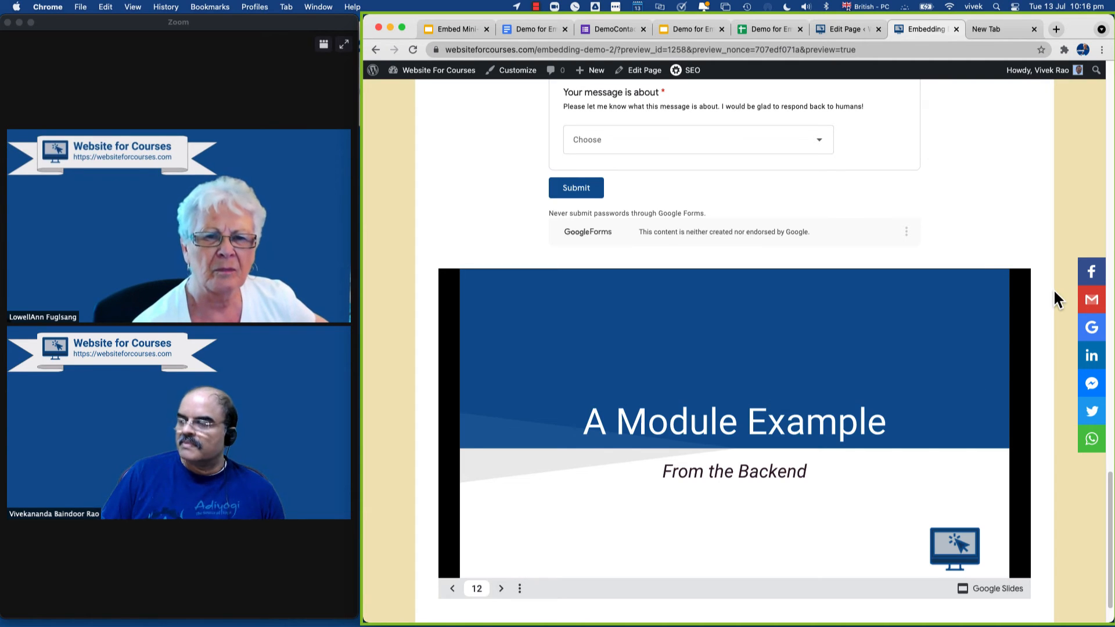
Go back to the page editor and set the presentation's delayms value to 3000.
left_click(844, 27)
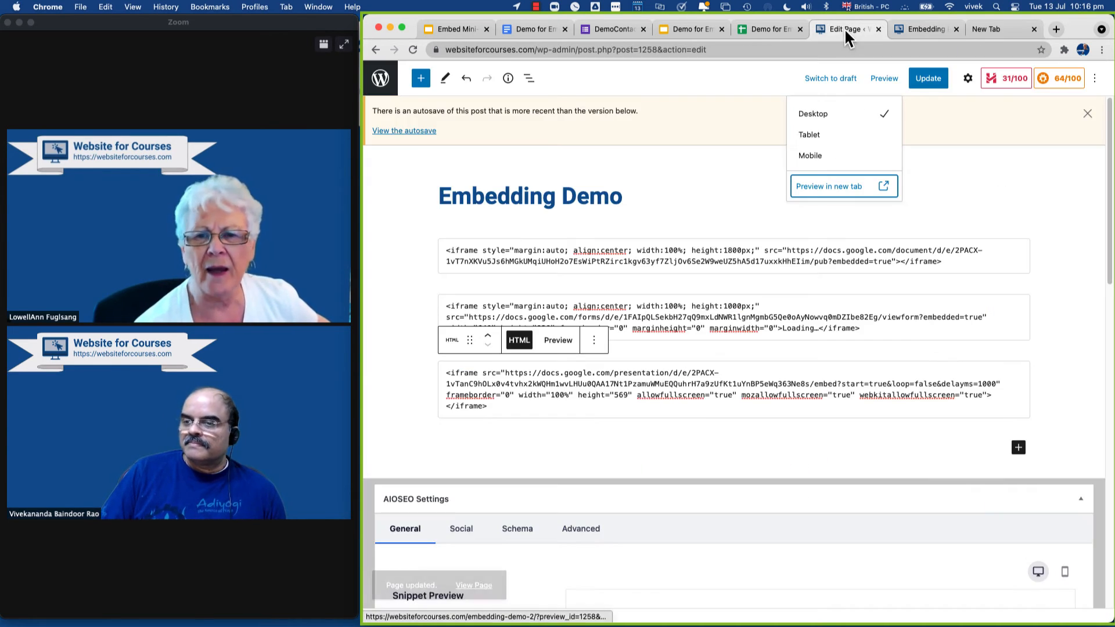
left_click(979, 385)
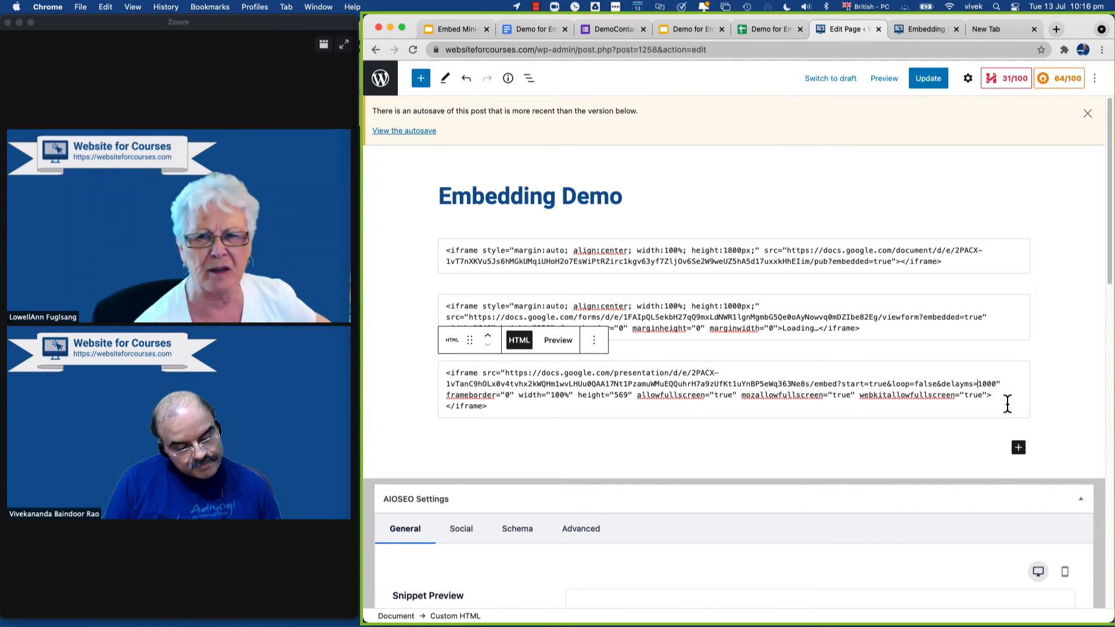
key("BackSpace")
type("3")
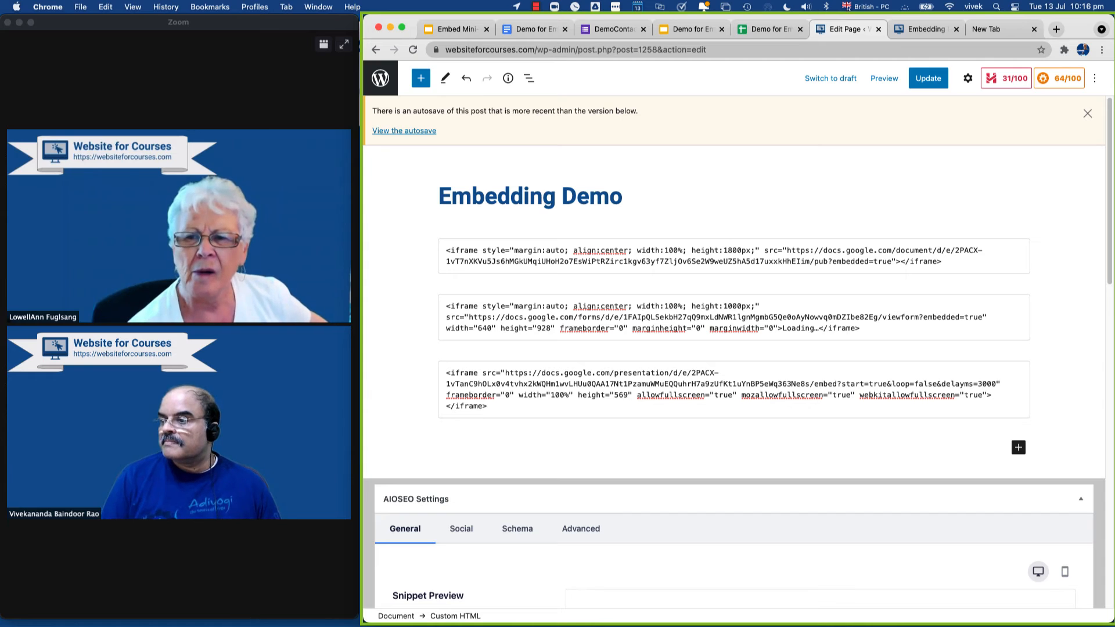
Update the page again and check the pace of the auto-advancing slides in the page preview.
left_click(928, 78)
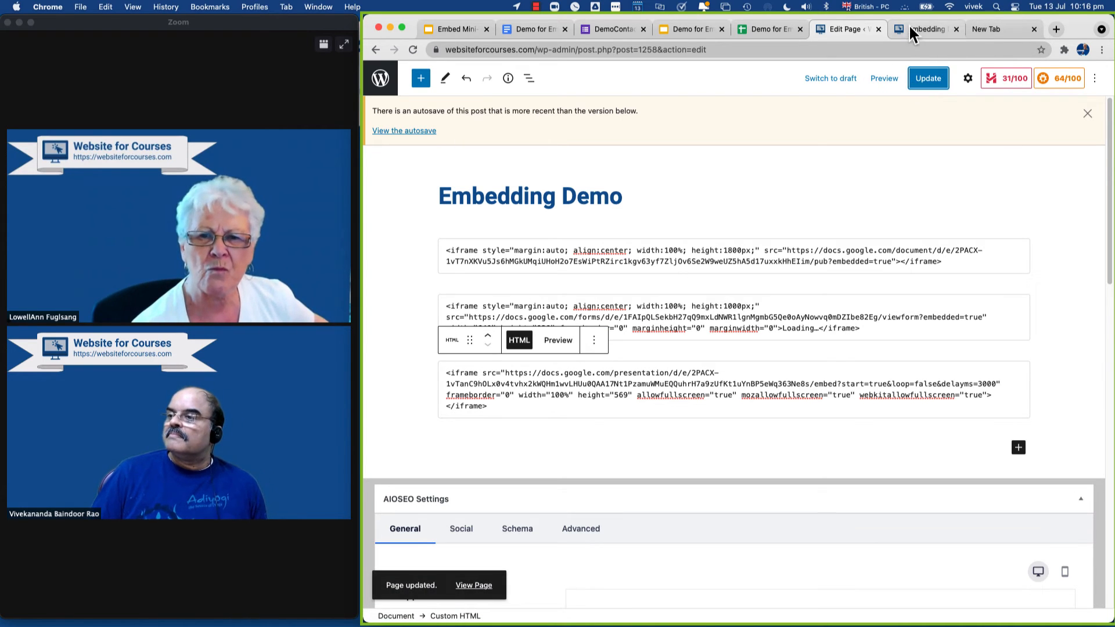
left_click(883, 80)
left_click(812, 186)
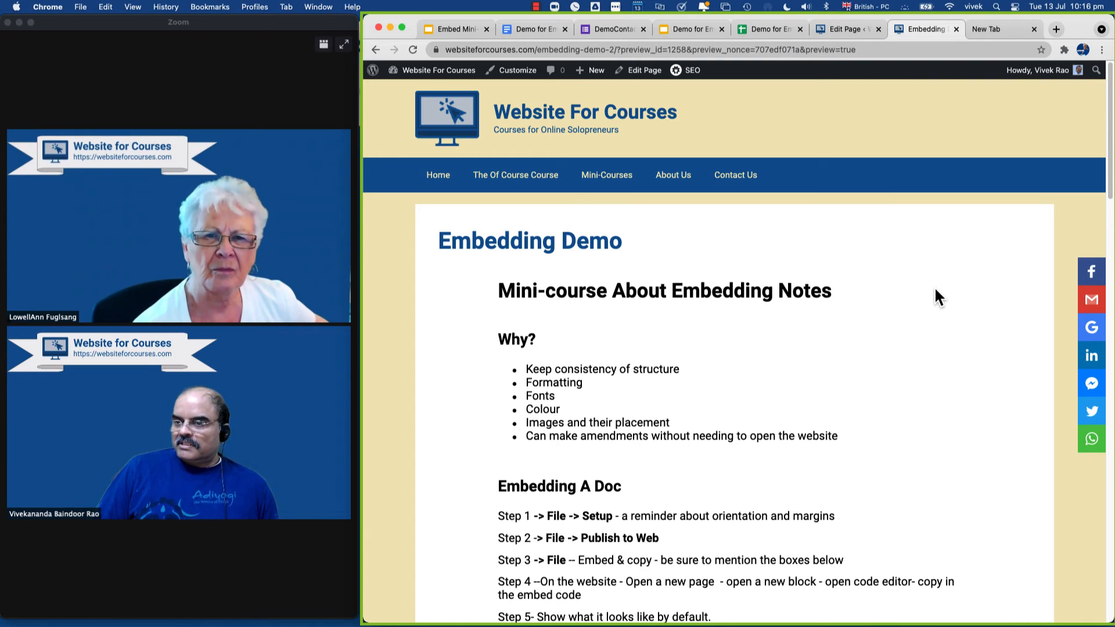
scroll(936, 287, "down", 10)
scroll(939, 292, "down", 10)
scroll(936, 287, "down", 6)
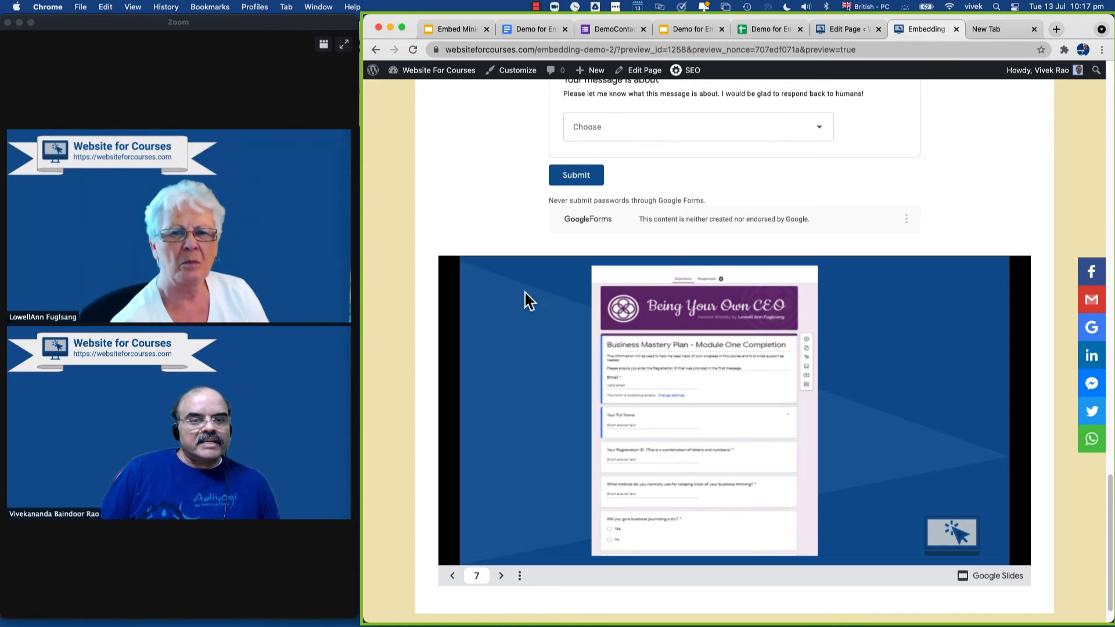
Review the previewed page's embedded notes from the page title down to the Embedding A Spreadsheet section.
scroll(889, 200, "up", 7)
scroll(889, 204, "up", 13)
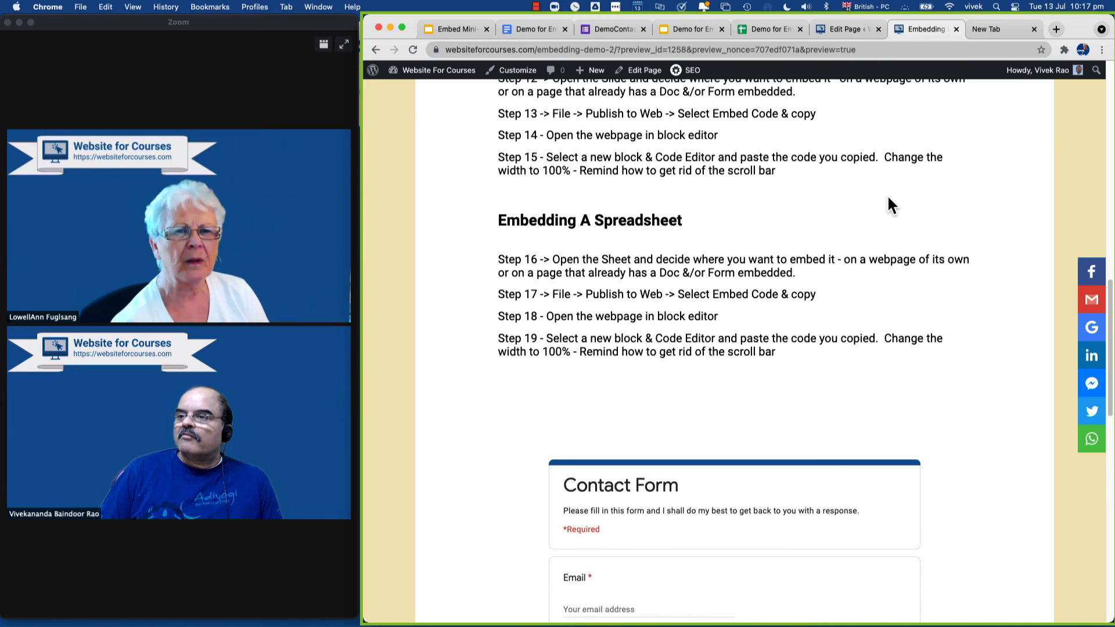
scroll(895, 210, "up", 10)
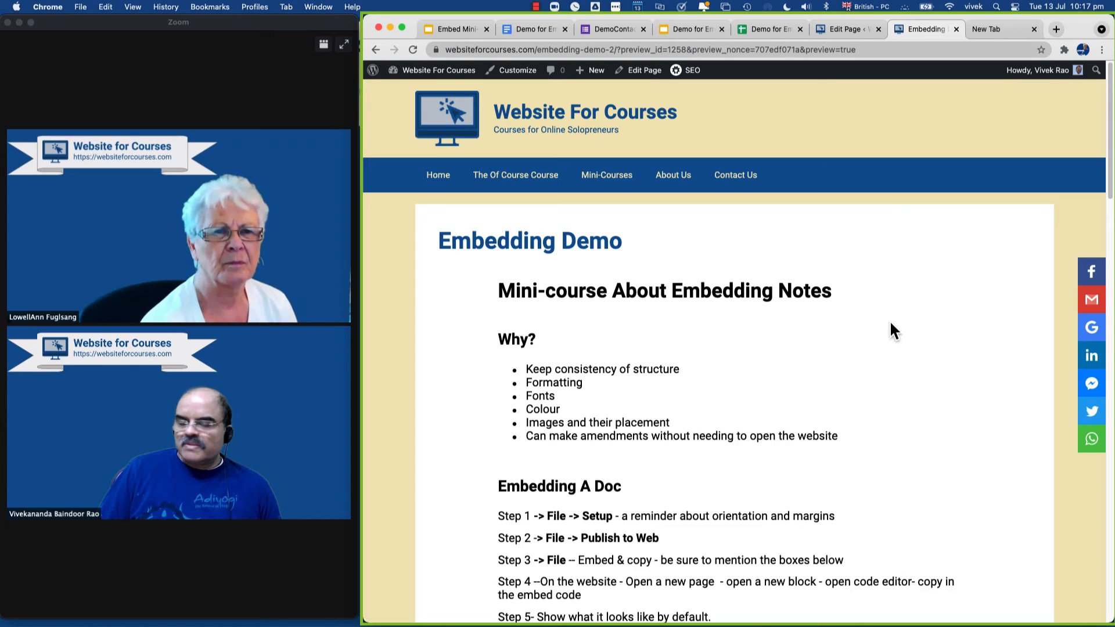
scroll(890, 319, "down", 5)
scroll(894, 326, "down", 15)
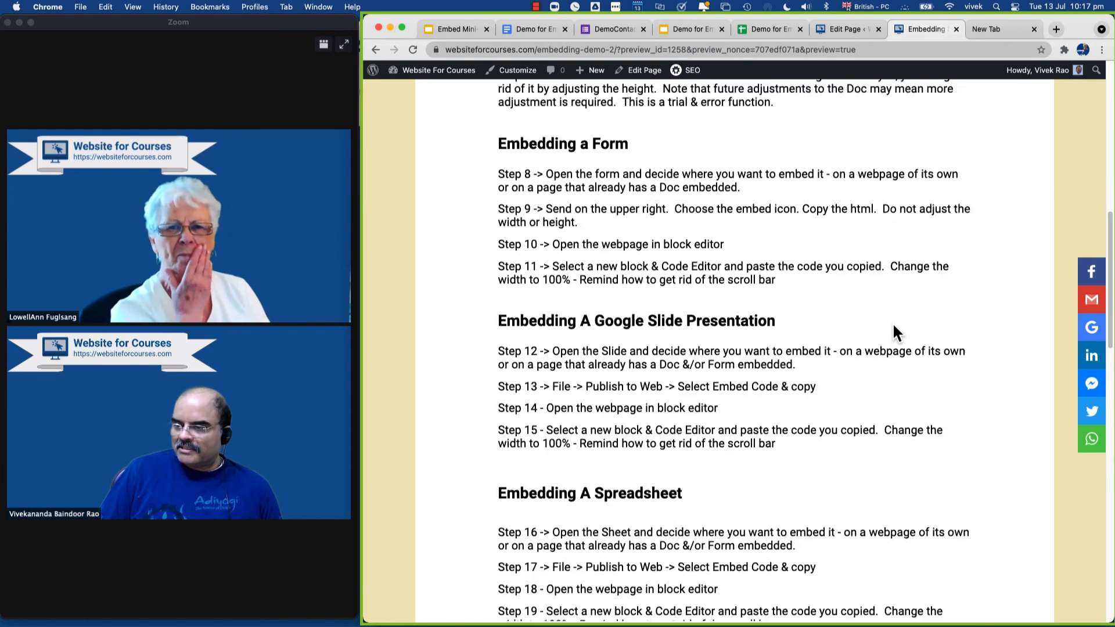
Check the embedded form and slides in the page preview, and advance the Embed Mini presentation to the Embed A Spreadsheet slide.
scroll(896, 323, "down", 7)
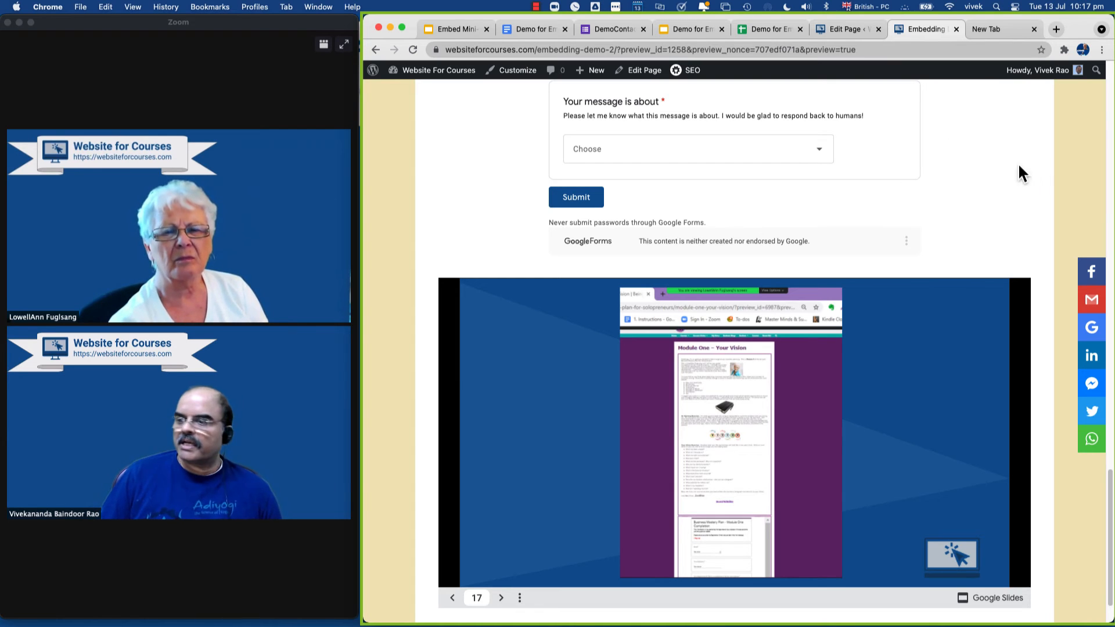
scroll(972, 189, "down", 2)
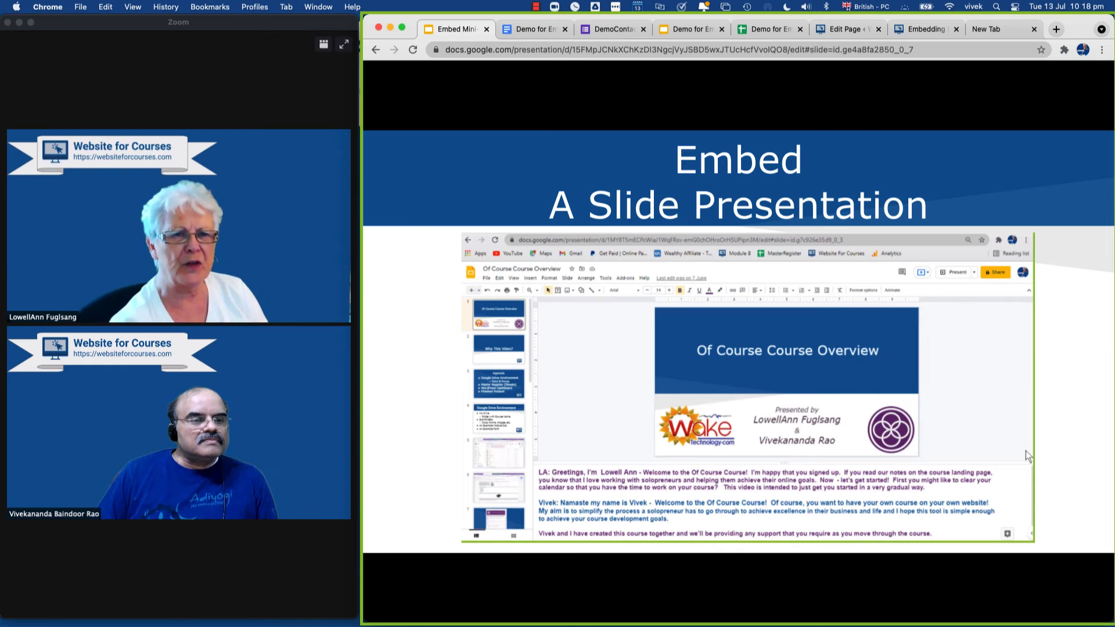
key("Right")
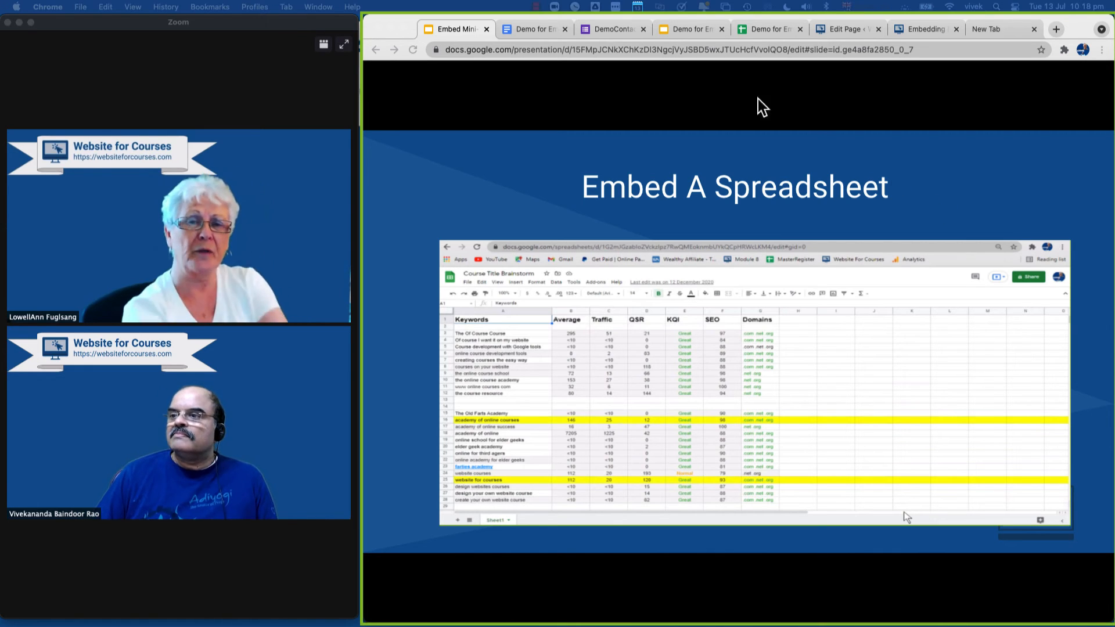
Publish the entire Demo for Embedding spreadsheet to the web as an embed and get its iframe code.
left_click(768, 29)
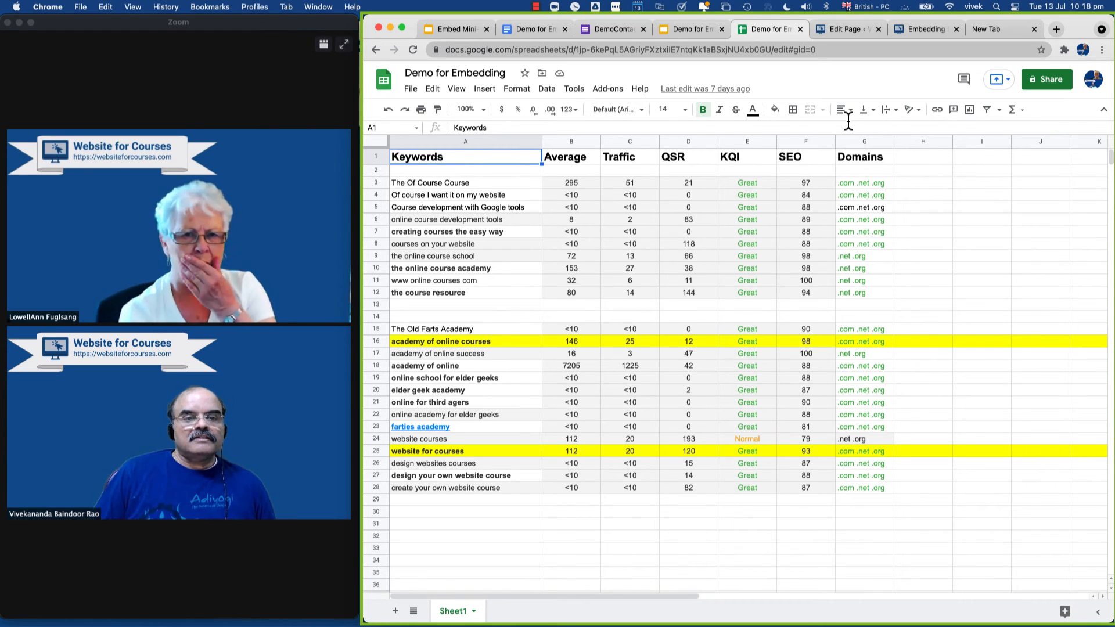
left_click(411, 91)
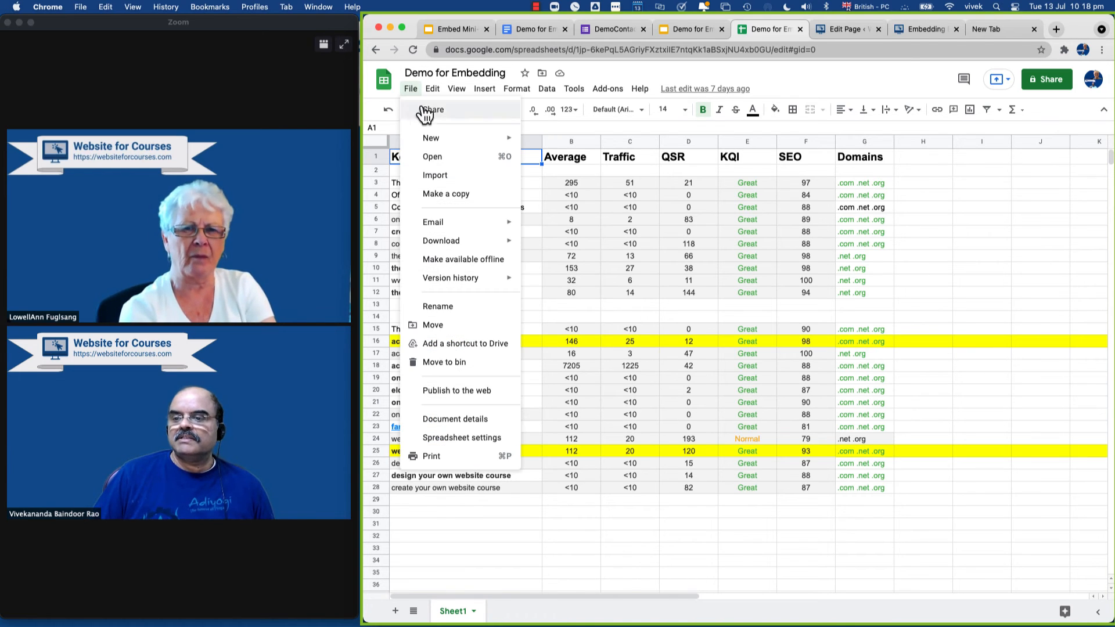
left_click(436, 393)
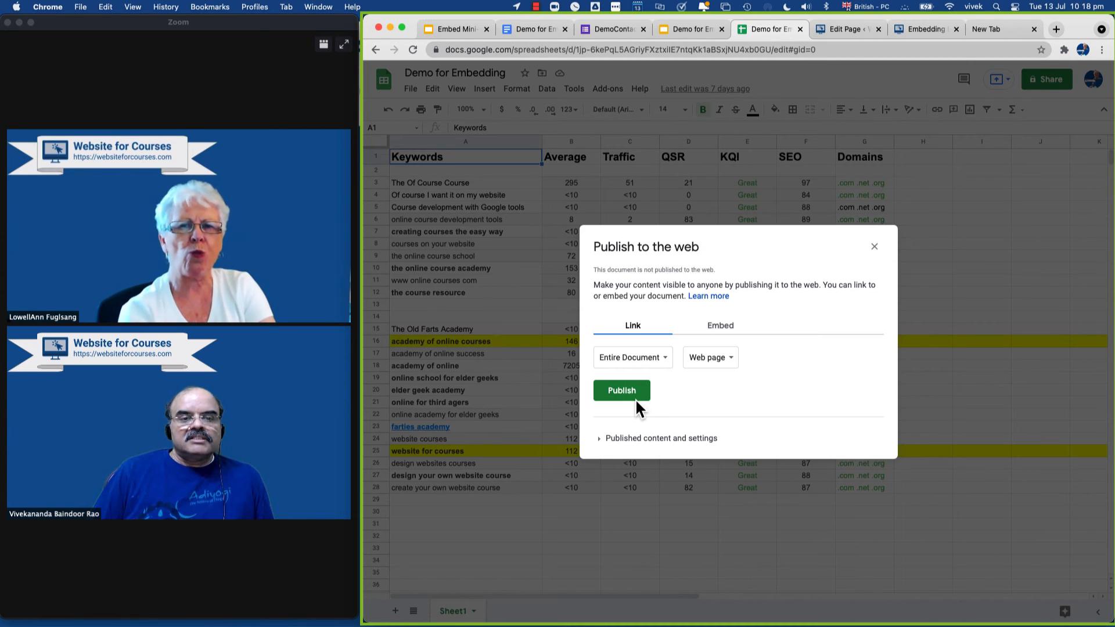
left_click(724, 331)
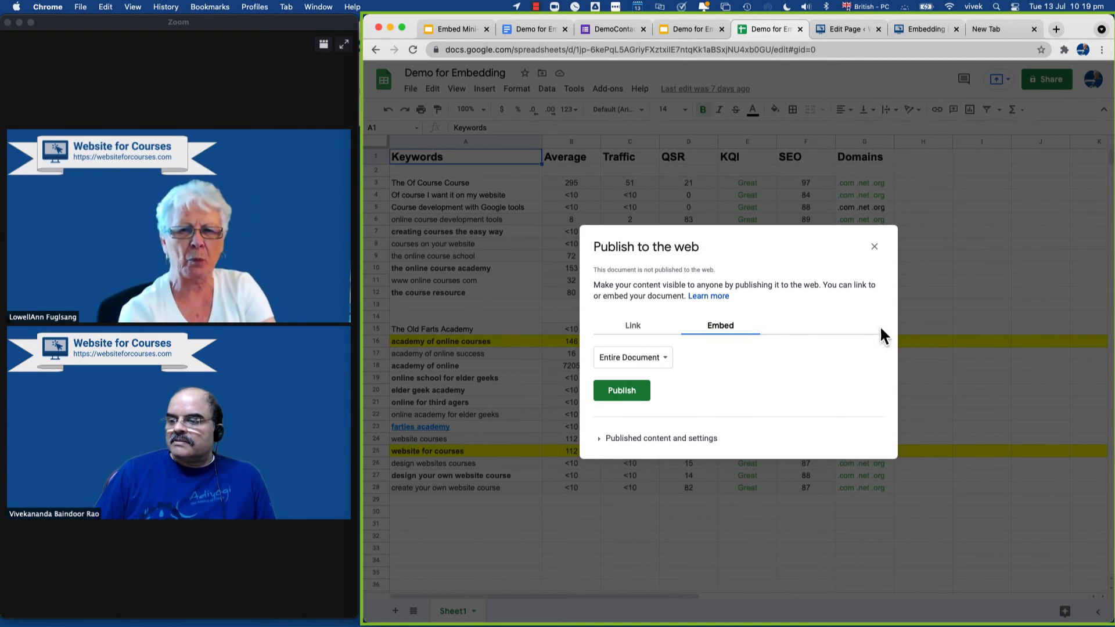
left_click(632, 395)
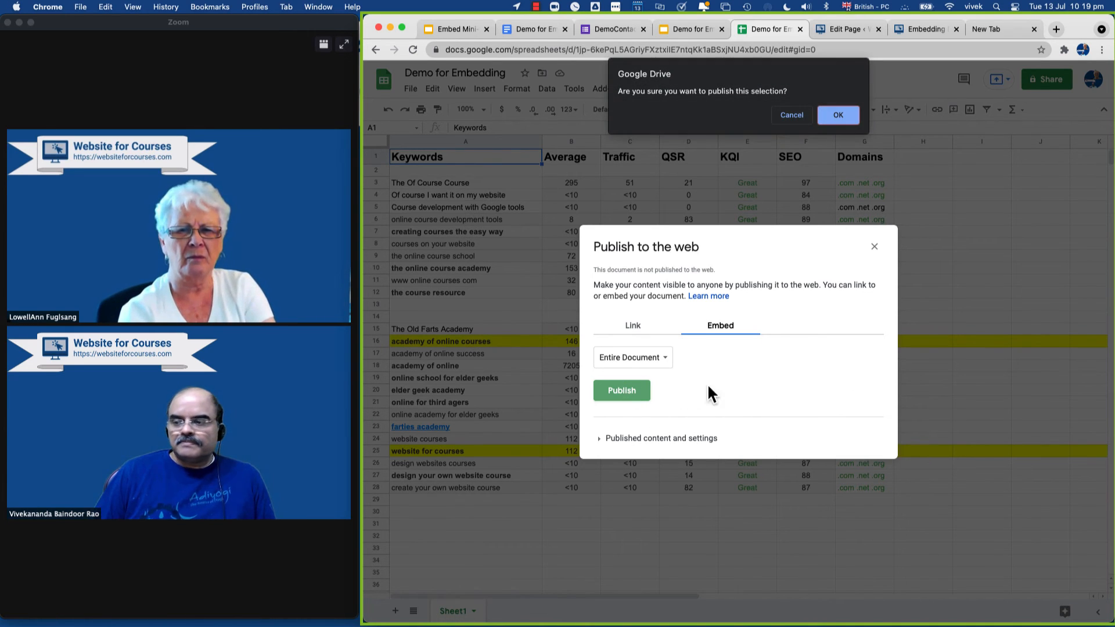
left_click(847, 115)
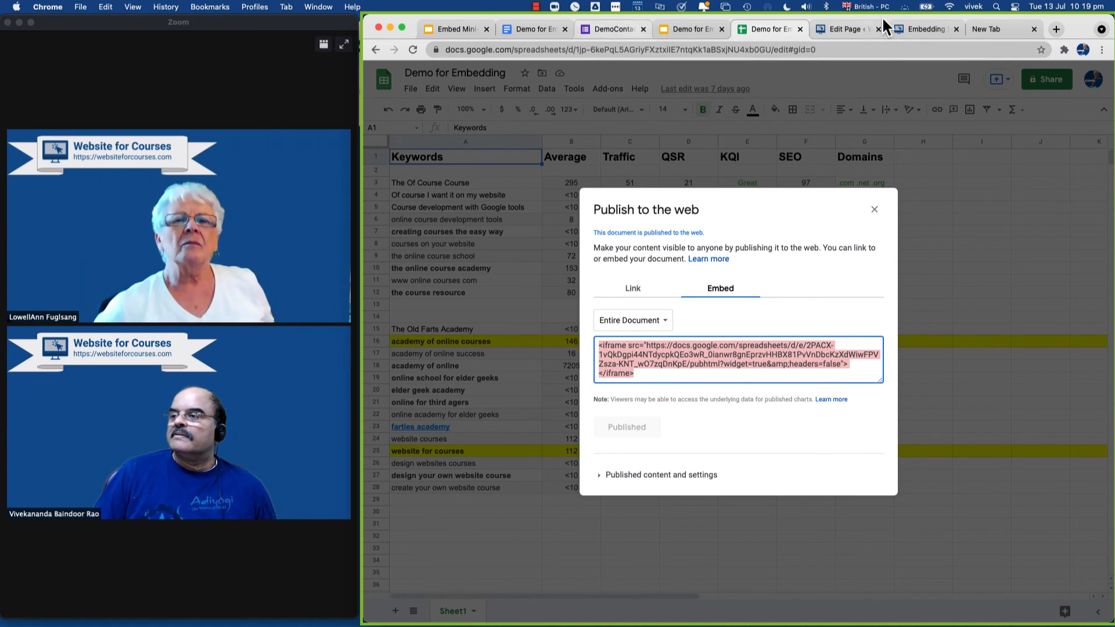
Add a Custom HTML block below the presentation embed in the page editor and paste the spreadsheet's iframe code into it.
left_click(838, 26)
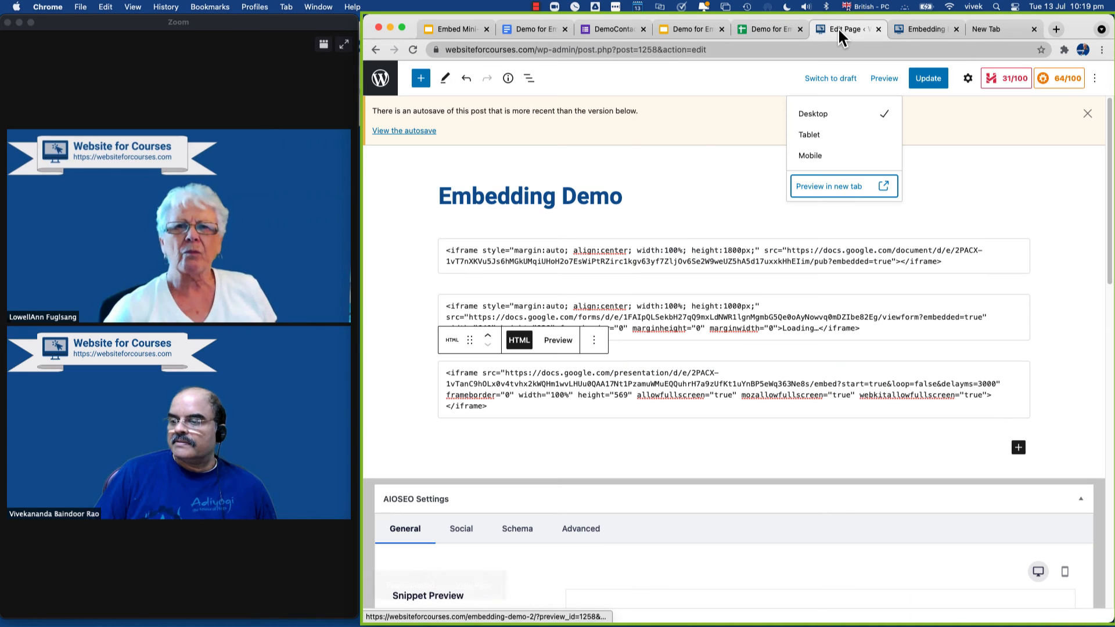
left_click(1019, 450)
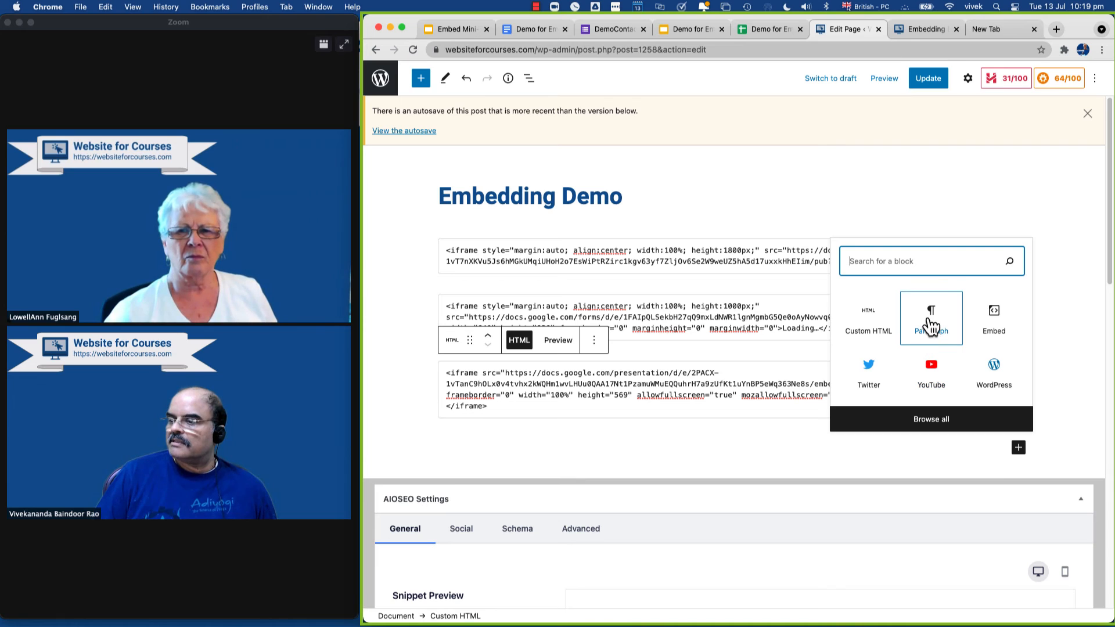
left_click(869, 321)
left_click(508, 456)
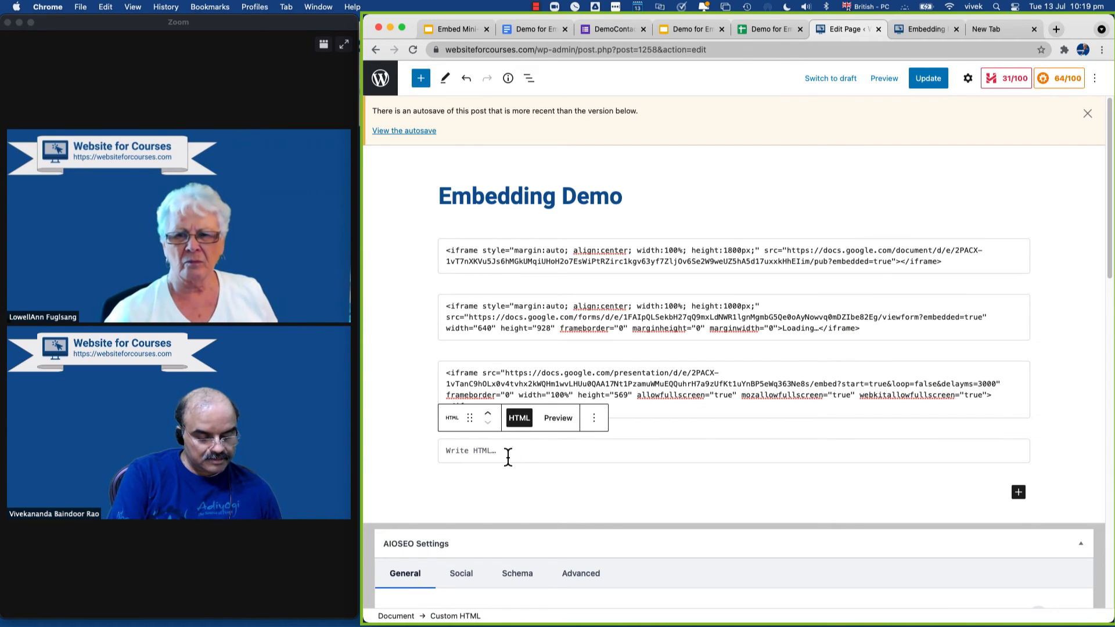
type("<iframe src=\"https://docs.google.com/spreadsheets/d/e/2PACX-1vQkDgpi44NTdycpkQEo3wR_0ianwr8gnEprzvHHBX81PvVnDbcKzXdWiwFPVZsza-KNT_wO7zqDnKpE/pubhtml?widget=true&amp;headers=false\"></iframe>")
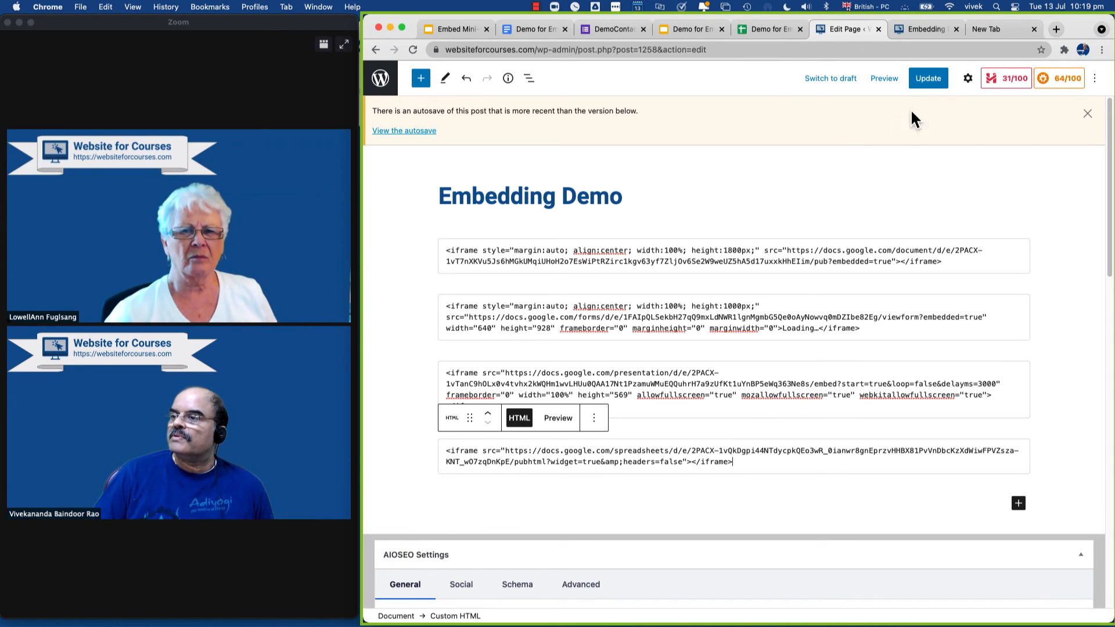
Update the page and check the embedded spreadsheet's size and the Embedding A Spreadsheet instructions in a new-tab preview.
left_click(929, 79)
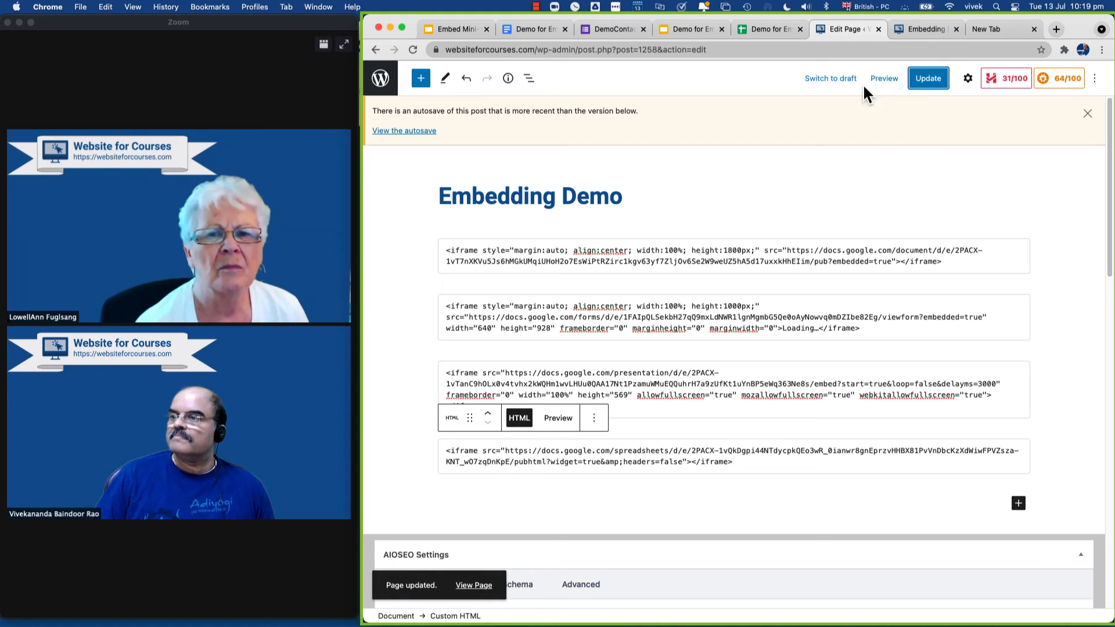
left_click(882, 80)
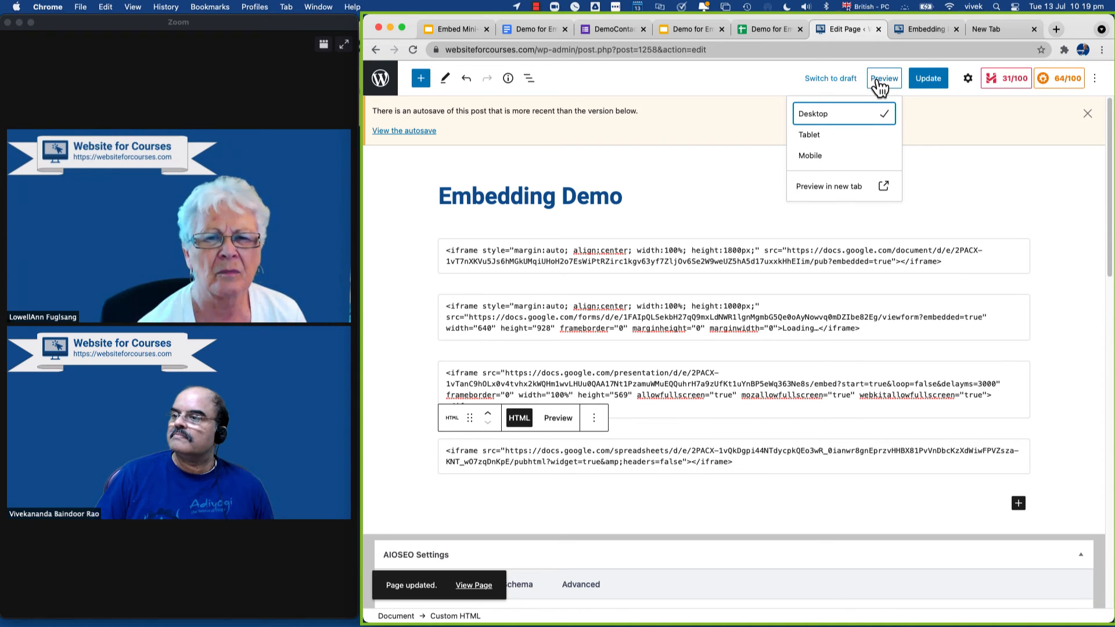
left_click(841, 187)
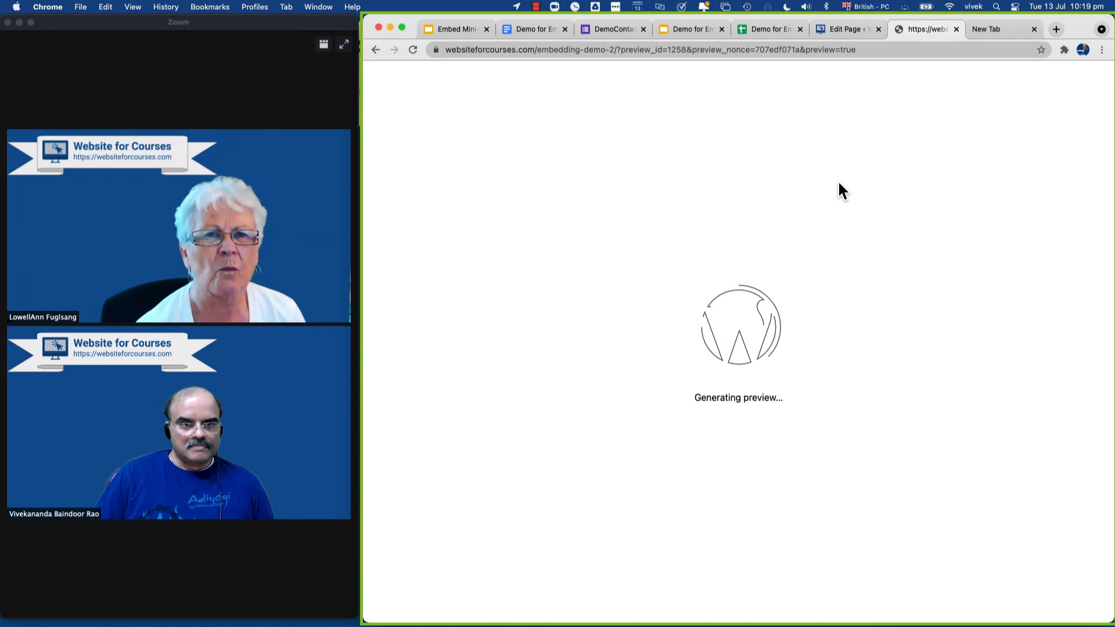
scroll(942, 294, "down", 5)
scroll(941, 294, "down", 15)
scroll(942, 305, "down", 15)
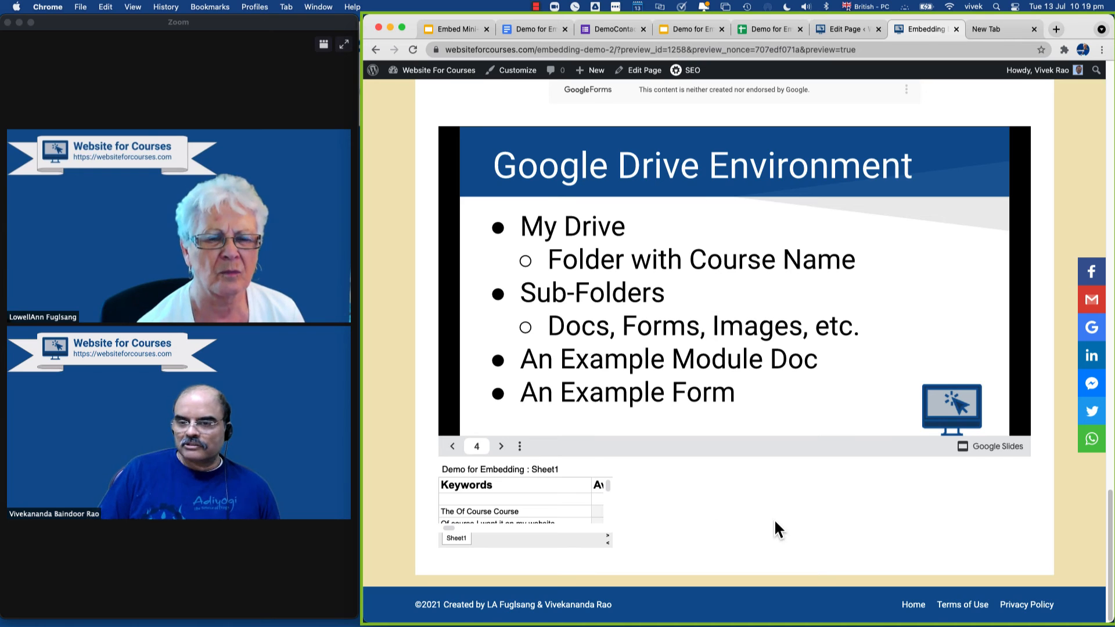
scroll(772, 518, "up", 5)
scroll(780, 517, "up", 10)
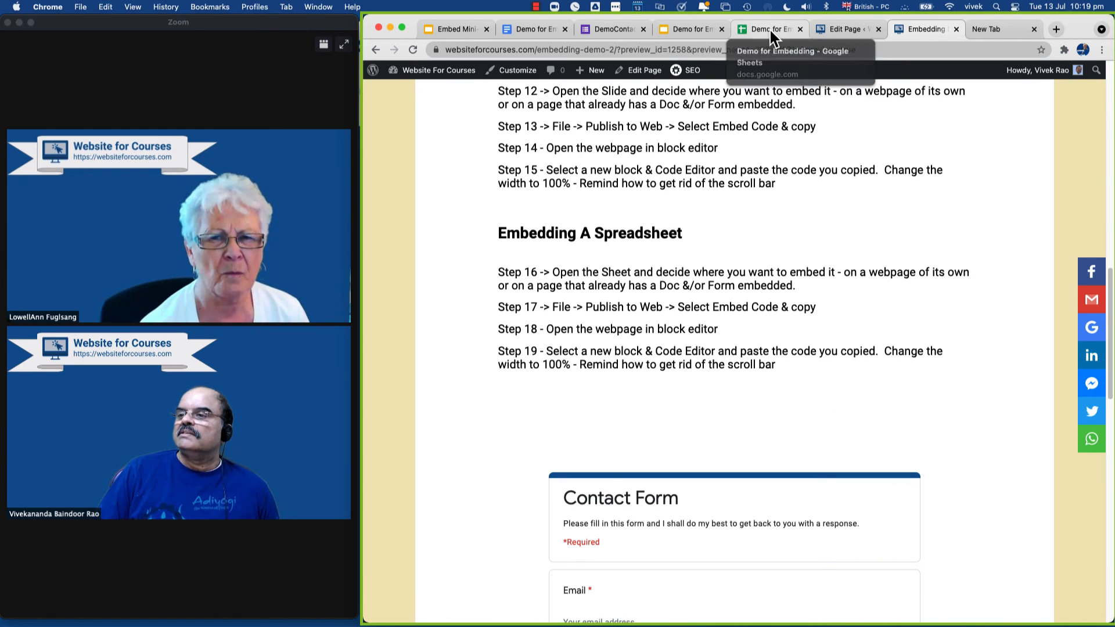
Return to the page editor and start a style attribute in the spreadsheet's iframe tag with margin:auto; align:center;.
left_click(834, 27)
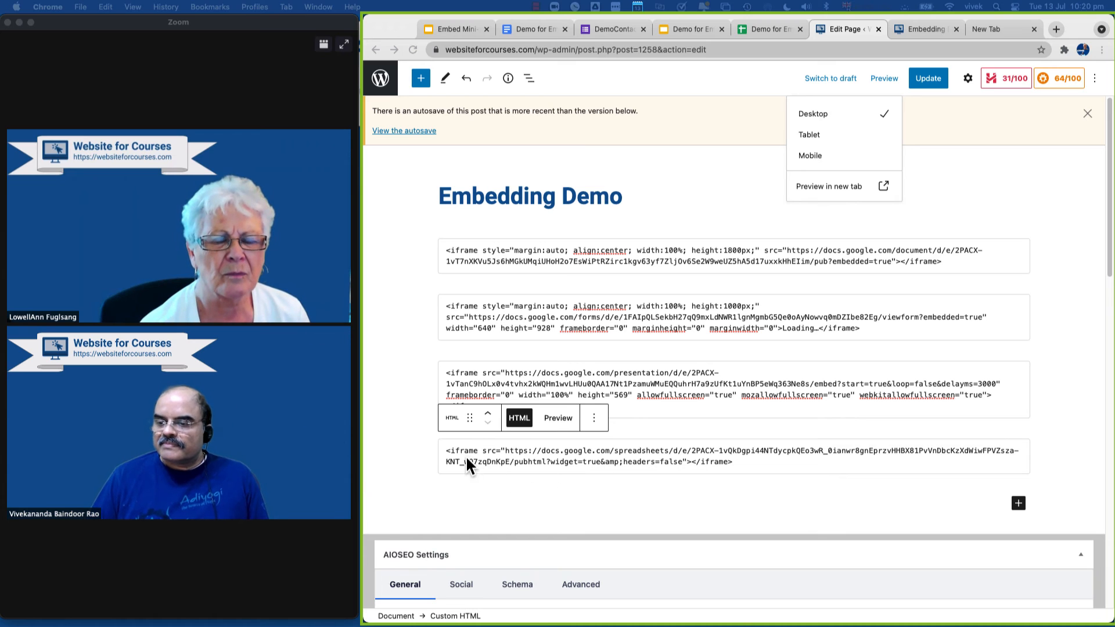
left_click(483, 452)
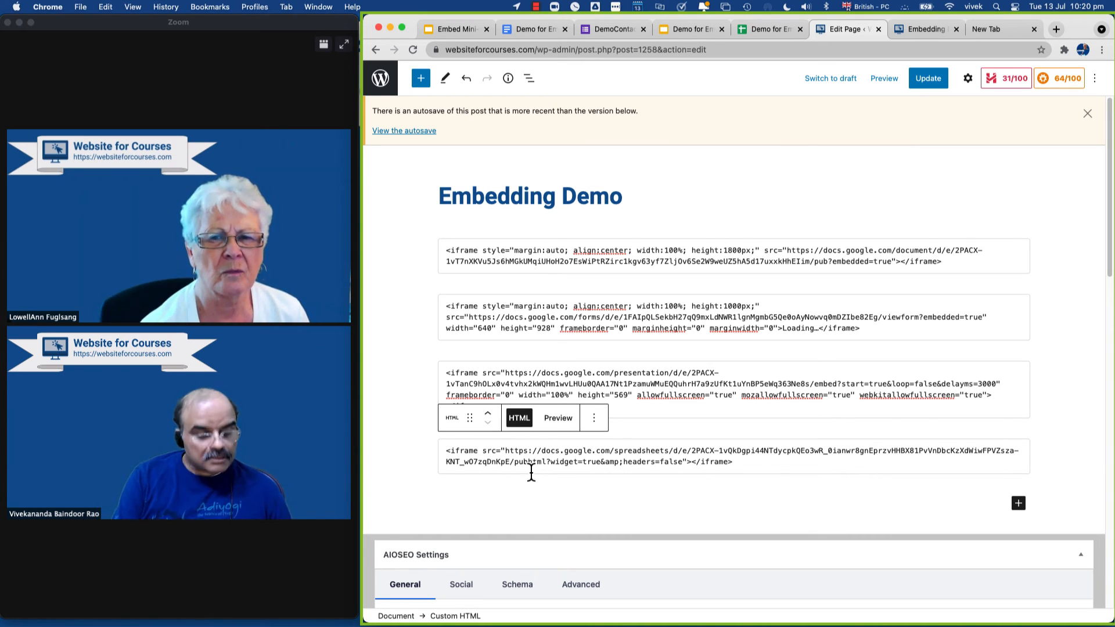
type("style=")
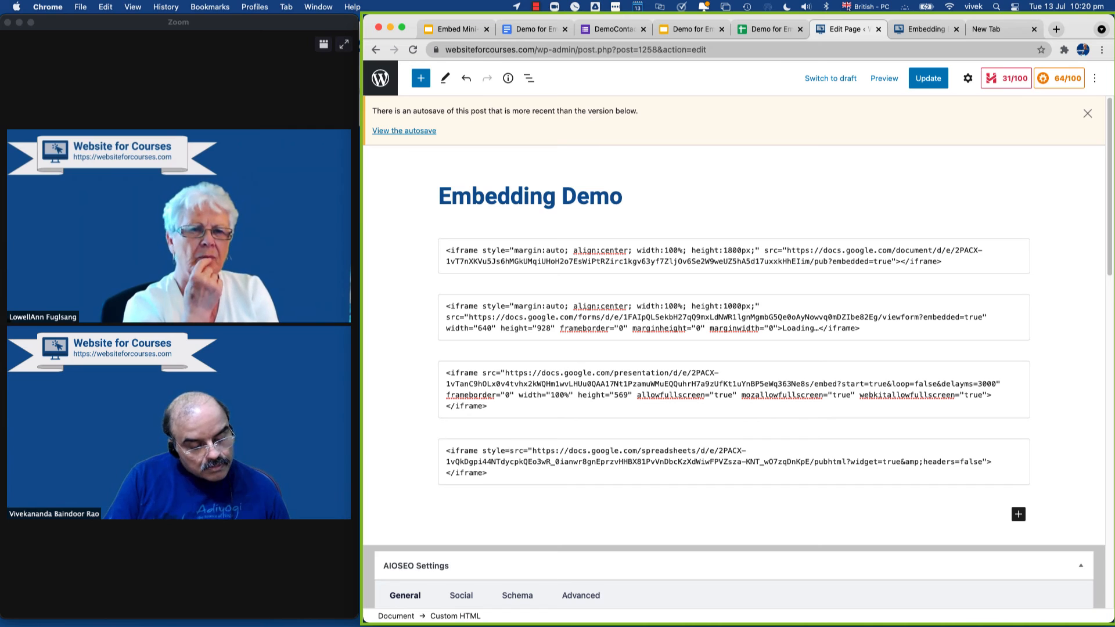
type("\"ma")
type("rgin")
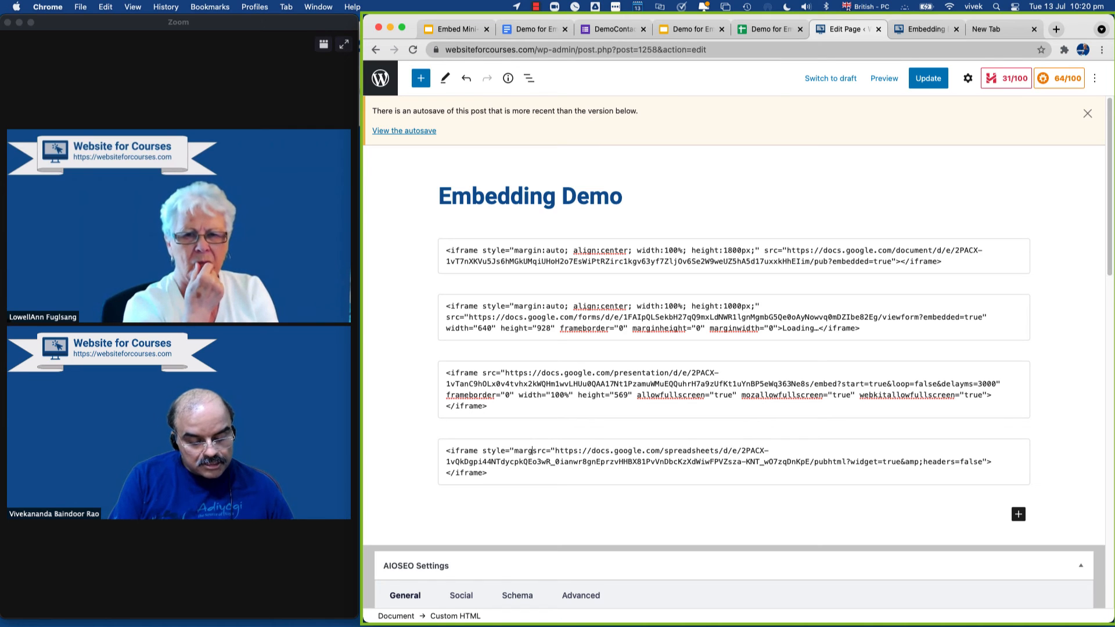
type(":auto")
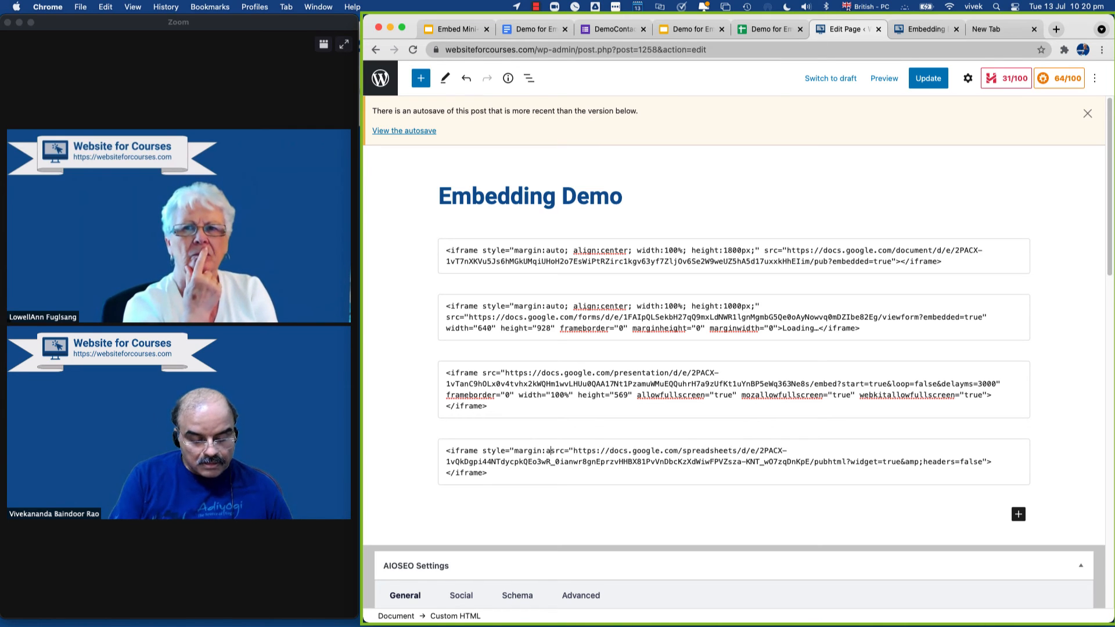
type("; ali")
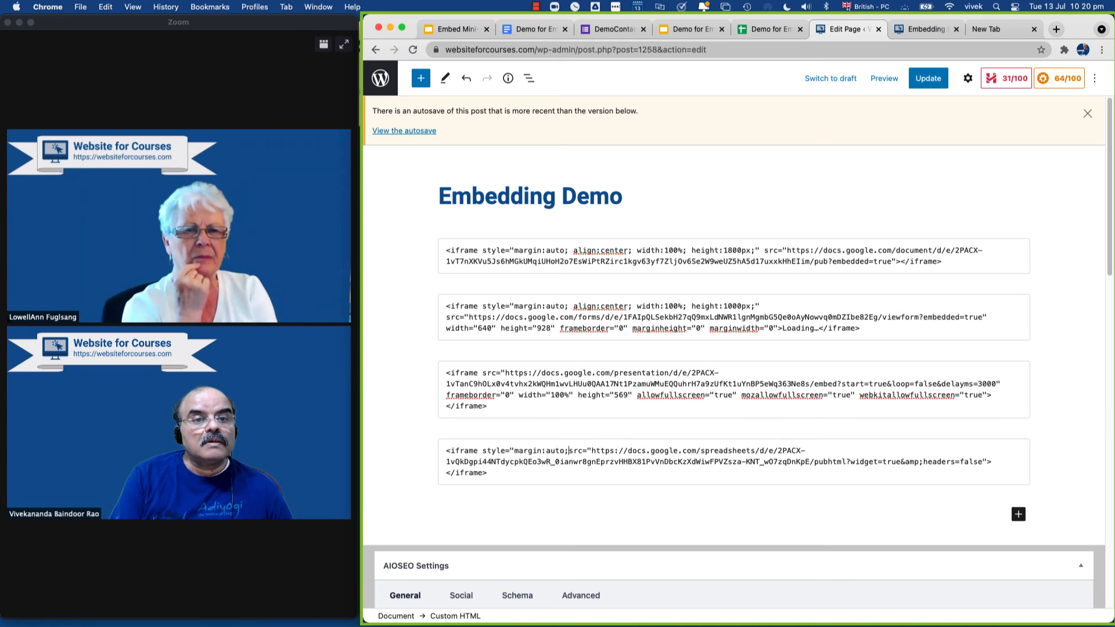
type("gn")
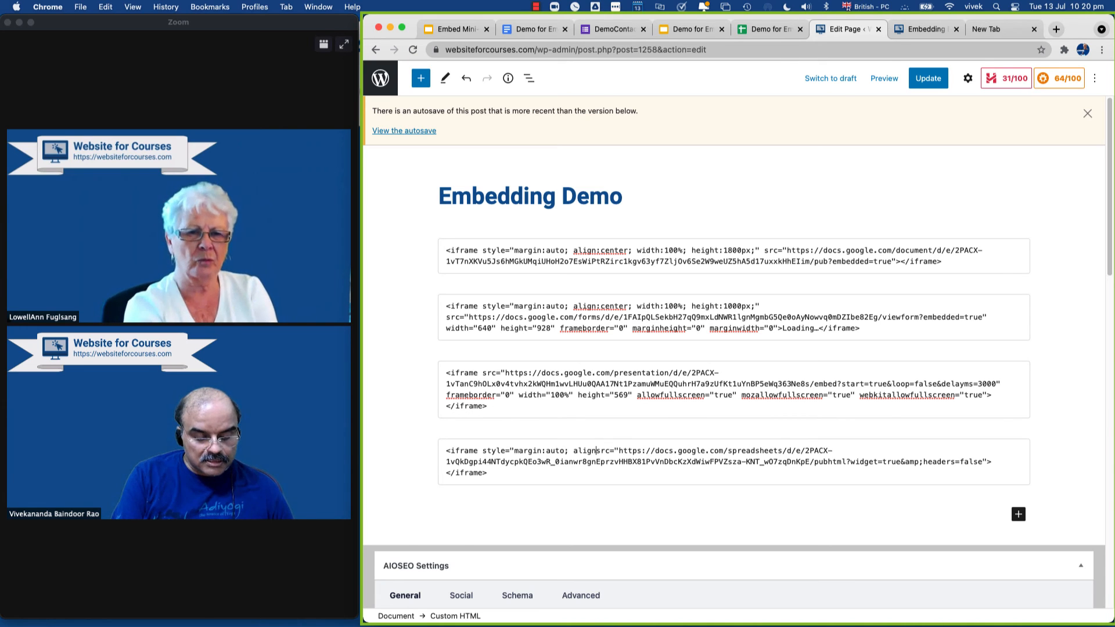
type(":cent")
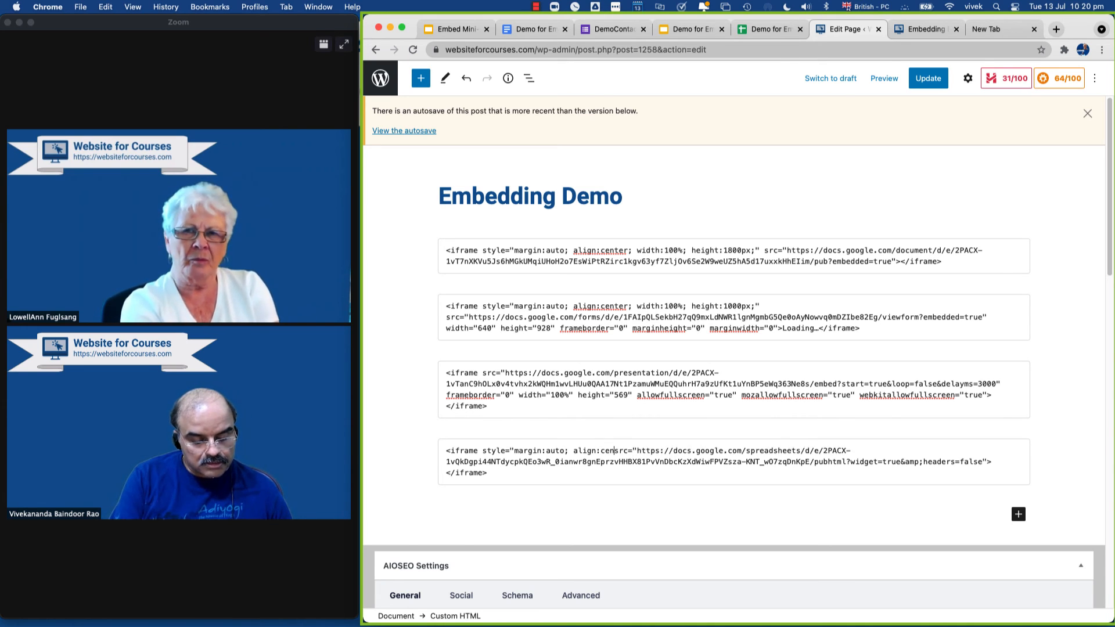
type("er;")
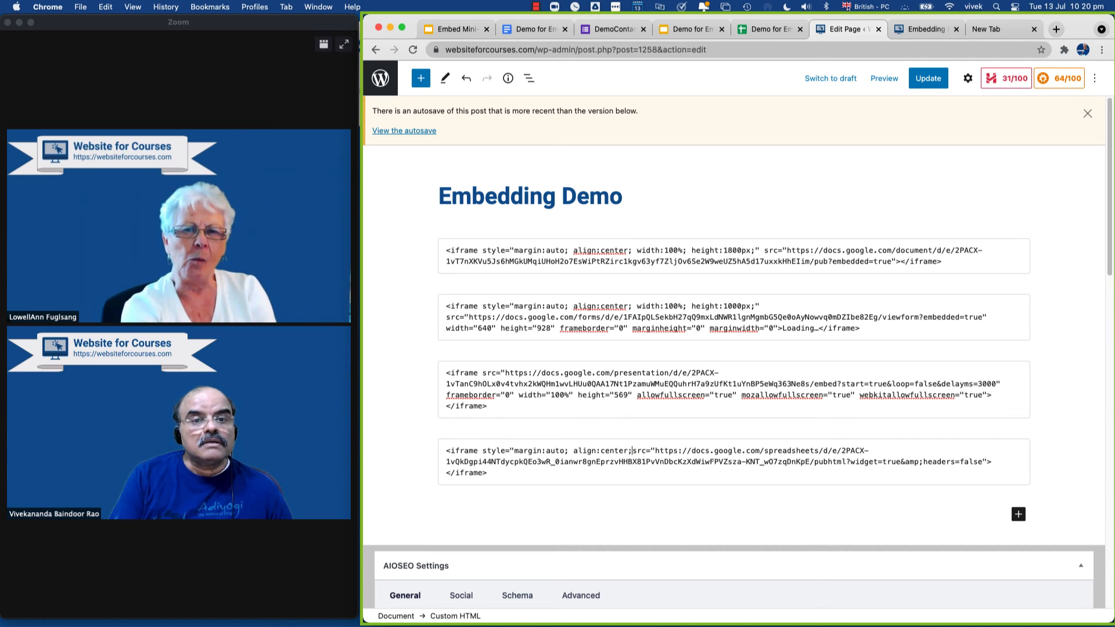
Complete the spreadsheet iframe's style attribute with width:100%; height:18000px; and update the page.
type(" width")
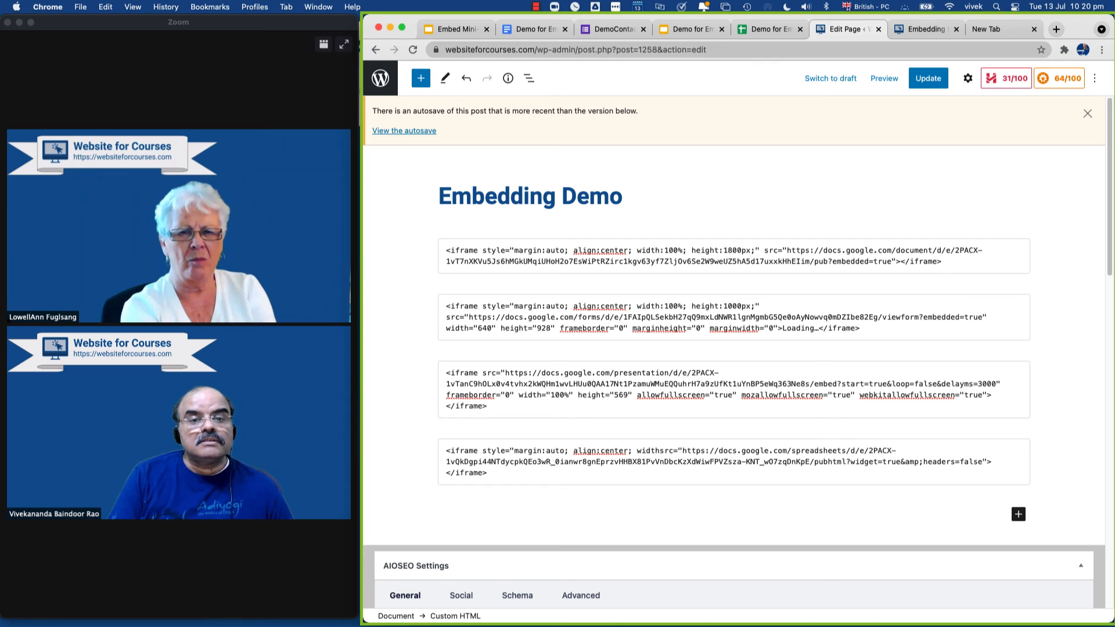
type(":100")
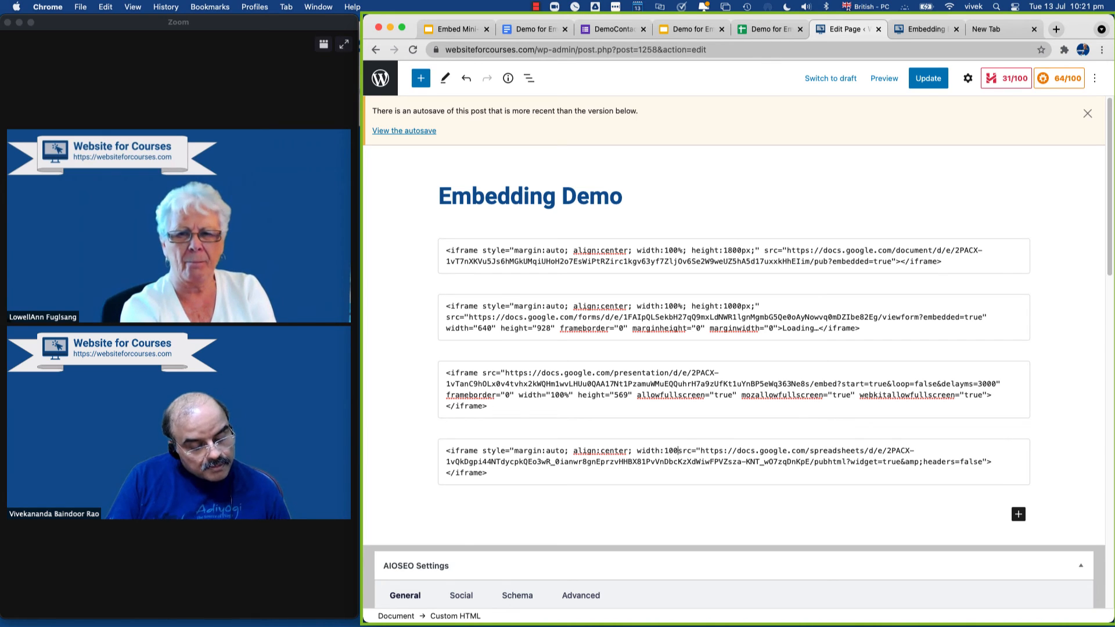
type("%")
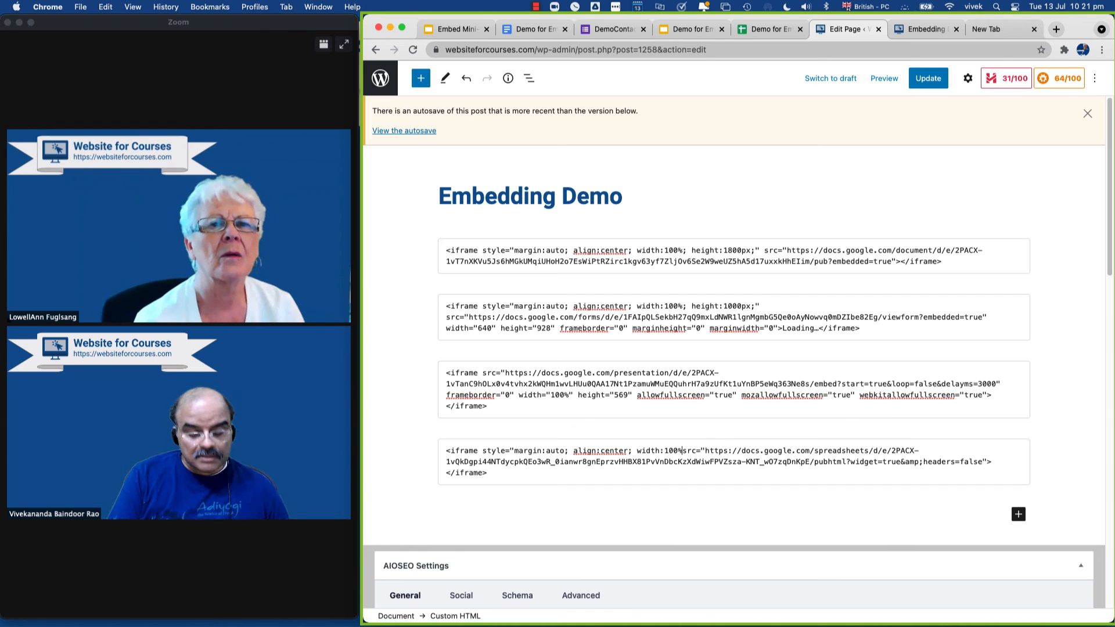
type("; height")
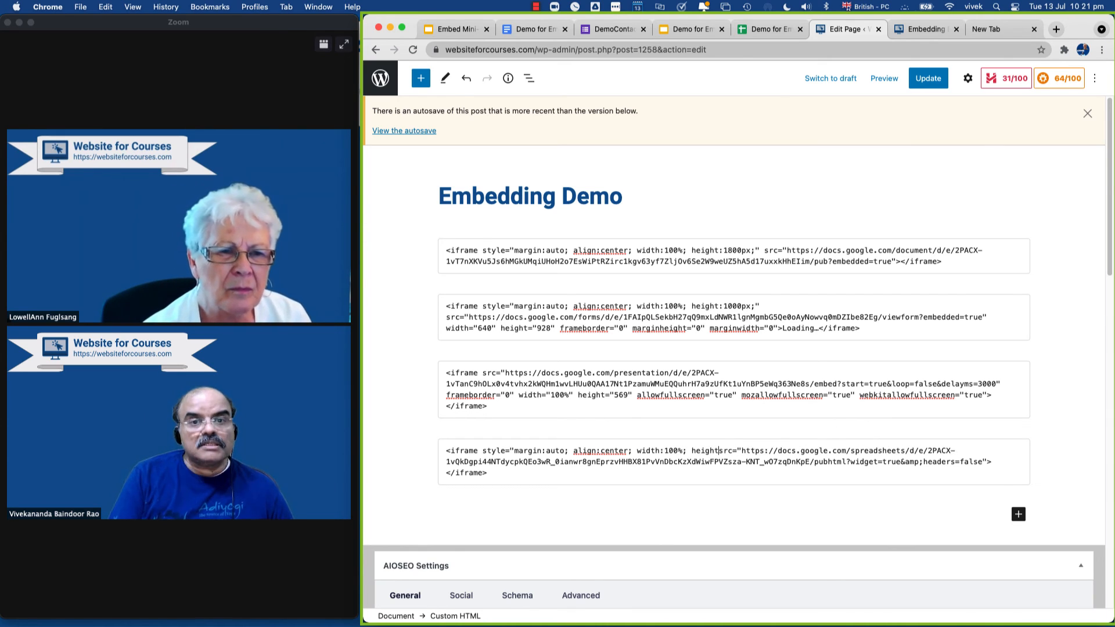
type(":")
type("1")
type("800")
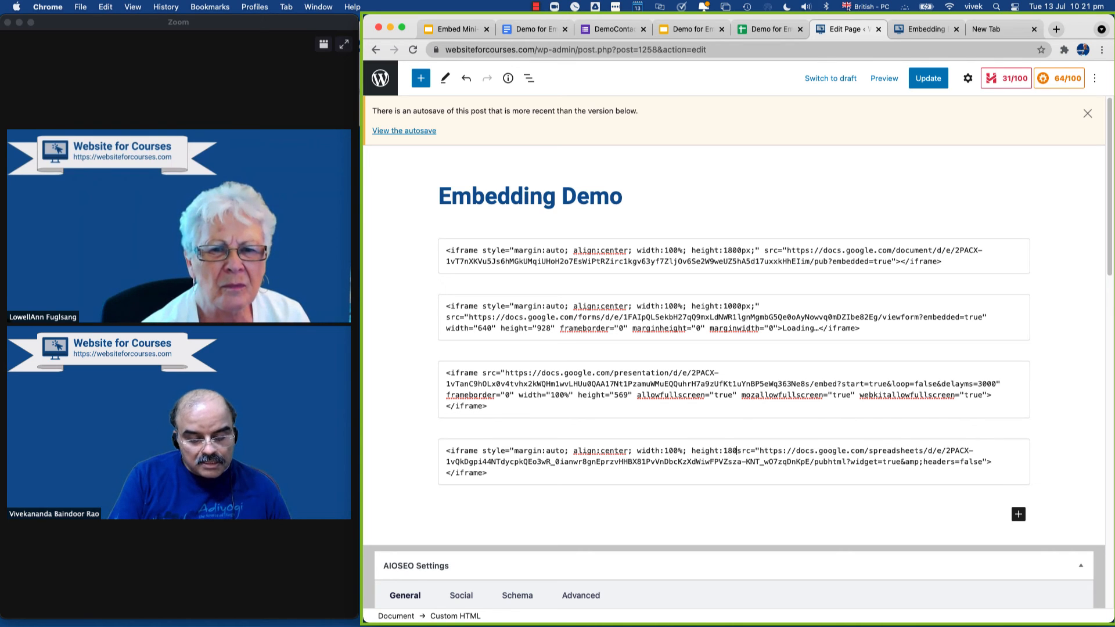
type("0px")
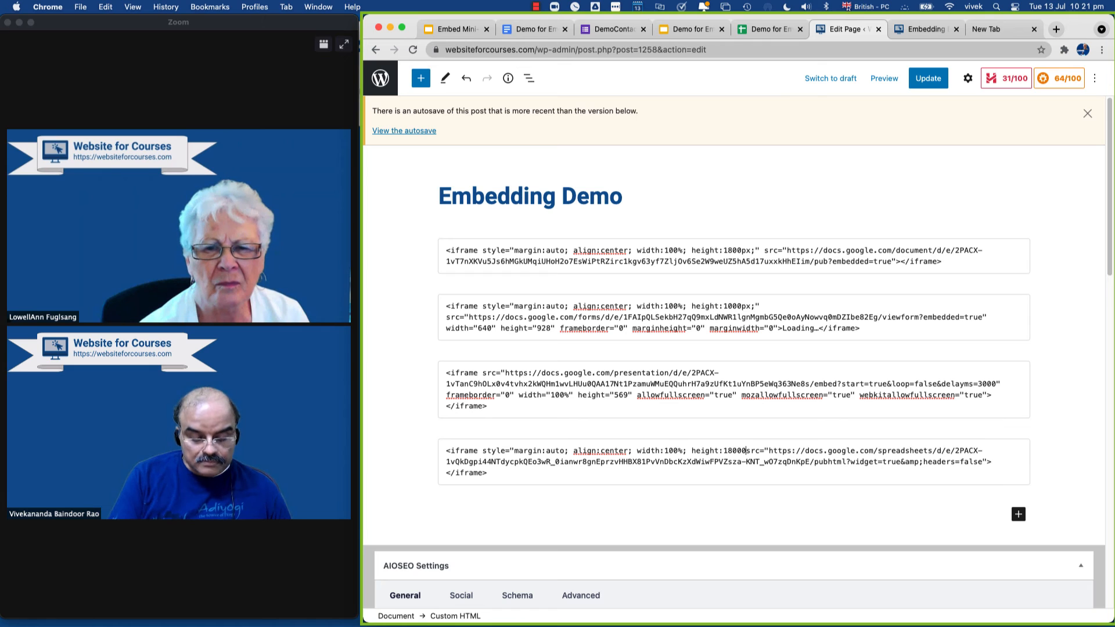
type(";\"")
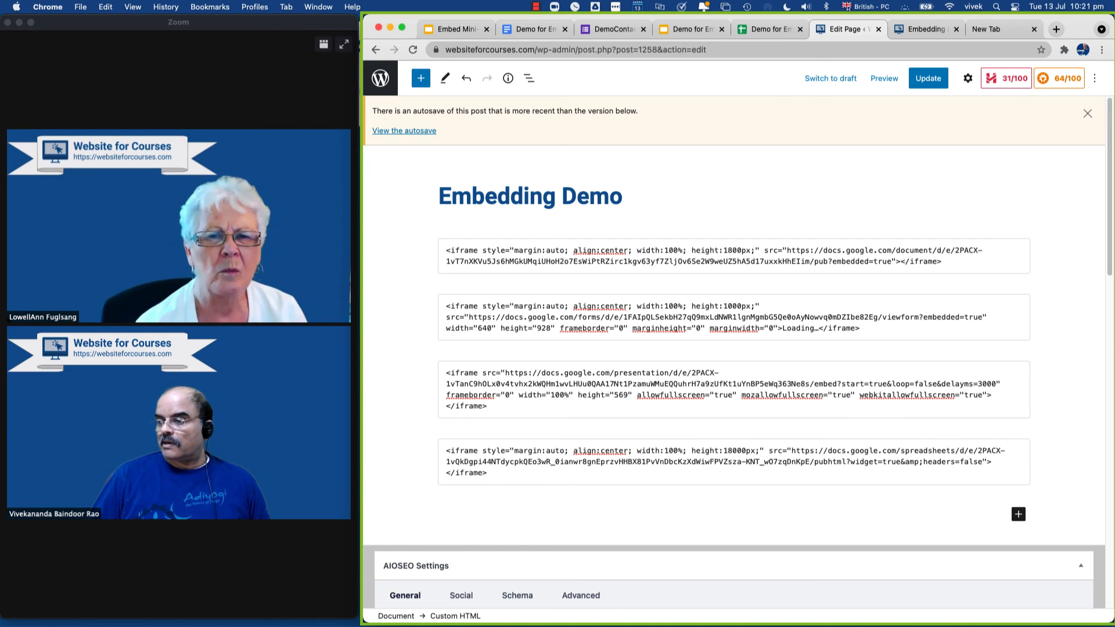
left_click(931, 77)
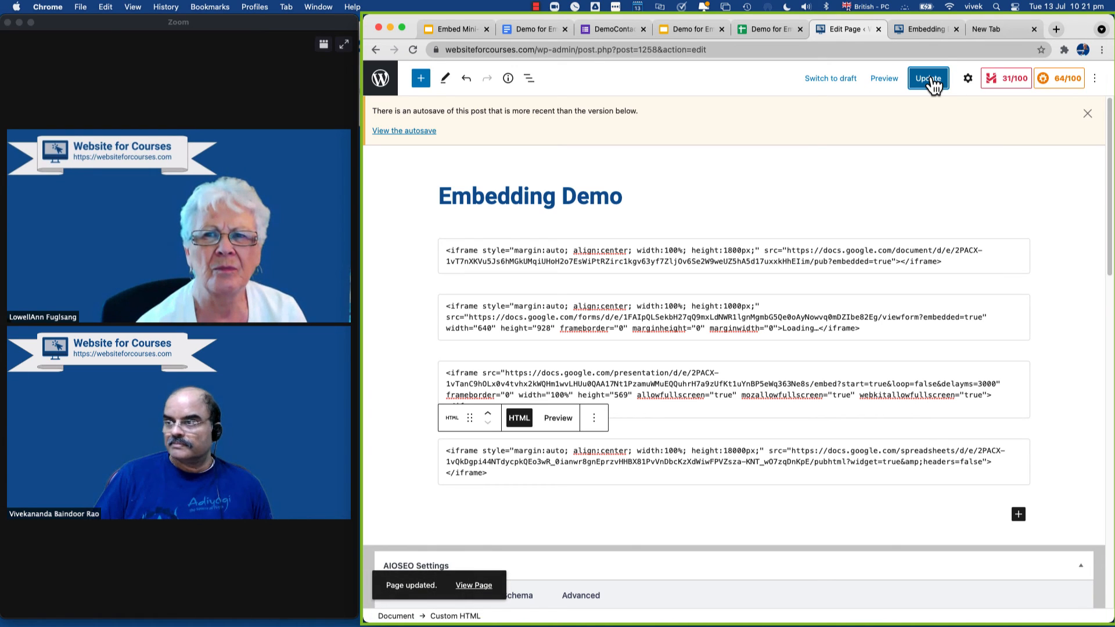
Preview the updated page in a new tab and examine the resized spreadsheet embed together with the form and slideshow above it.
left_click(880, 81)
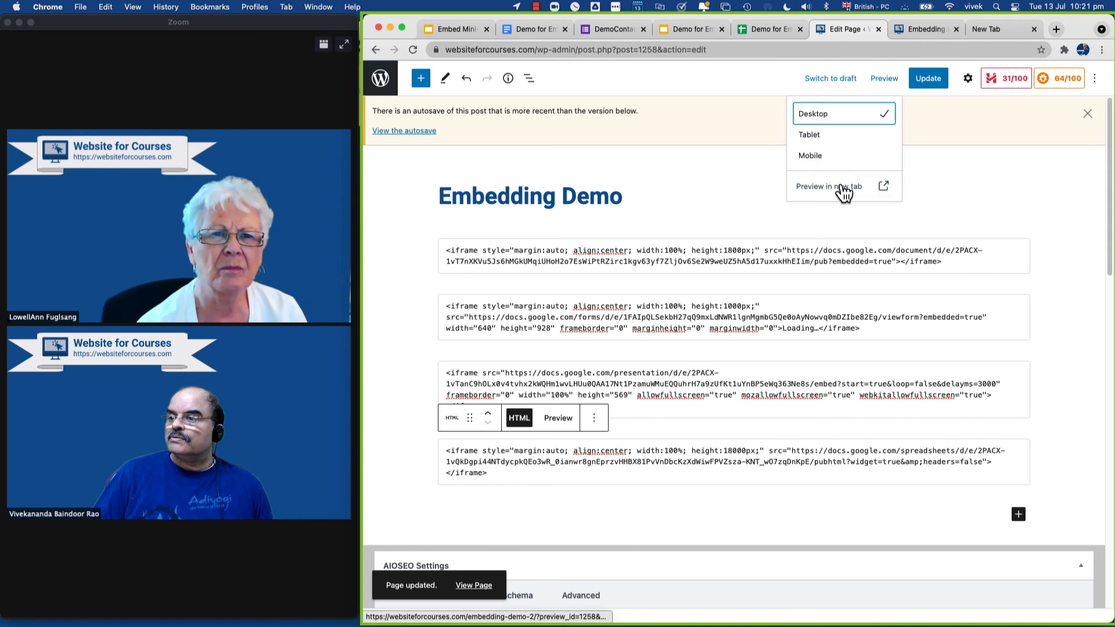
left_click(843, 185)
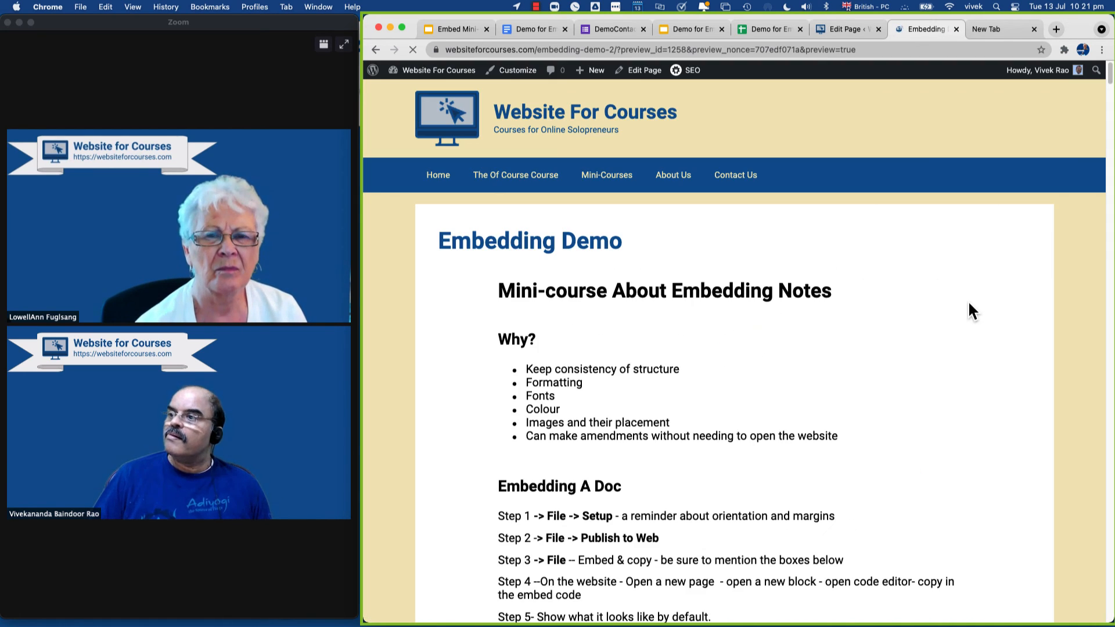
scroll(938, 304, "down", 15)
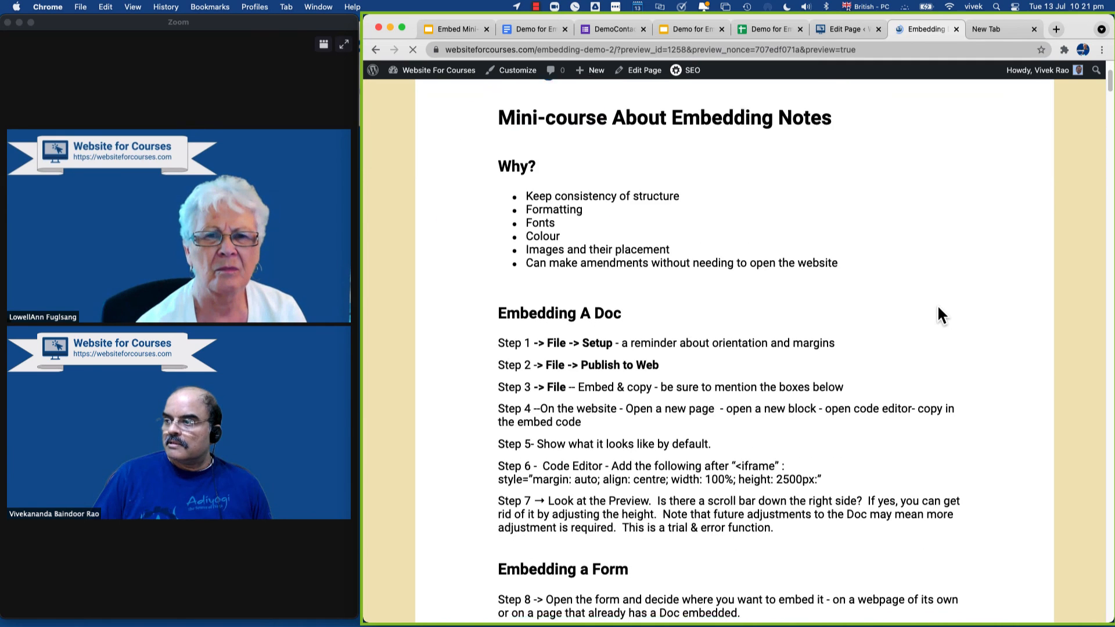
scroll(937, 305, "down", 10)
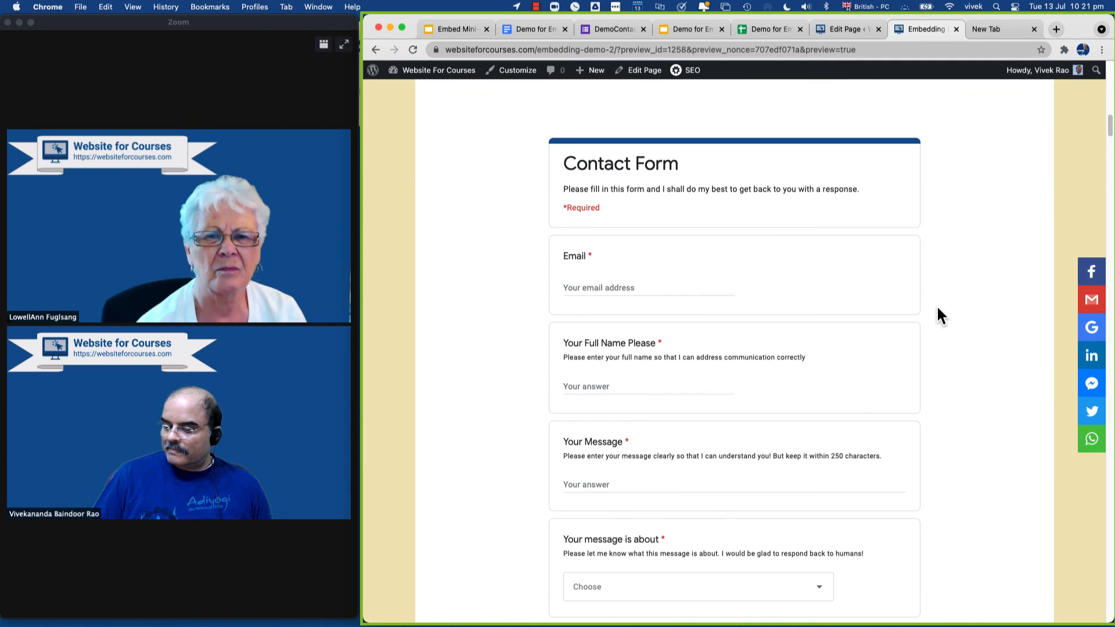
scroll(938, 309, "down", 10)
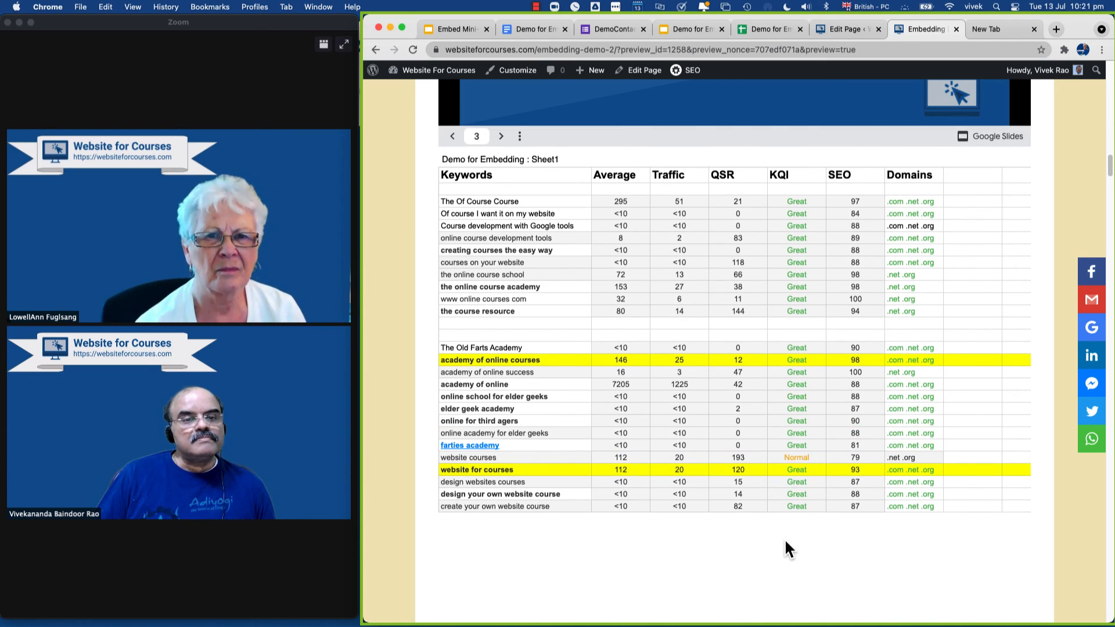
scroll(843, 540, "up", 4)
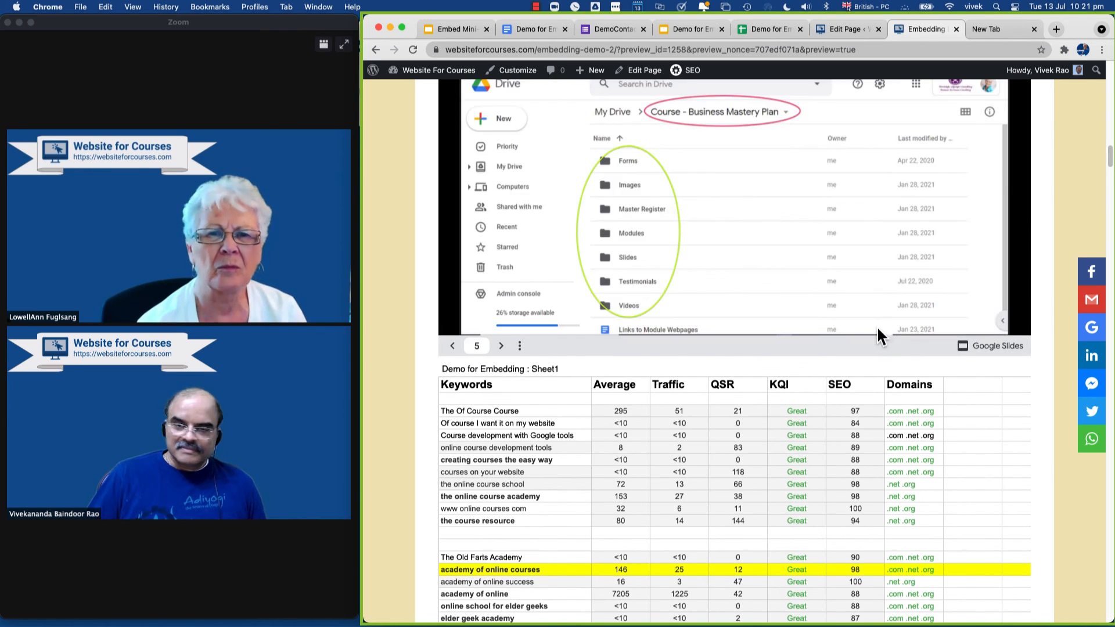
scroll(876, 331, "up", 4)
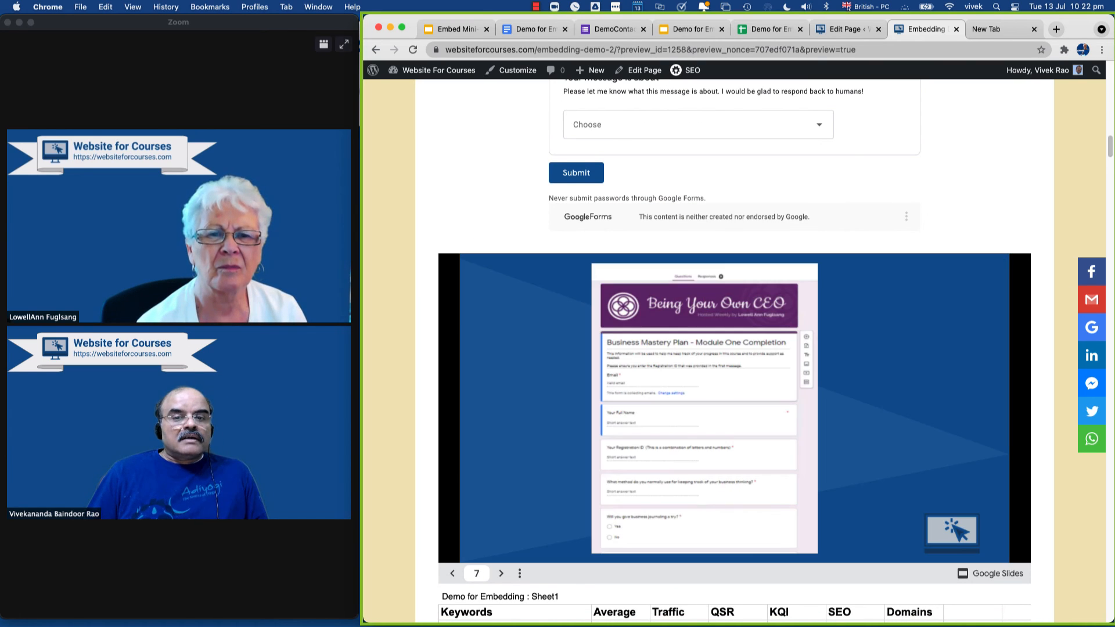
scroll(1039, 244, "down", 10)
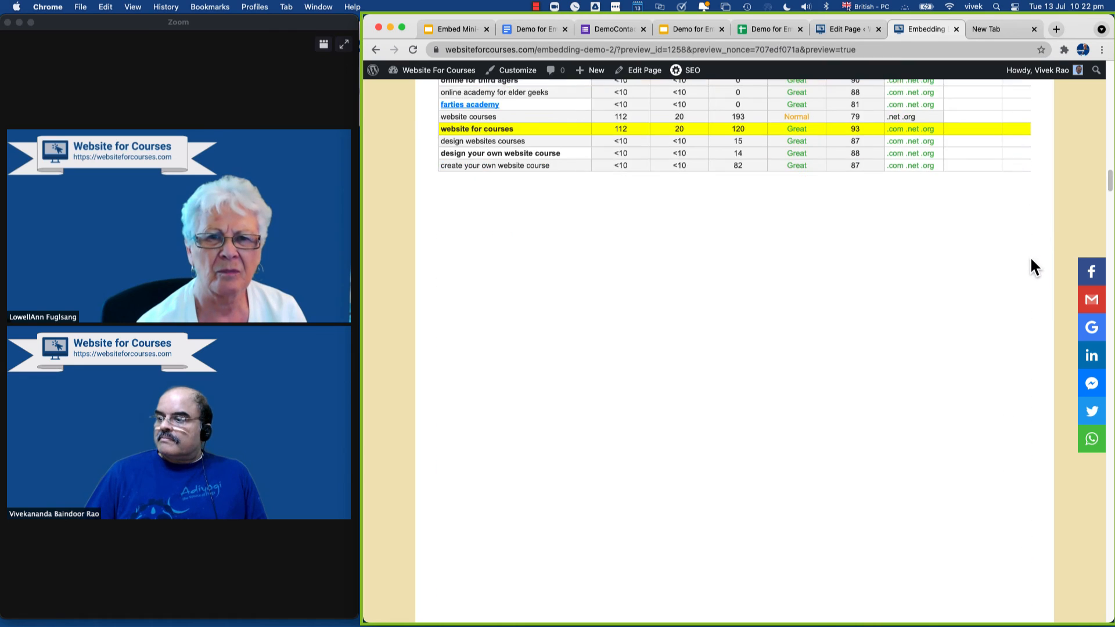
scroll(1031, 261, "up", 5)
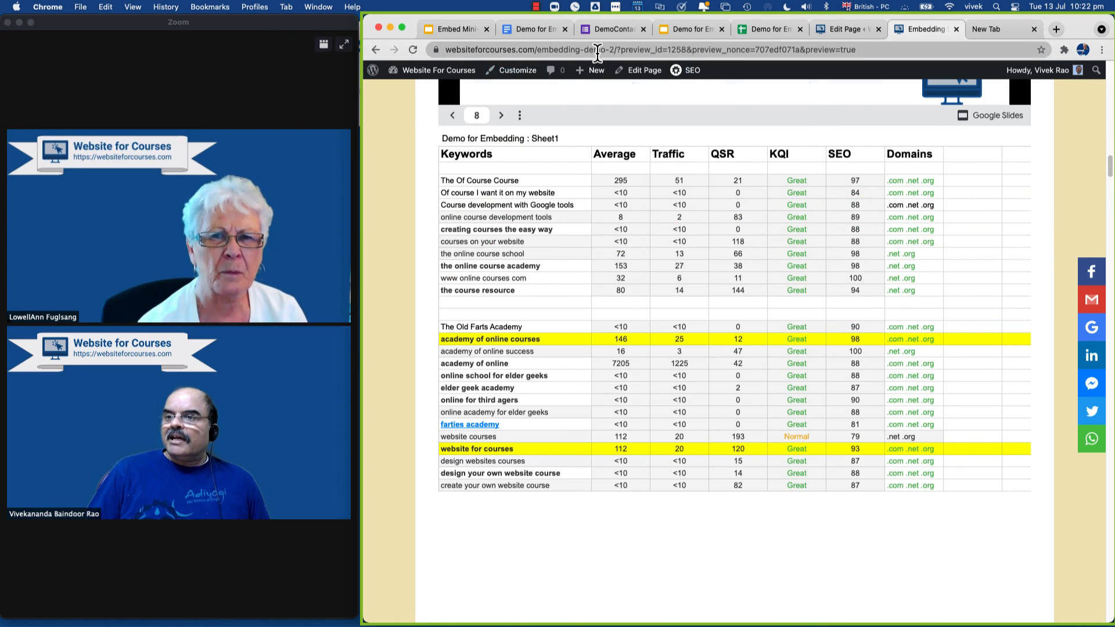
Switch to the embedding mini-course presentation and show its When Not to Embed slide.
left_click(459, 28)
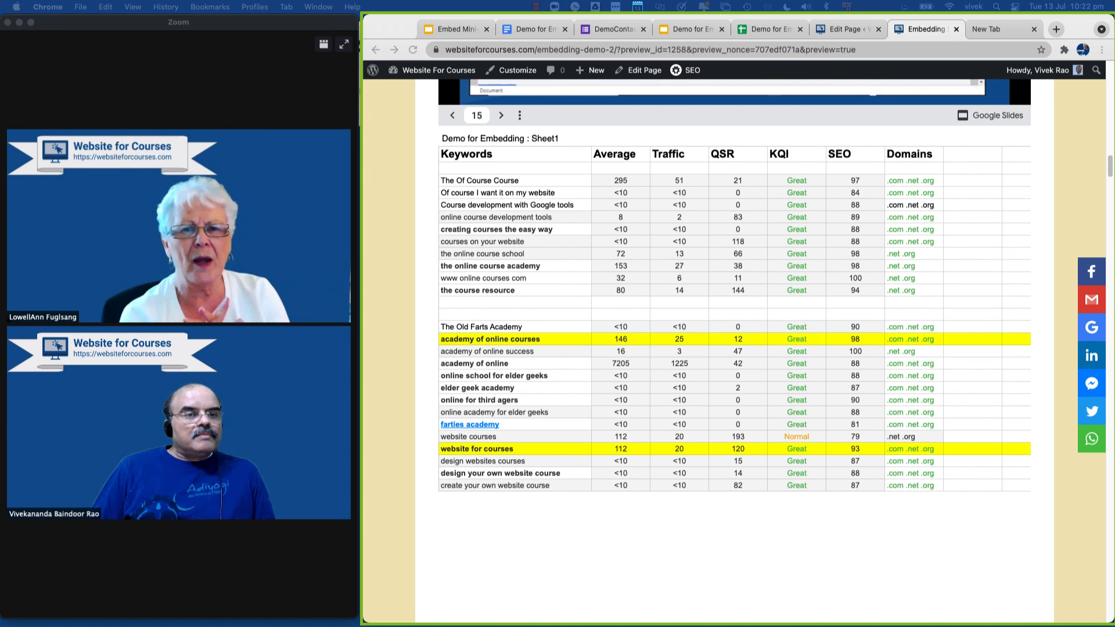
left_click(454, 27)
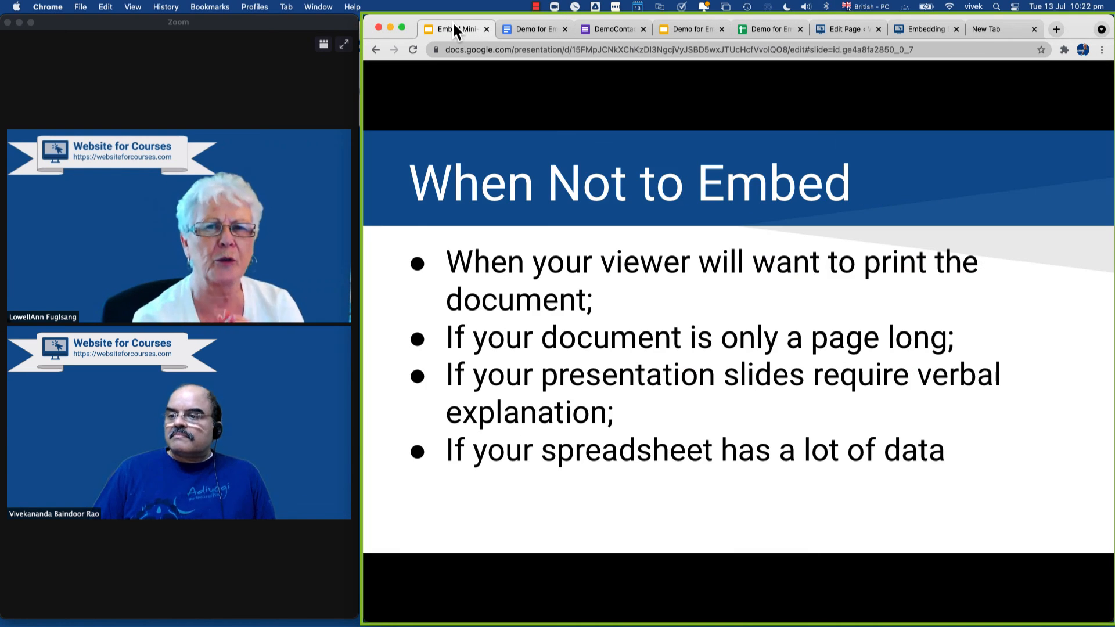